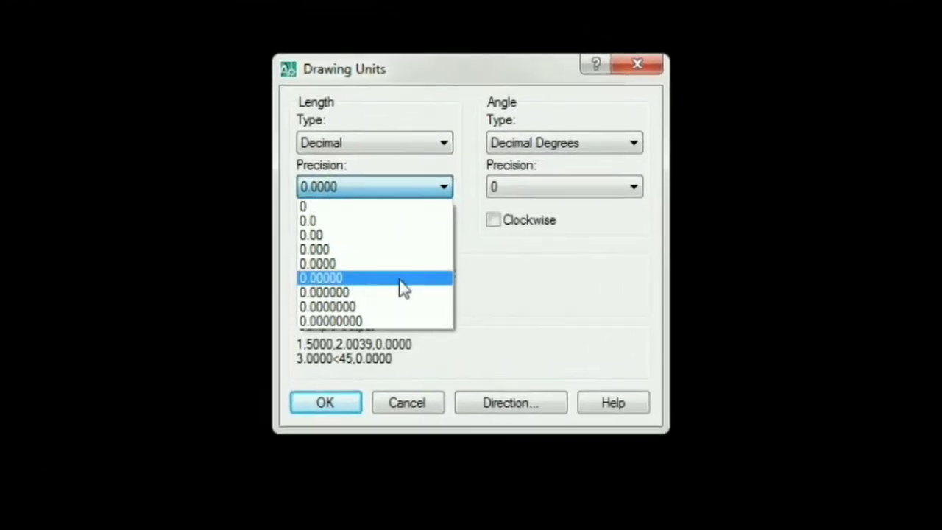
Step: Configure the drawing units to a length precision of 0.00 and an insertion scale in meters
left_click(391, 235)
left_click(398, 295)
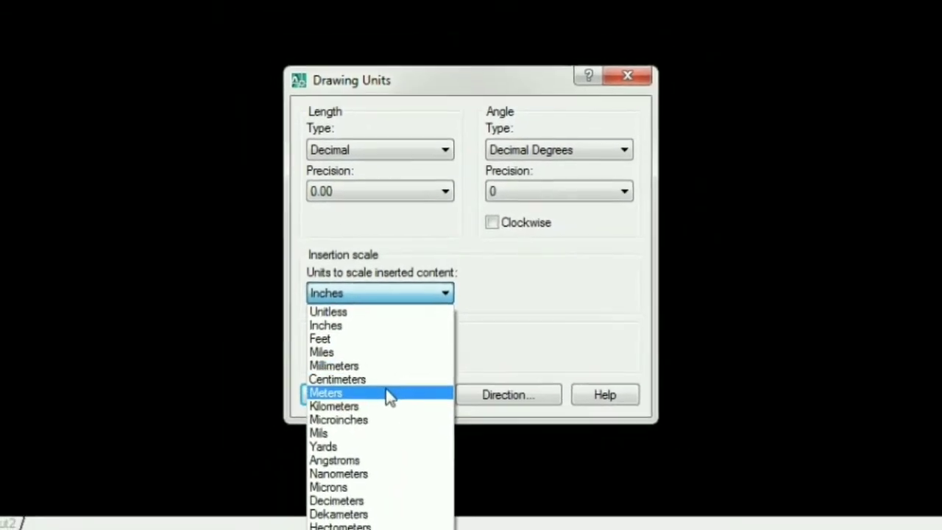
left_click(389, 400)
left_click(339, 402)
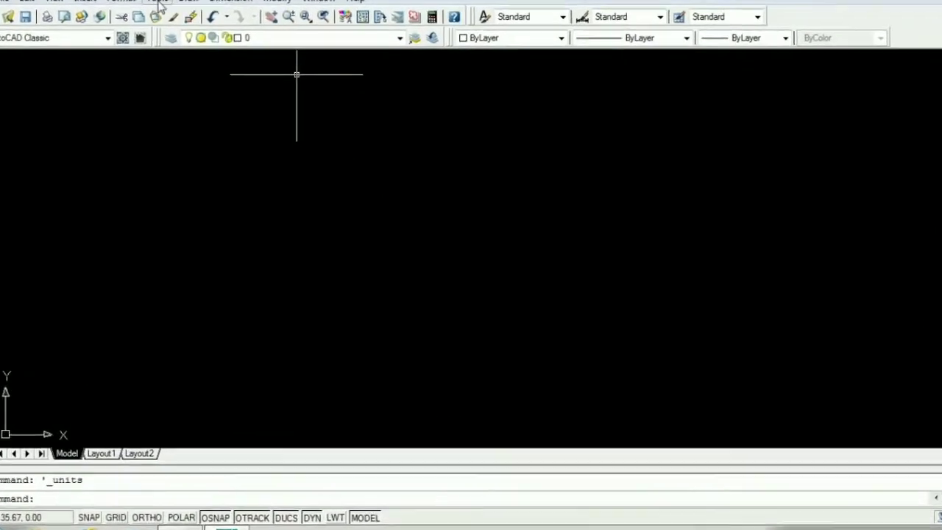
Step: Set the model space limits with the lower left corner at 0,0 and the upper right corner at 1000,1000
left_click(158, 4)
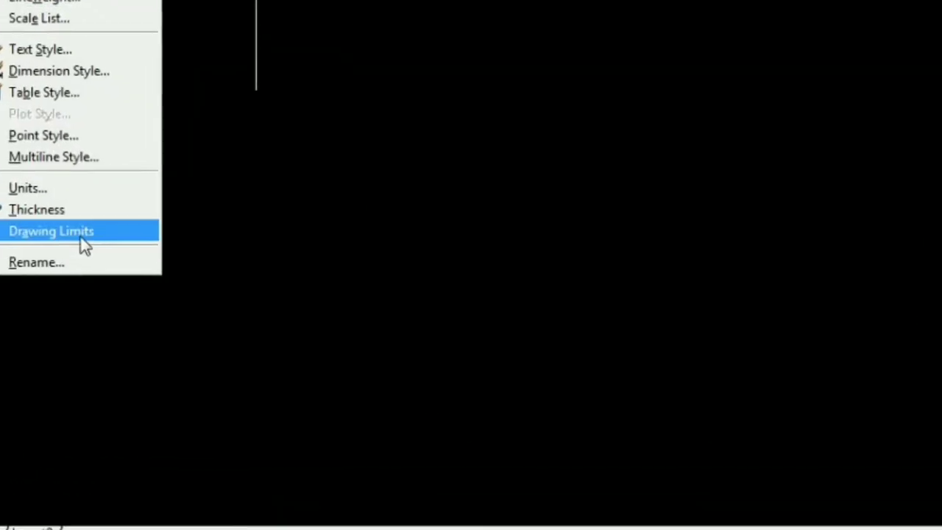
left_click(82, 234)
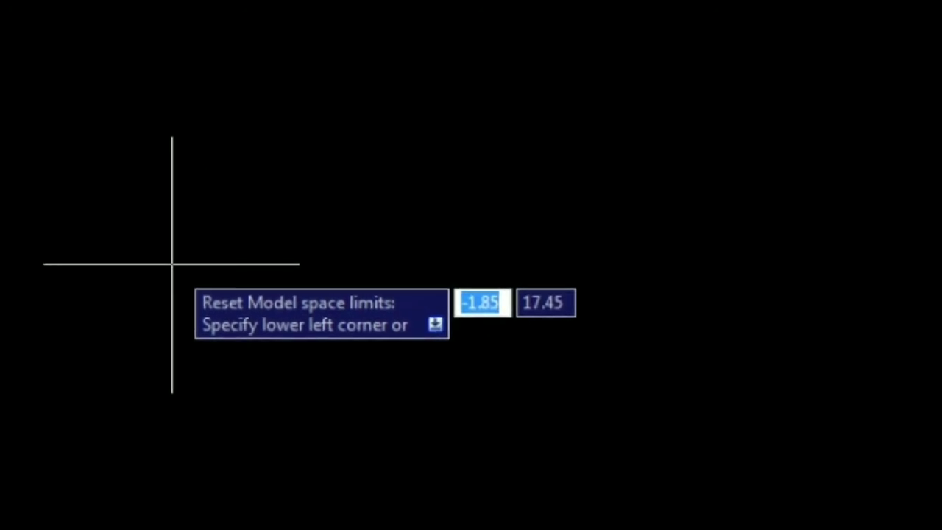
type("0")
key("Tab")
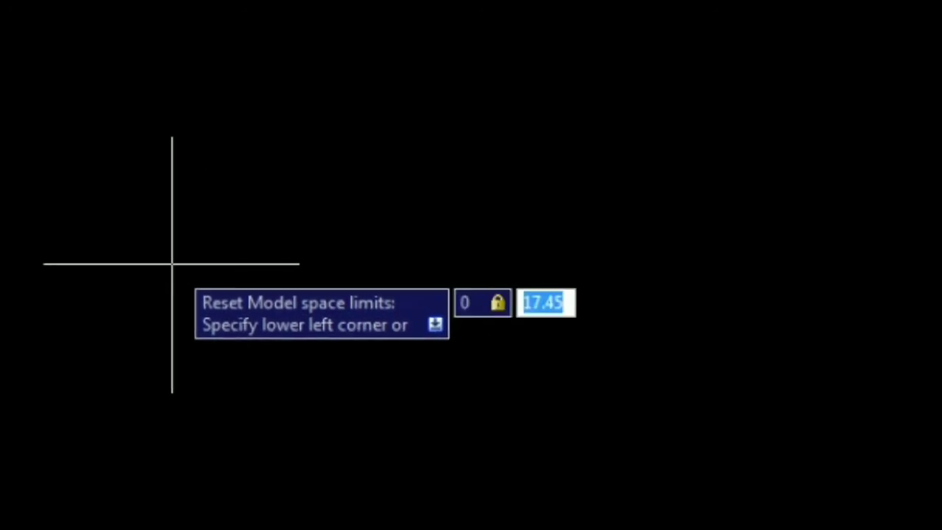
type("0")
key("Return")
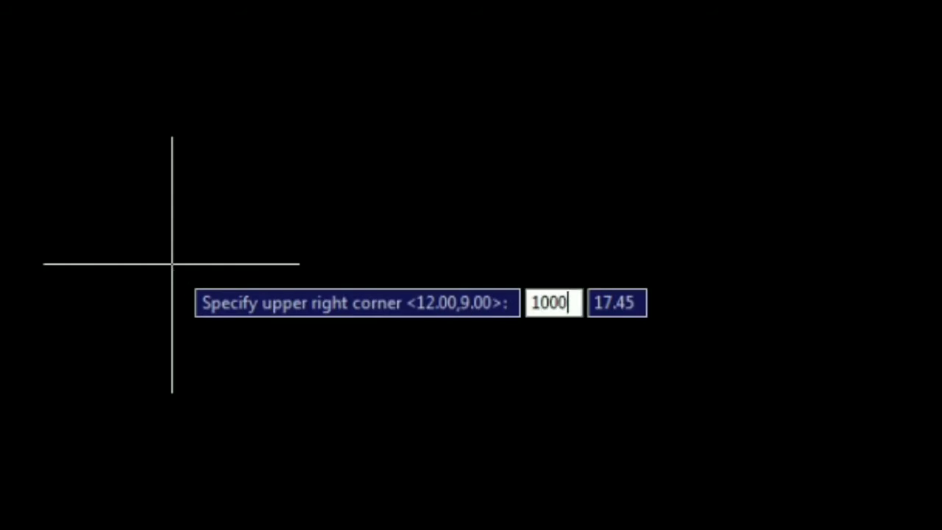
key("Tab")
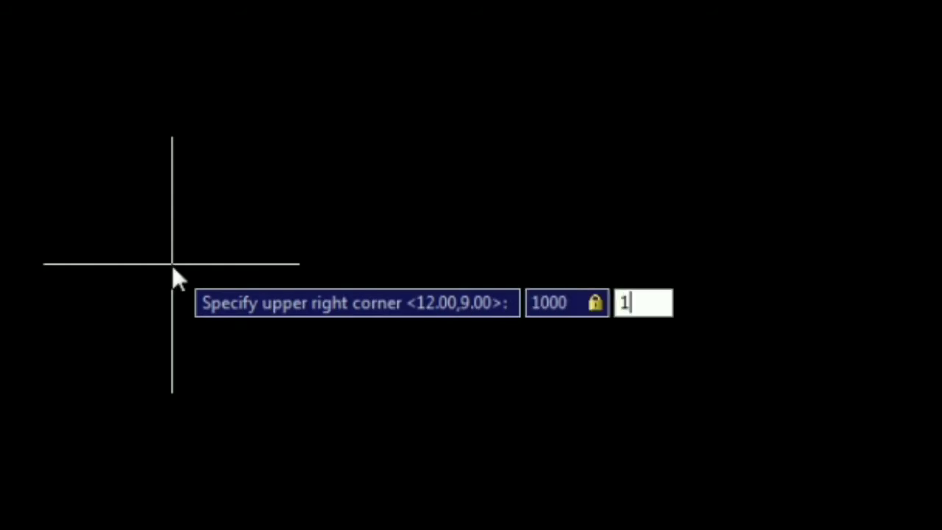
type("1000")
key("Return")
Step: Zoom to All so the view covers the full drawing limits
type("z")
key("Return")
type("a")
key("Return")
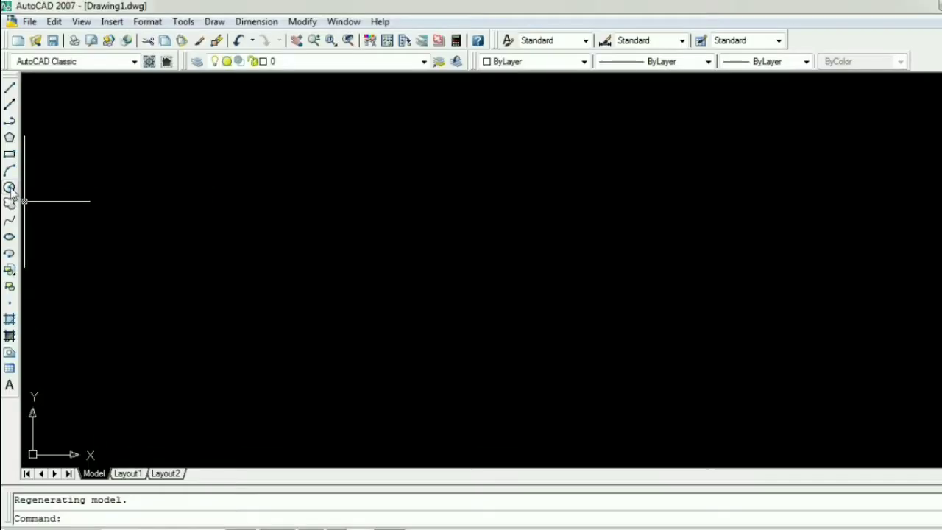
double_click(74, 164)
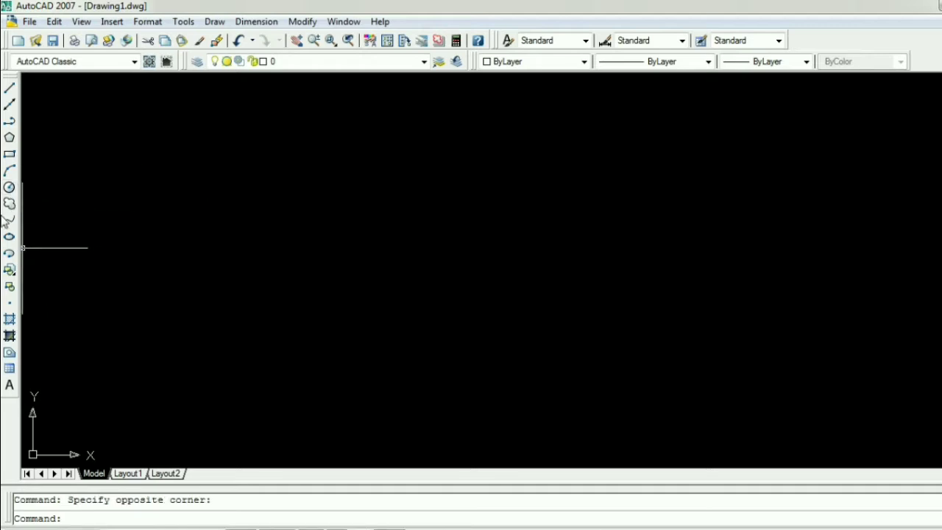
Step: Draw a circle with a radius of 10 in the upper part of the drawing area
left_click(10, 187)
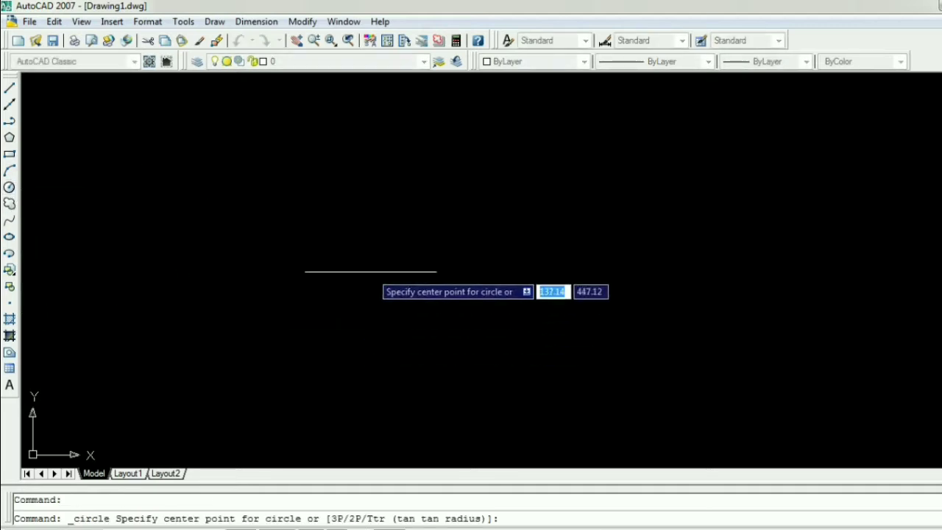
left_click(298, 204)
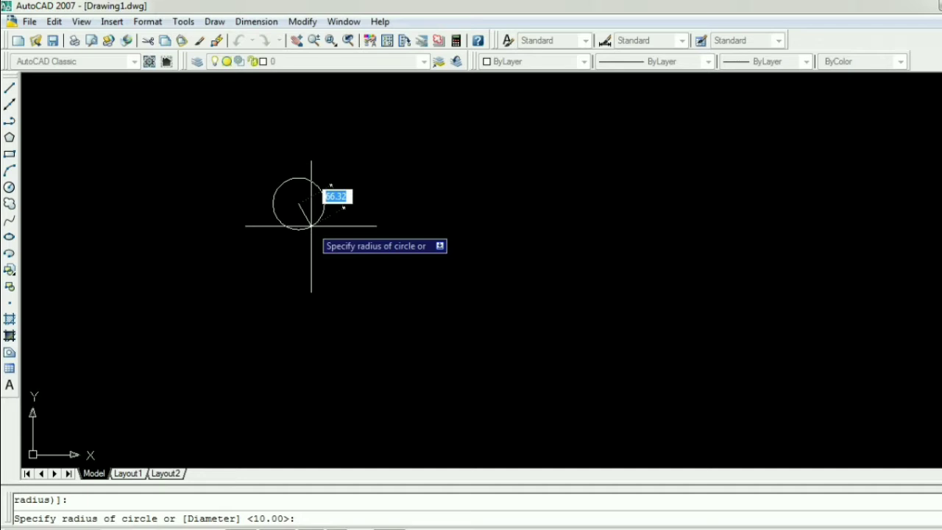
key("Return")
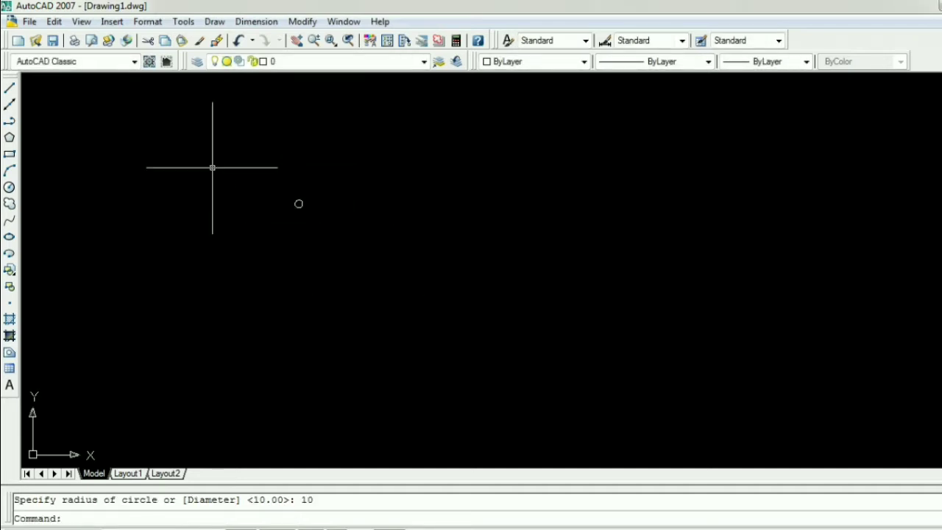
Step: Zoom to the drawing extents so the circle fills the view
type("z")
key("Return")
type("e")
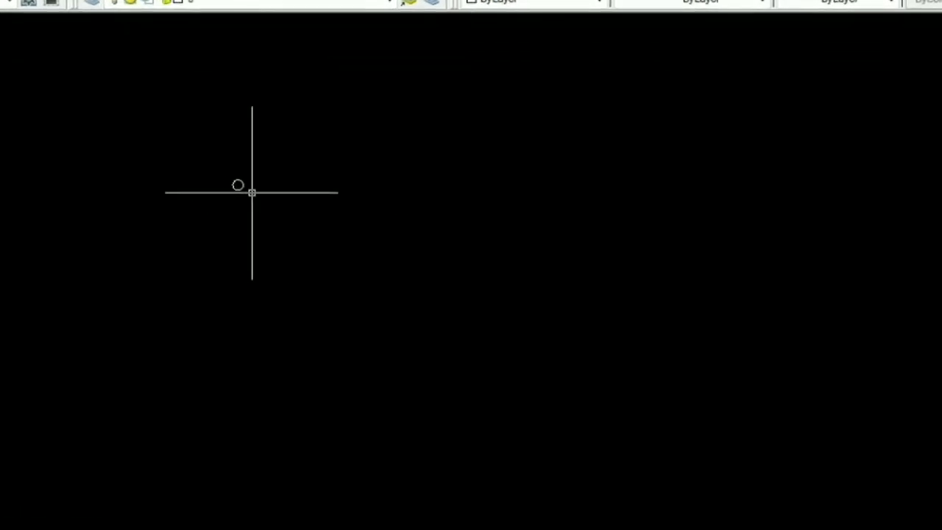
type("z")
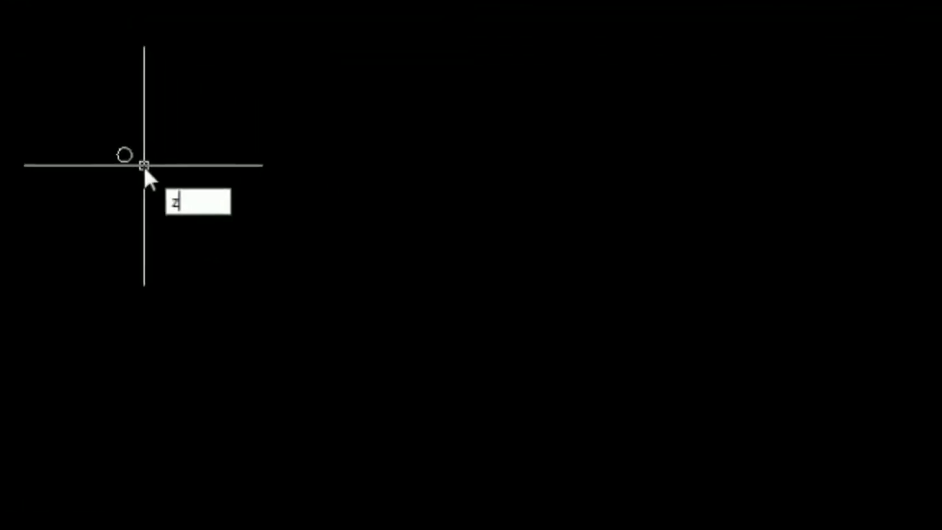
key("Return")
type("e")
type("xtent")
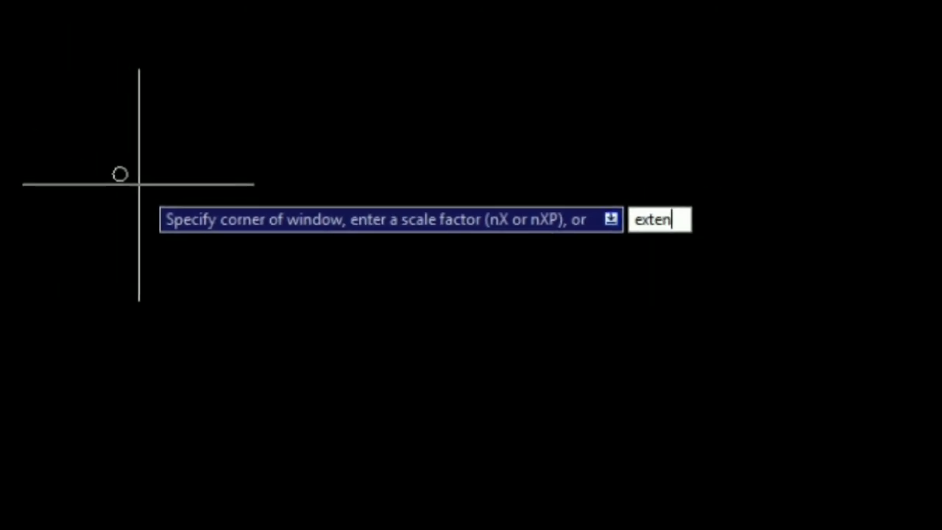
type("s")
key("Return")
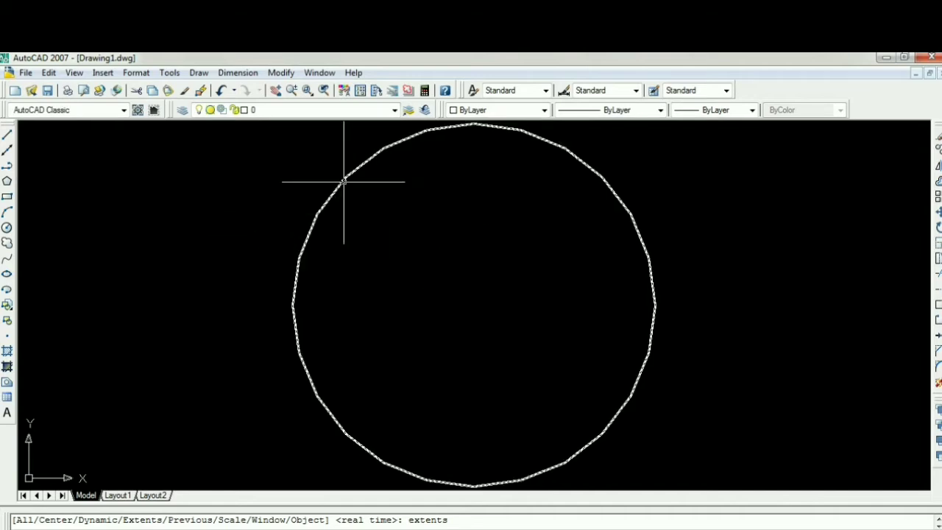
Step: Regenerate the entire drawing with Regen All to refresh the display of the circle's outline
scroll(663, 288, "up", 6)
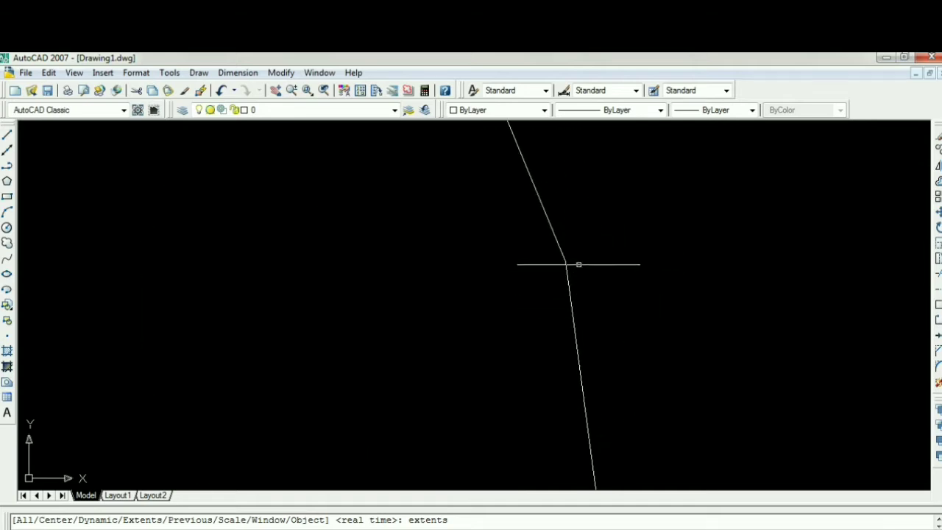
scroll(611, 339, "down", 8)
scroll(596, 342, "up", 3)
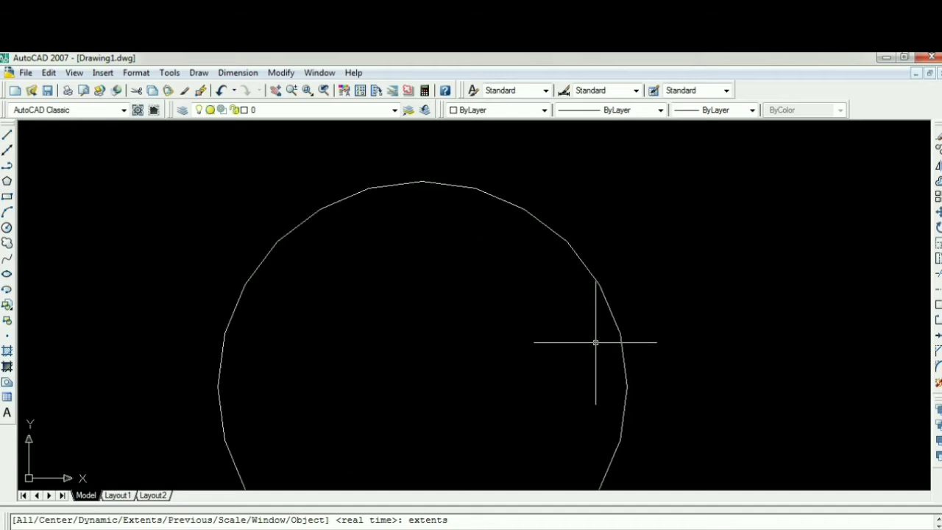
scroll(218, 247, "up", 4)
scroll(218, 247, "down", 5)
scroll(366, 290, "up", 1)
middle_click_drag(349, 259, 370, 240)
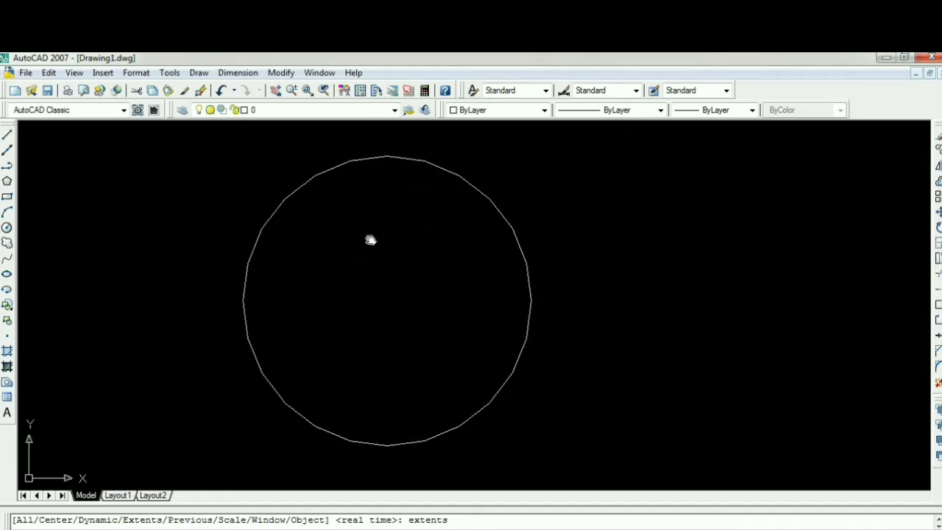
left_click(74, 73)
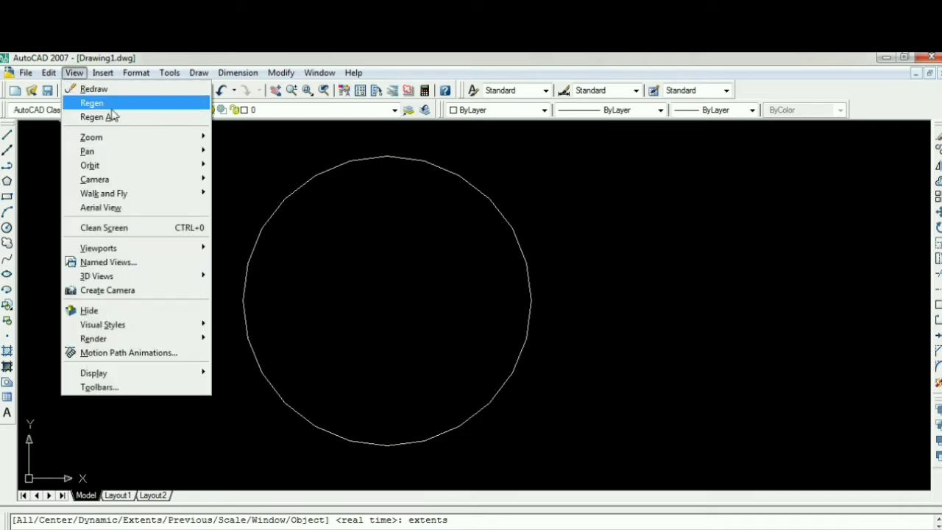
left_click(103, 117)
Step: Examine the smoothness of the regenerated circle's outline at different magnifications
scroll(449, 190, "up", 3)
scroll(452, 184, "down", 4)
scroll(420, 229, "up", 15)
scroll(420, 230, "down", 9)
scroll(567, 301, "down", 1)
middle_click_drag(535, 421, 502, 223)
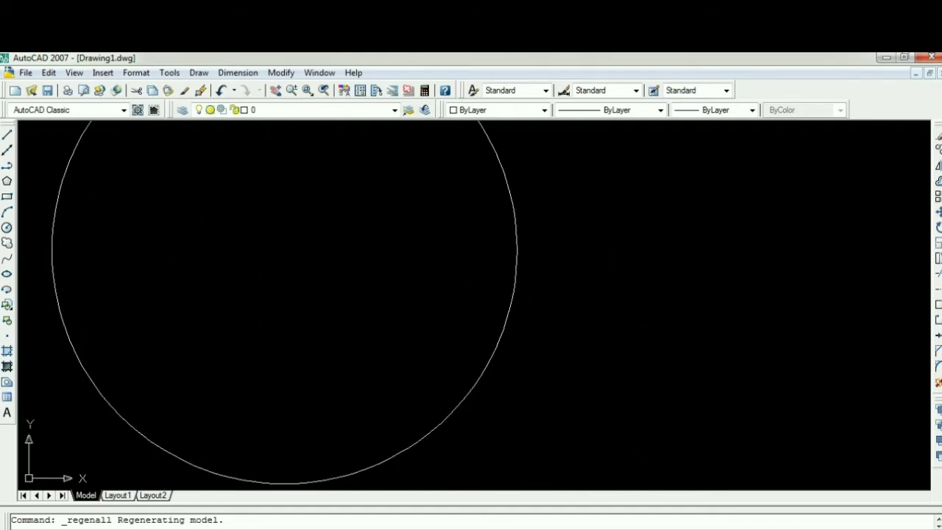
scroll(509, 243, "up", 6)
scroll(510, 243, "down", 10)
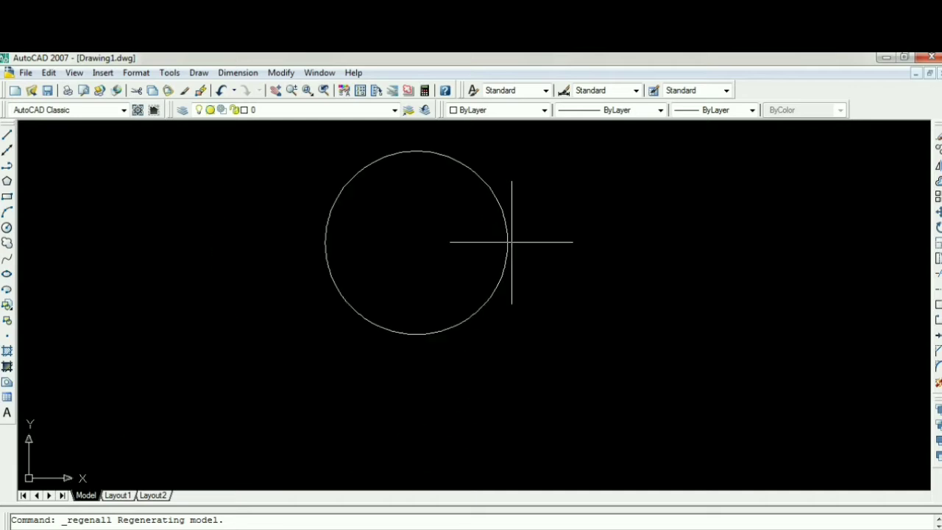
scroll(418, 242, "down", 3)
middle_click_drag(443, 242, 386, 300)
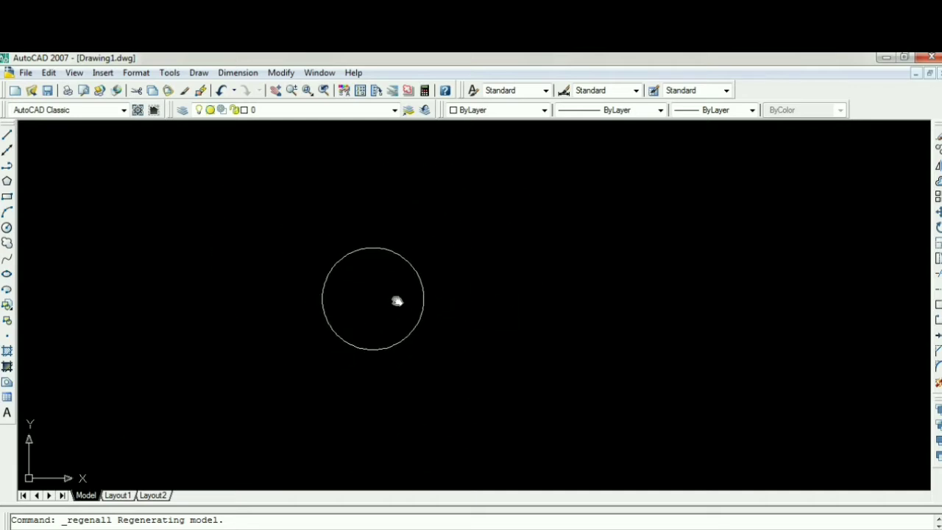
scroll(418, 303, "up", 3)
scroll(417, 304, "down", 4)
middle_click_drag(440, 302, 321, 312)
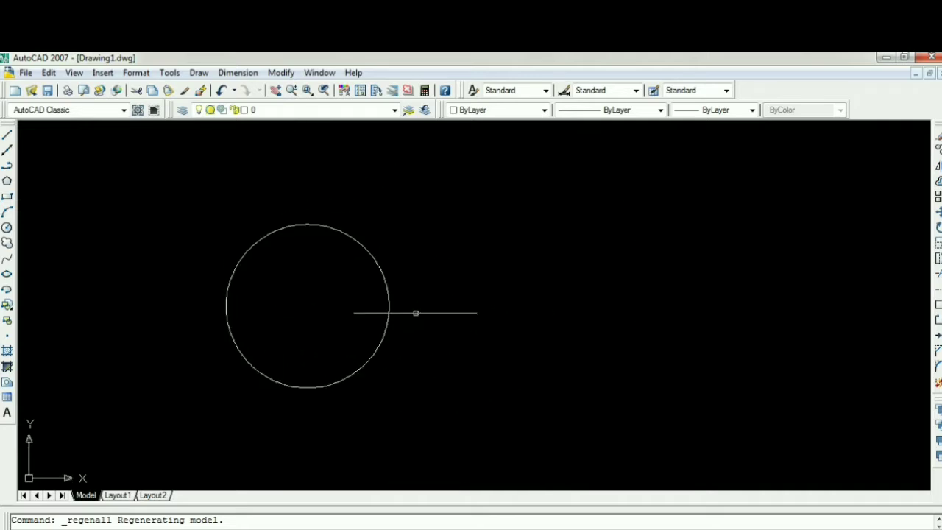
Step: Erase the circle from the drawing
left_click(331, 275)
left_click(118, 208)
key("Delete")
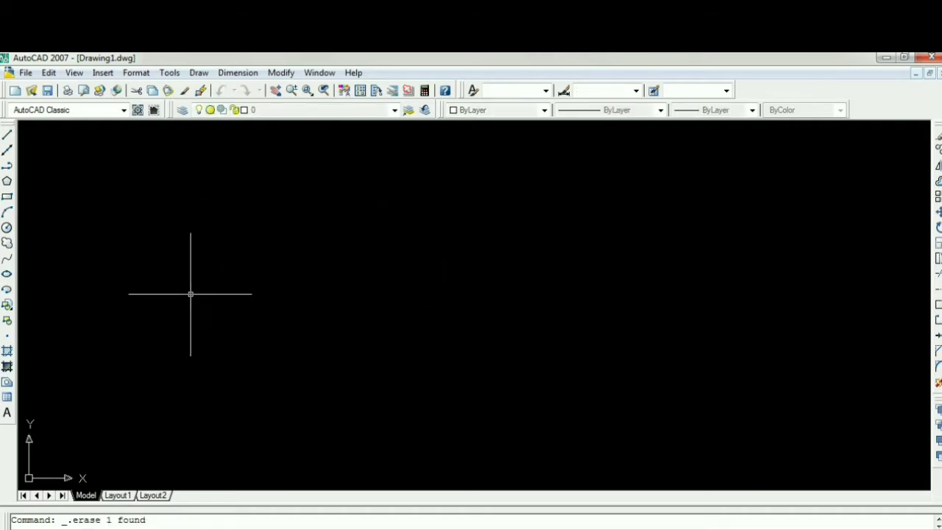
left_click(74, 72)
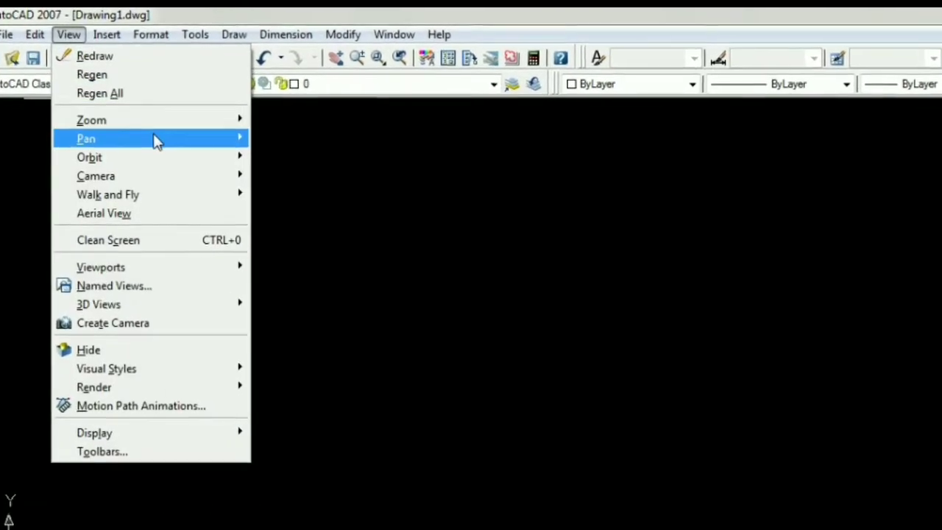
mouse_move(164, 120)
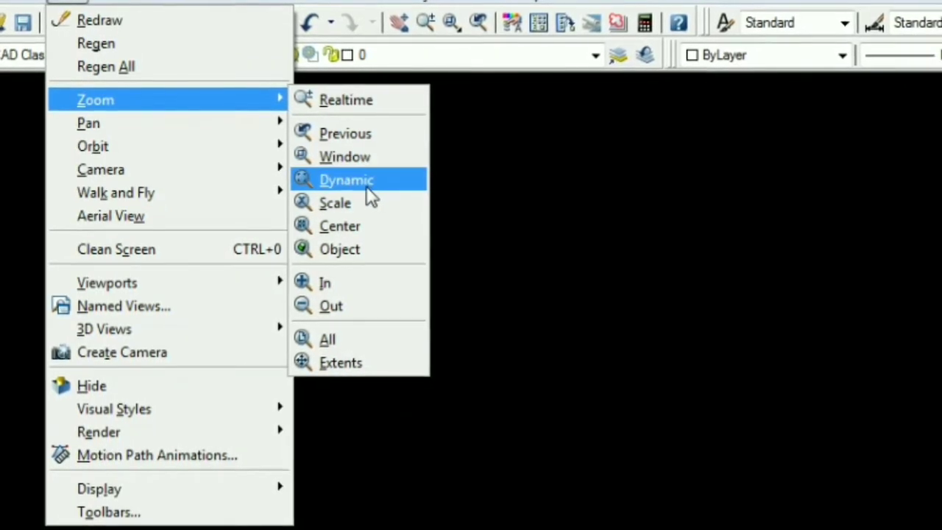
left_click(370, 197)
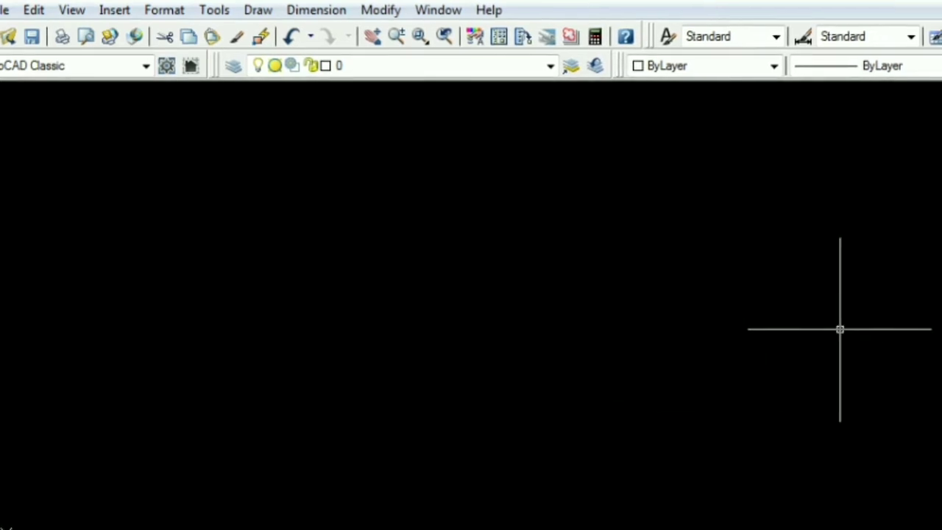
scroll(781, 328, "down", 5)
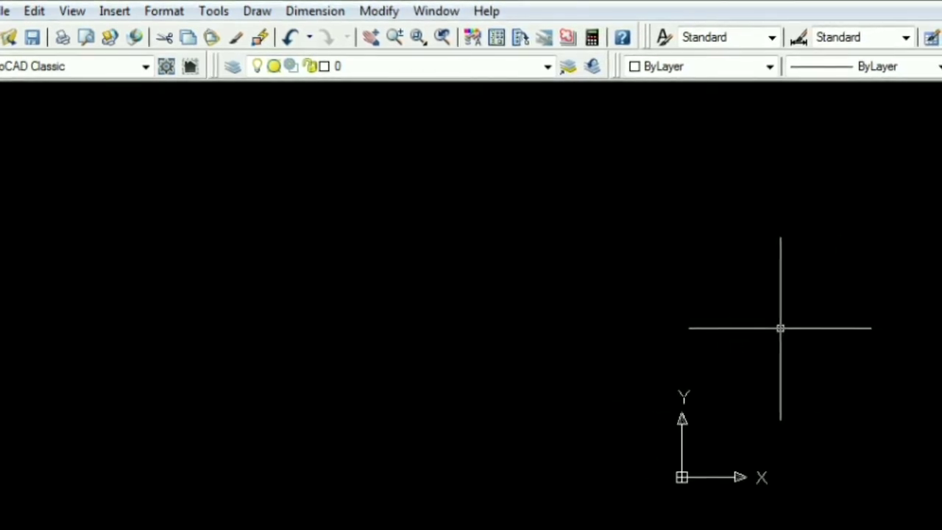
middle_click_drag(570, 348, 360, 368)
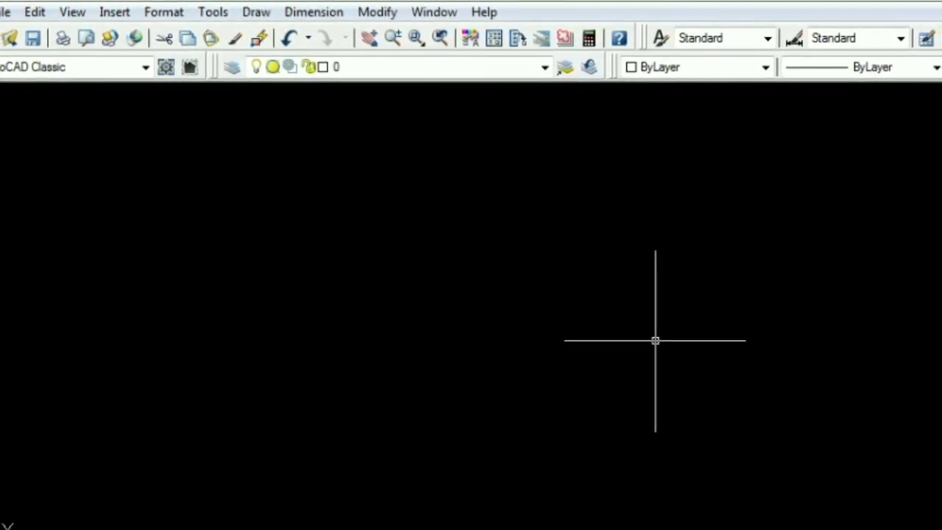
left_click(62, 14)
mouse_move(180, 112)
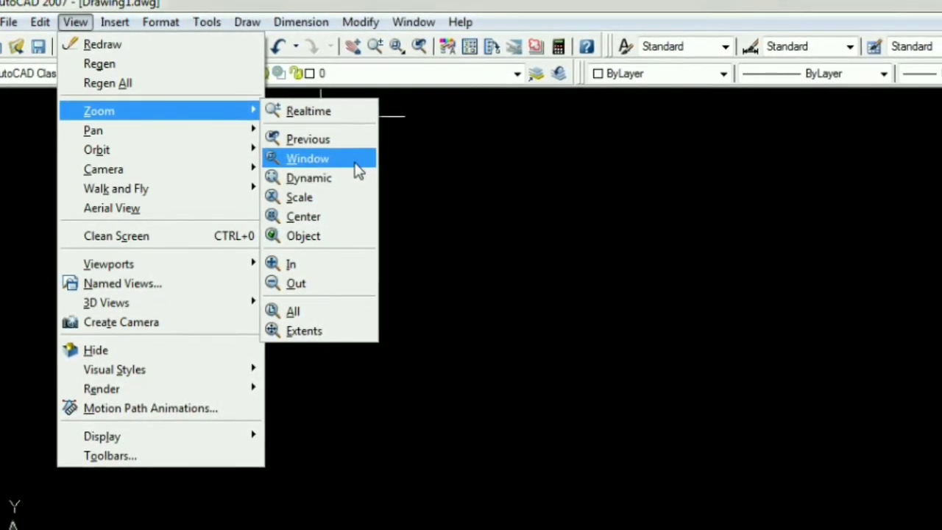
left_click(356, 164)
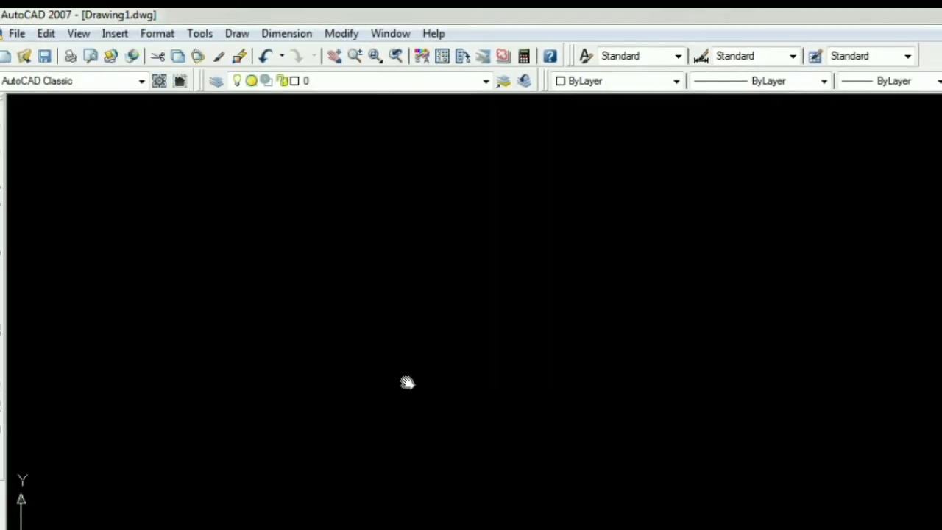
Step: Draw an irregular closed outline of nine connected line segments, with a zigzag notch and a small pointed end, using the Line command
type("l")
key("Return")
left_click(470, 417)
left_click(739, 431)
left_click(691, 331)
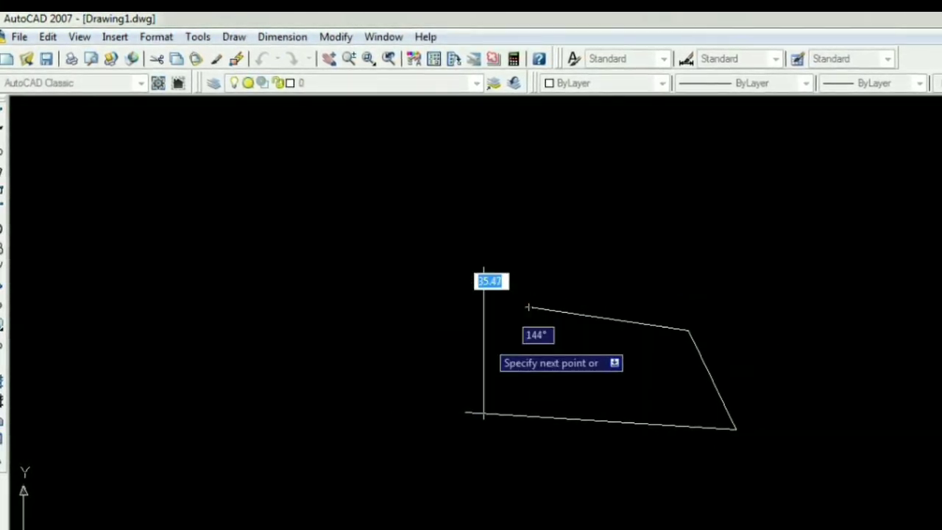
left_click(530, 307)
left_click(485, 365)
left_click(546, 378)
left_click(492, 395)
left_click(425, 368)
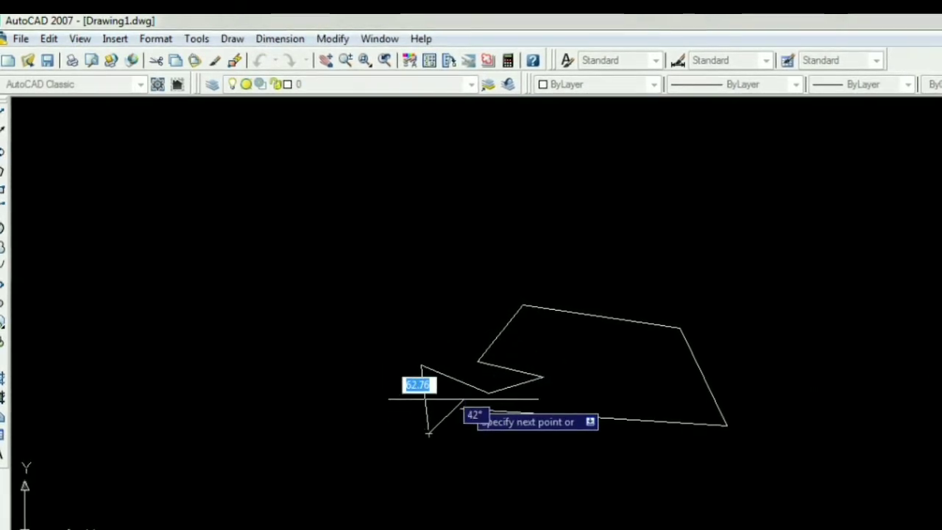
left_click(462, 408)
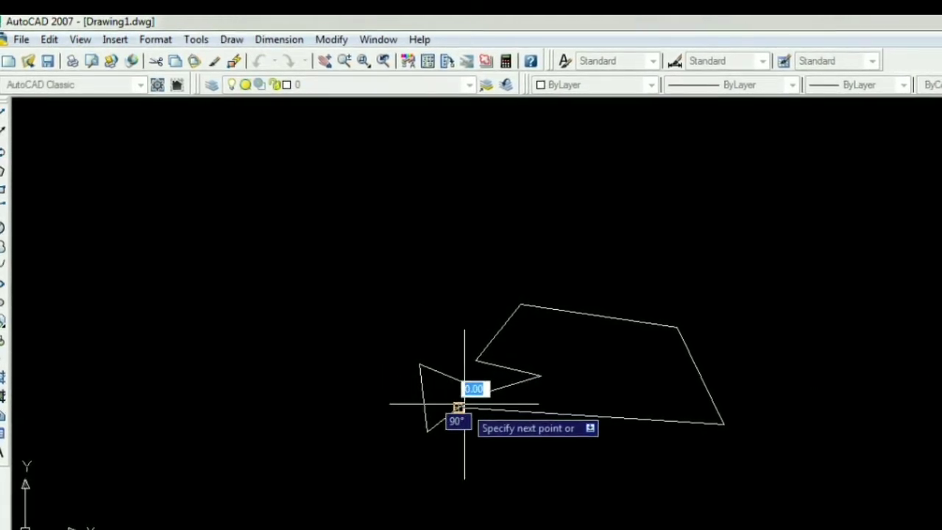
key("Return")
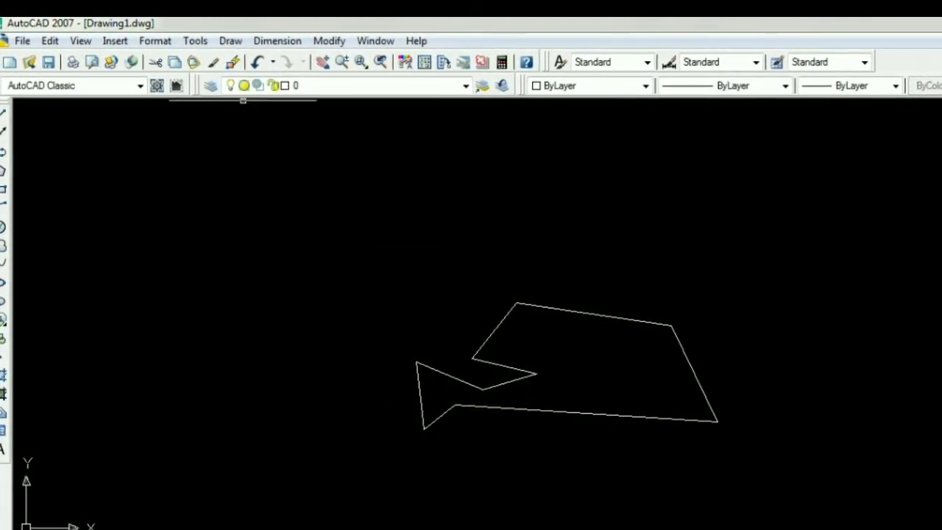
Step: Zoom the view to a window enclosing the irregular outline using Zoom Window
left_click(78, 43)
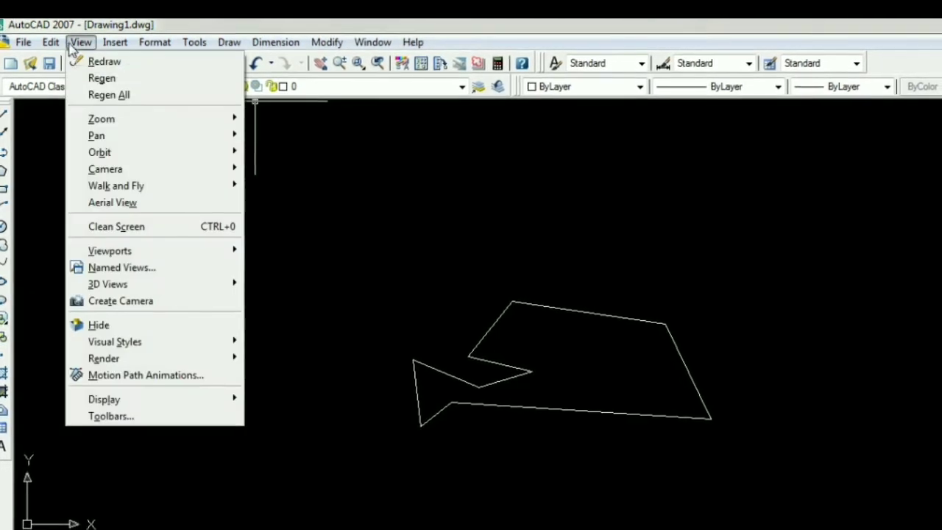
mouse_move(174, 128)
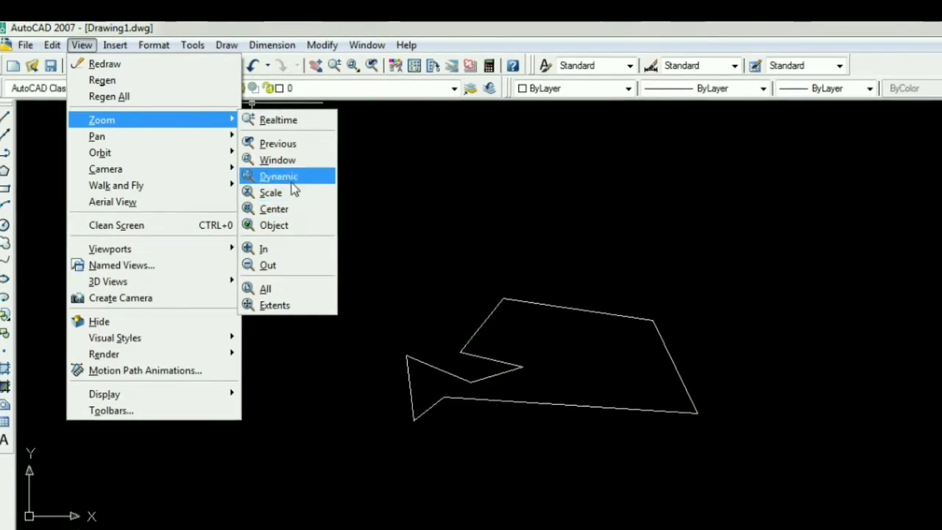
left_click(287, 160)
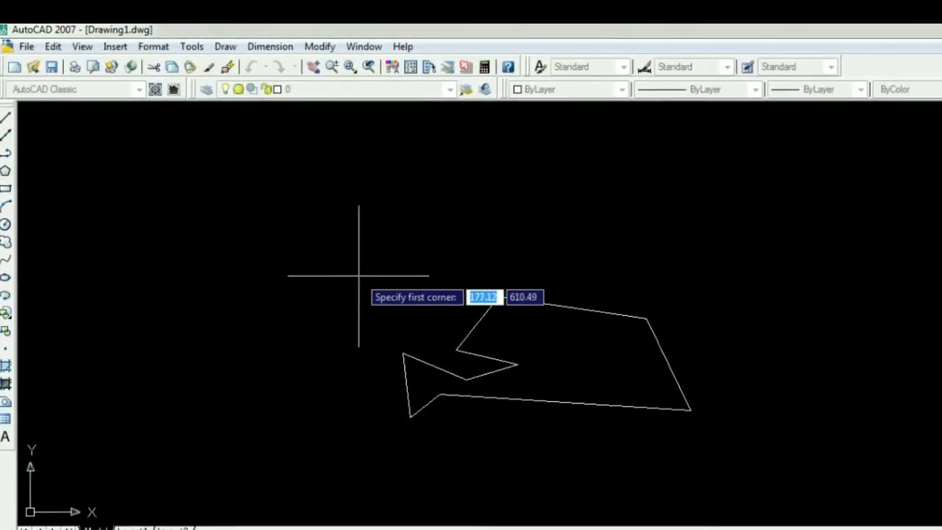
key("Escape")
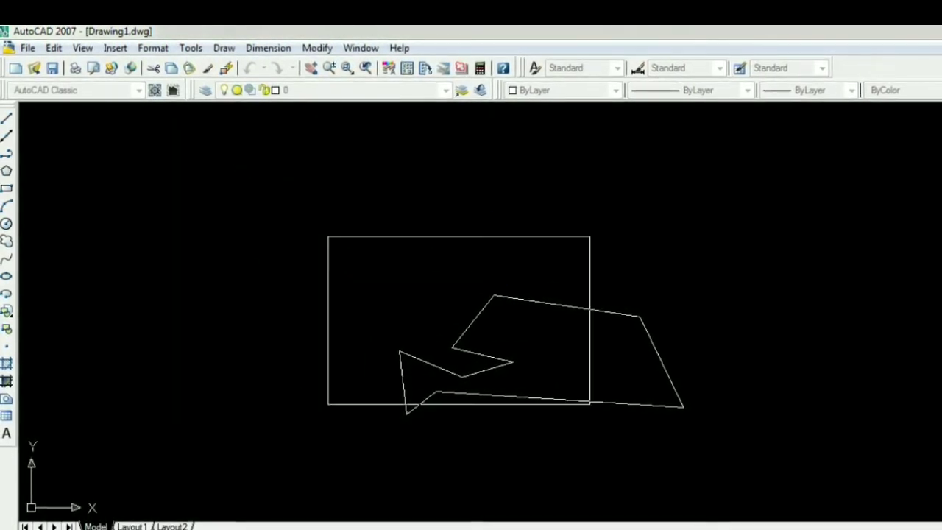
left_click(746, 484)
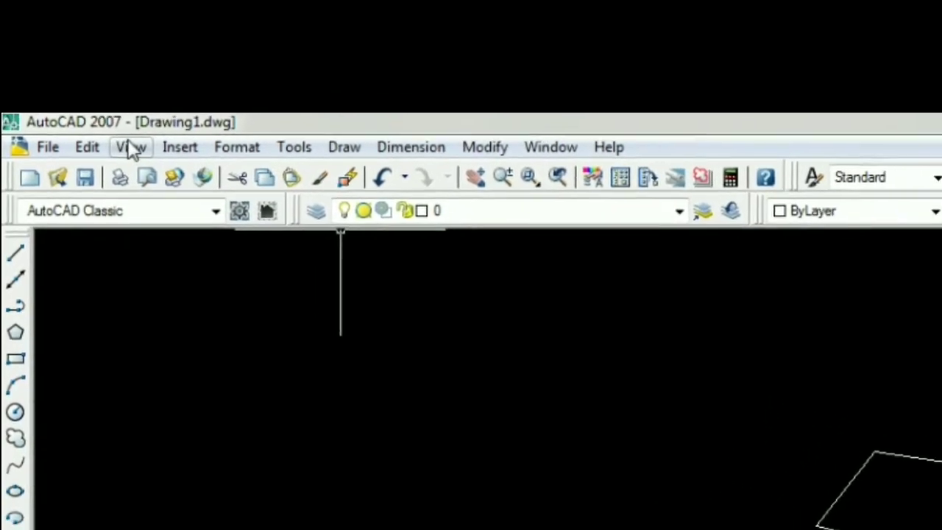
Step: Pan the view in real time to shift the outline horizontally and vertically across the drawing area
left_click(129, 145)
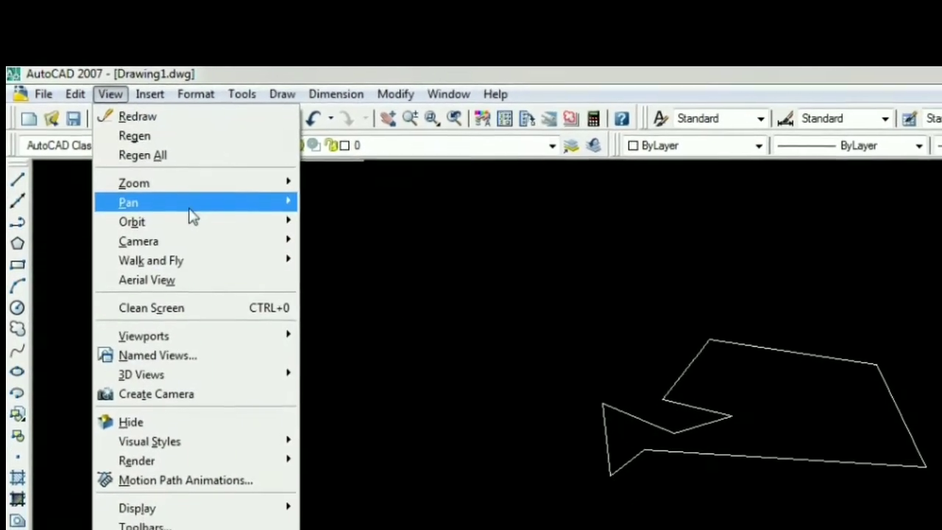
mouse_move(204, 219)
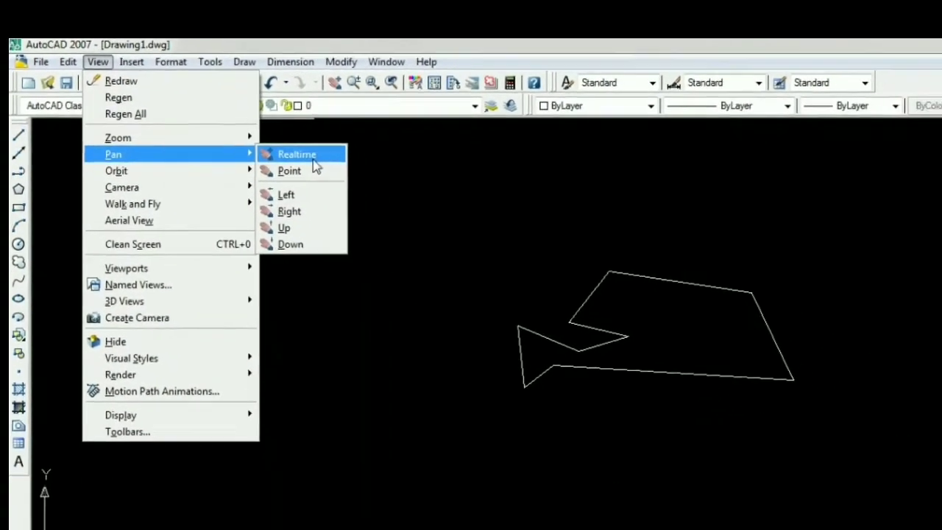
left_click(302, 155)
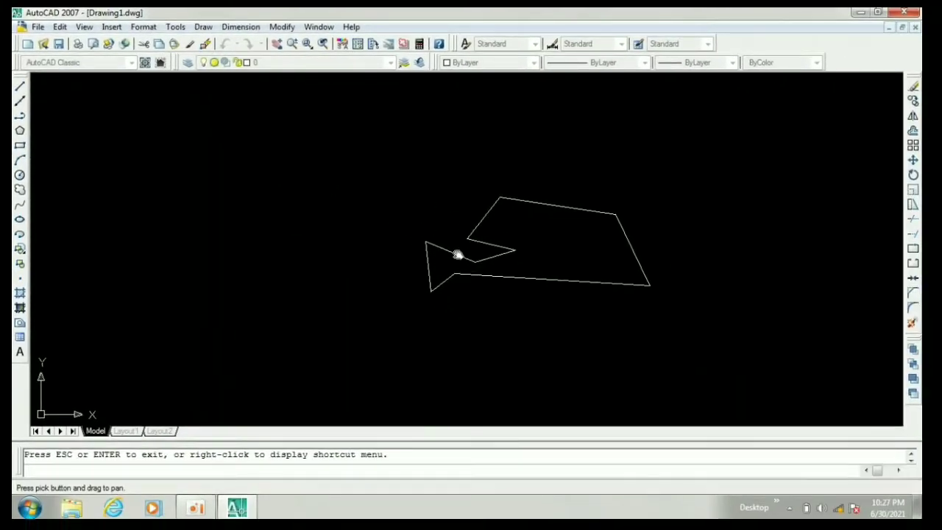
mouse_move(458, 255)
left_mouse_down()
mouse_move(279, 240)
mouse_move(498, 225)
mouse_move(282, 275)
mouse_move(713, 236)
left_mouse_up()
left_click_drag(273, 210, 114, 248)
left_click_drag(213, 158, 53, 238)
mouse_move(313, 266)
left_mouse_down()
mouse_move(294, 152)
mouse_move(308, 173)
left_mouse_up()
mouse_move(410, 202)
left_mouse_down()
mouse_move(313, 225)
mouse_move(412, 262)
left_mouse_up()
key("Escape")
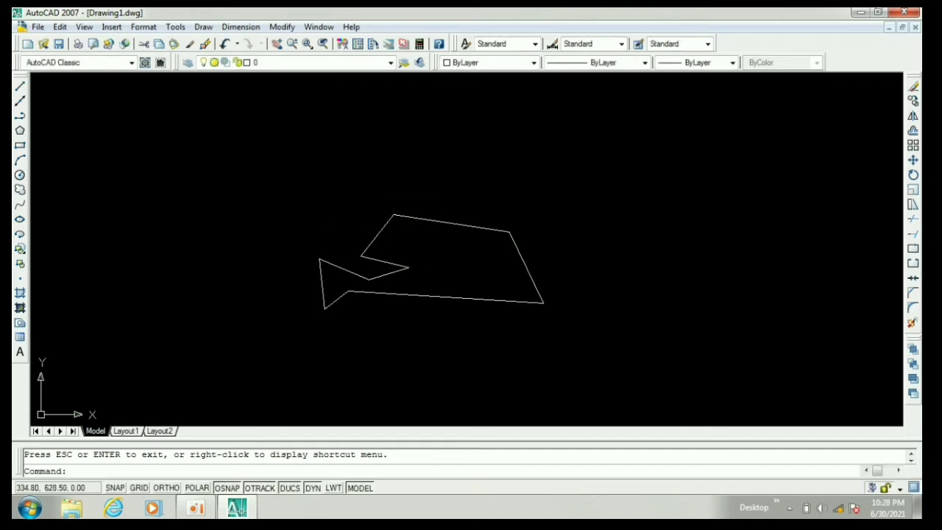
left_click(88, 27)
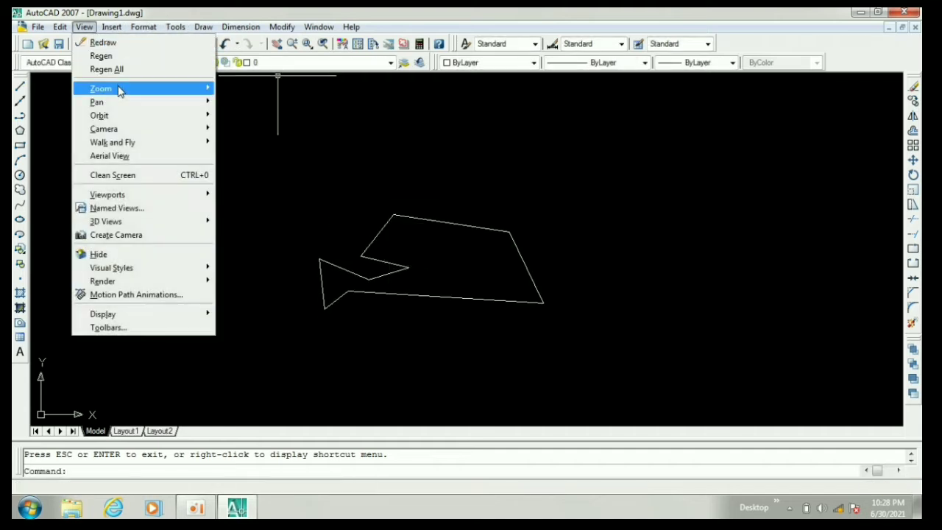
mouse_move(120, 100)
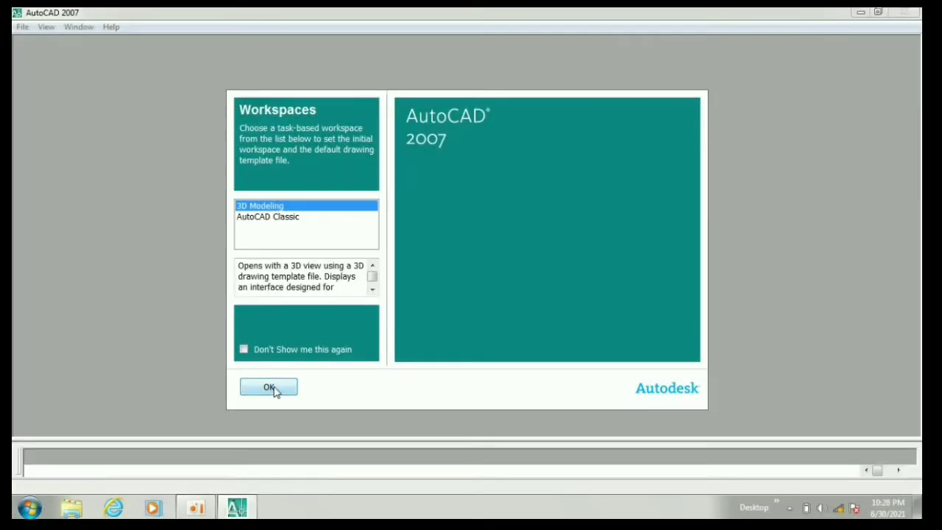
Step: Start the session in the 3D Modeling workspace and review the list of available workspaces
left_click(274, 389)
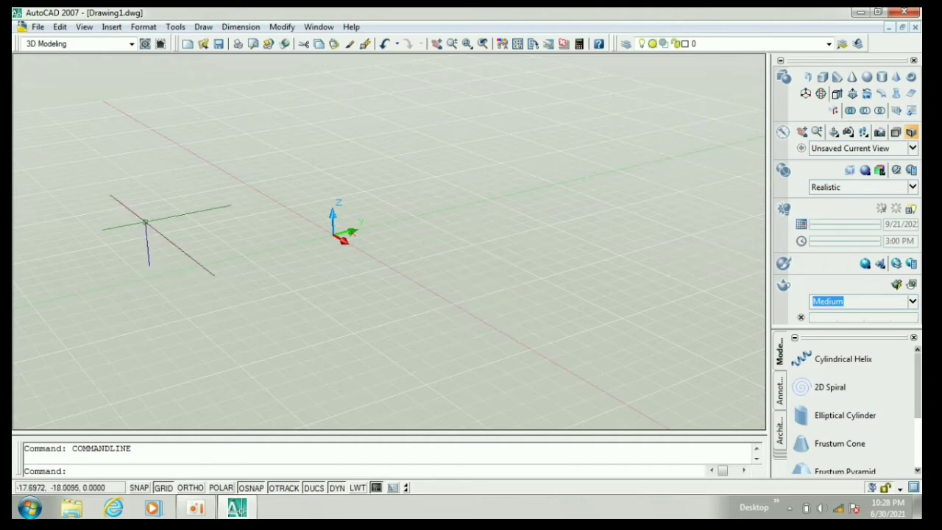
left_click(177, 58)
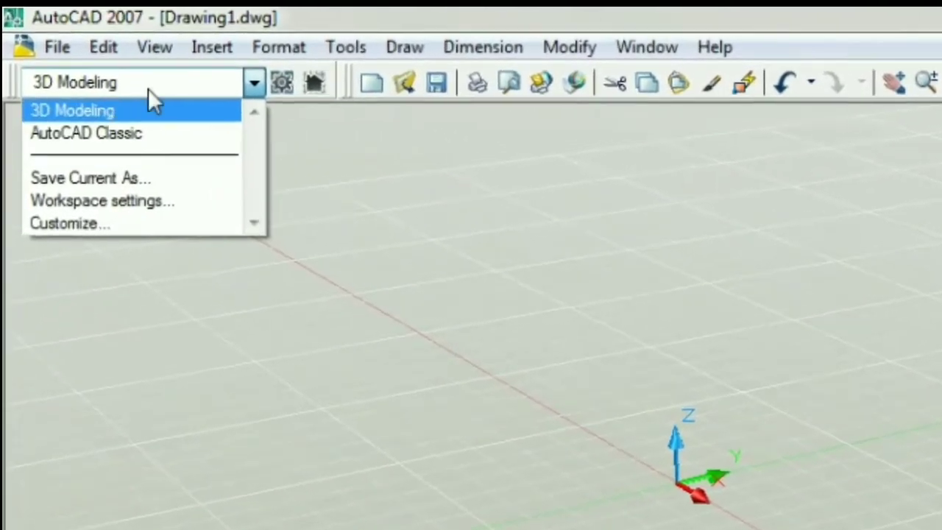
left_click(256, 84)
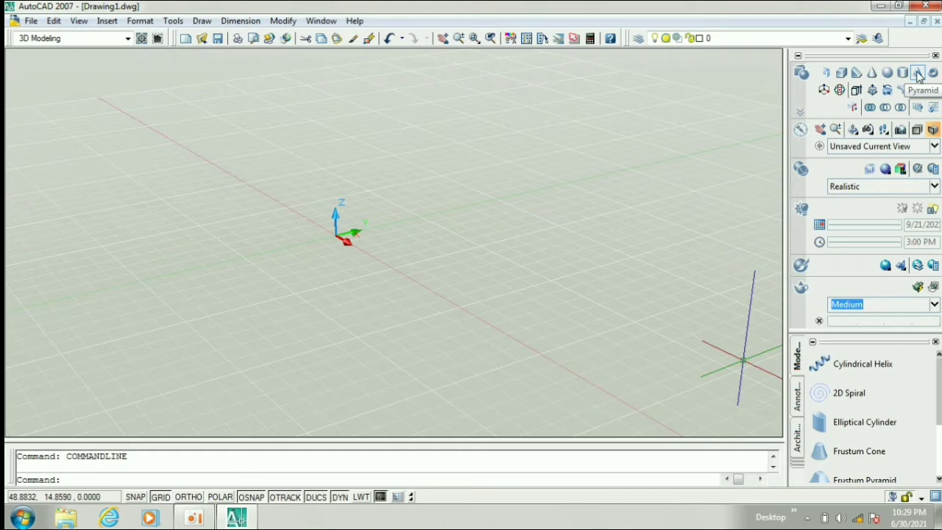
Step: Create a four-sided solid pyramid with a height of 20 near the origin and show it in the Conceptual visual style
left_click(918, 72)
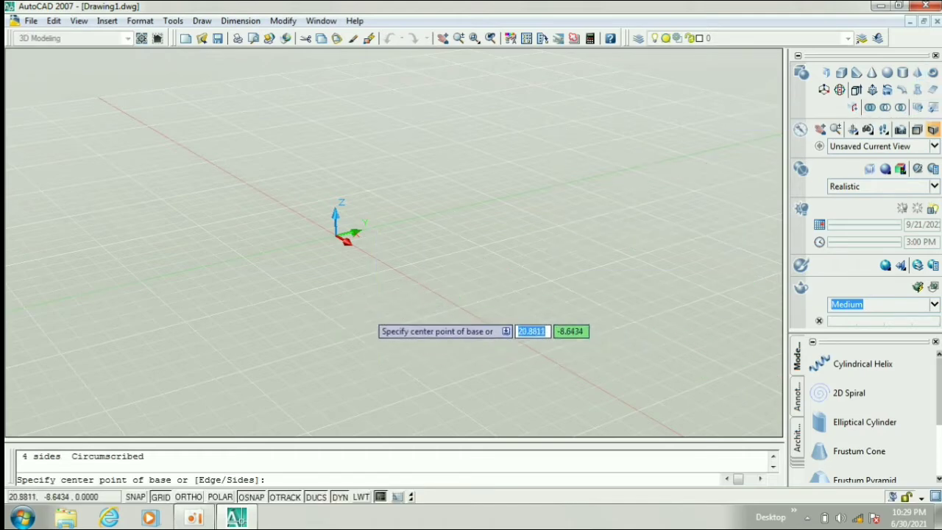
left_click(355, 329)
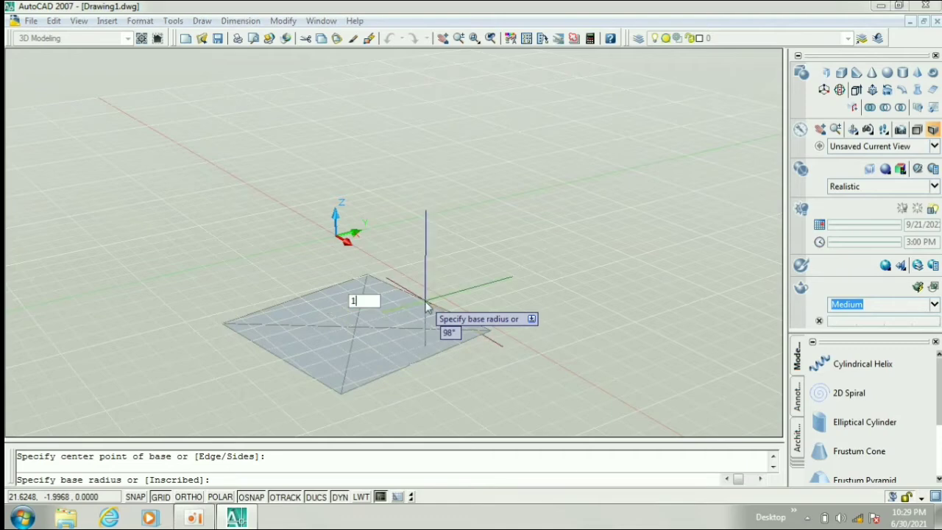
key("Return")
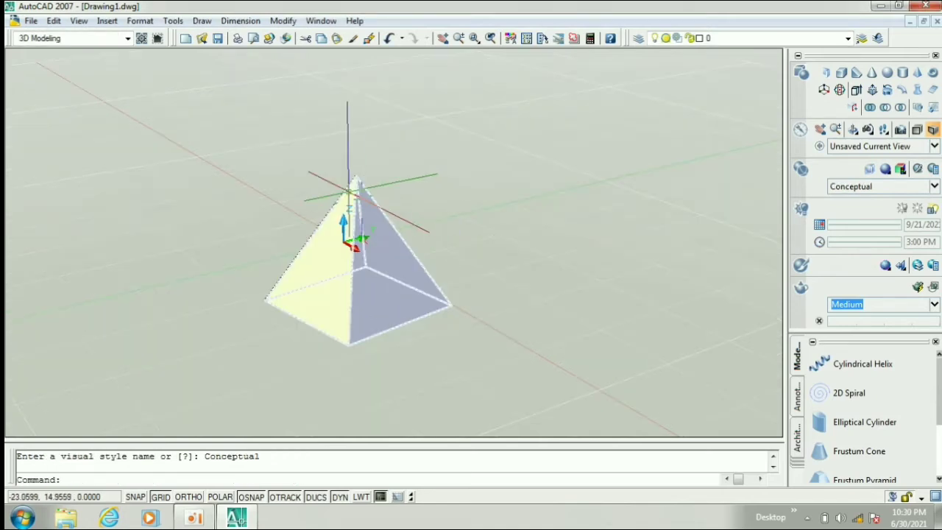
key("Escape")
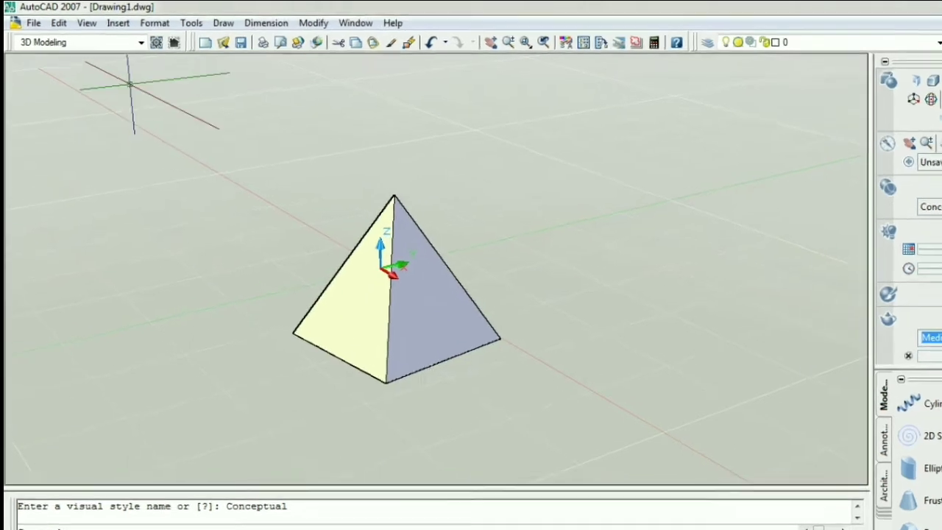
Step: View the pyramid from above, from the side and at oblique angles with Constrained Orbit
left_click(79, 21)
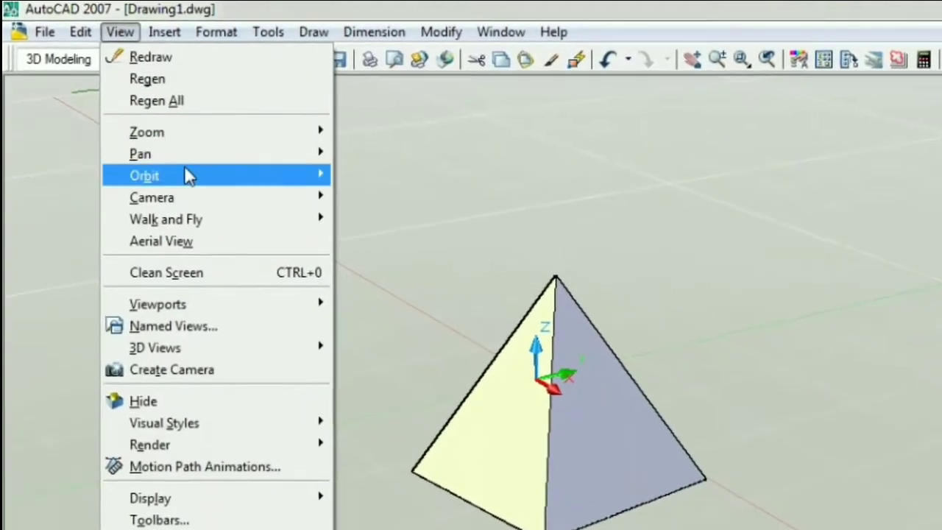
mouse_move(178, 165)
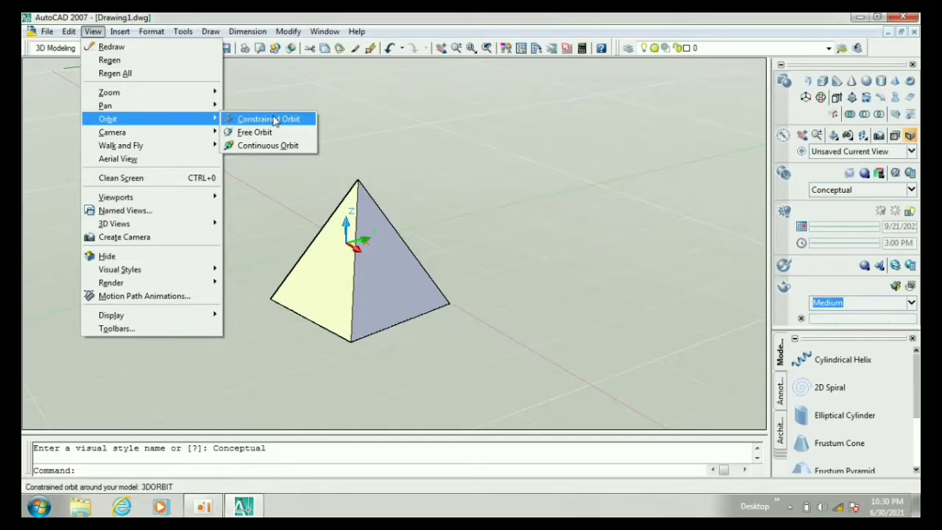
left_click(274, 120)
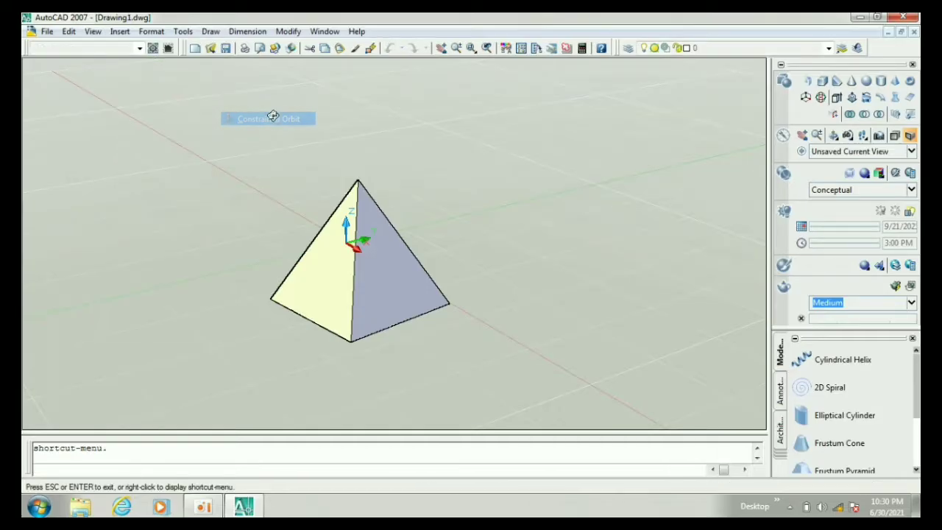
left_click_drag(410, 252, 480, 322)
left_click_drag(432, 292, 417, 392)
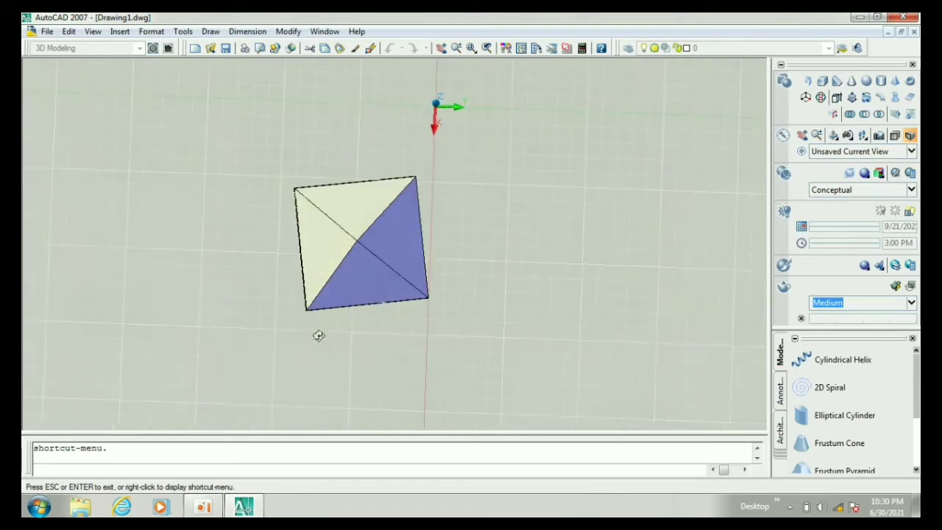
left_click_drag(347, 275, 349, 126)
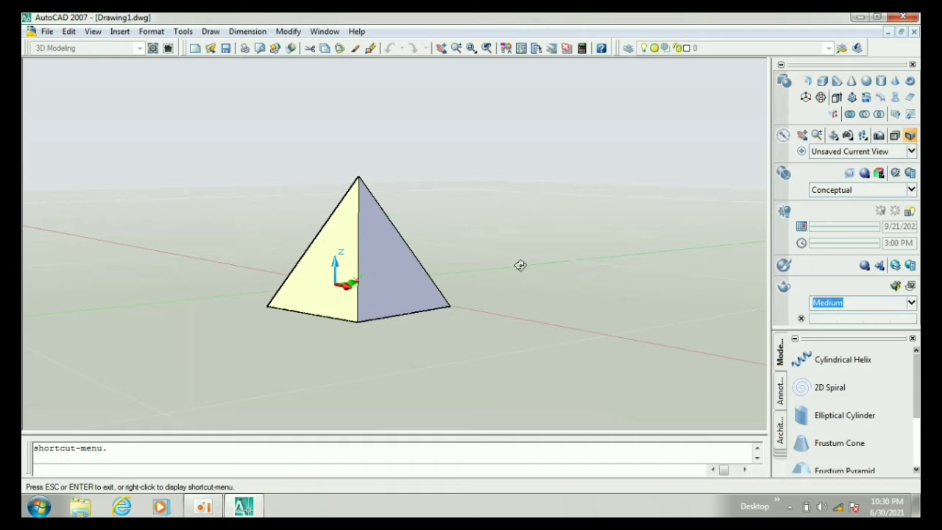
left_click_drag(605, 277, 638, 284)
left_click_drag(451, 290, 418, 382)
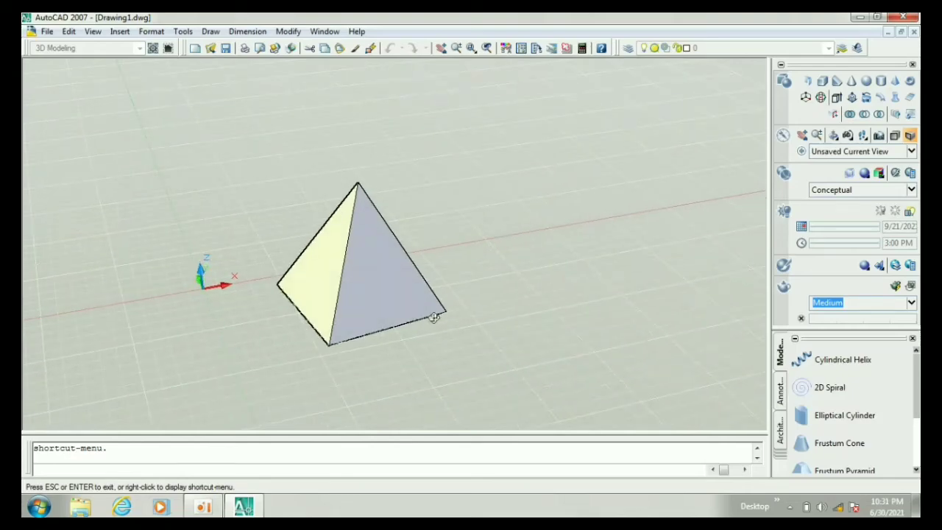
key("Escape")
Step: Rotate the view of the pyramid in all directions with Free Orbit
left_click(93, 31)
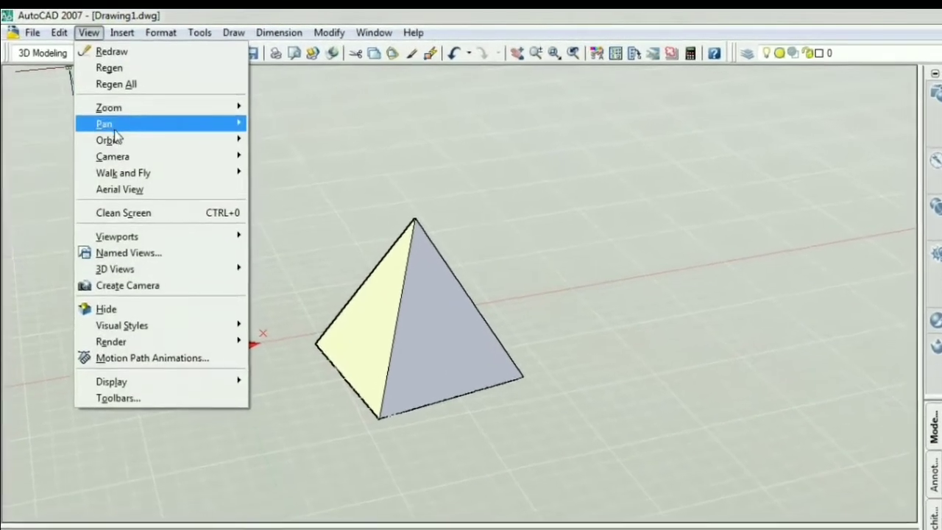
mouse_move(213, 156)
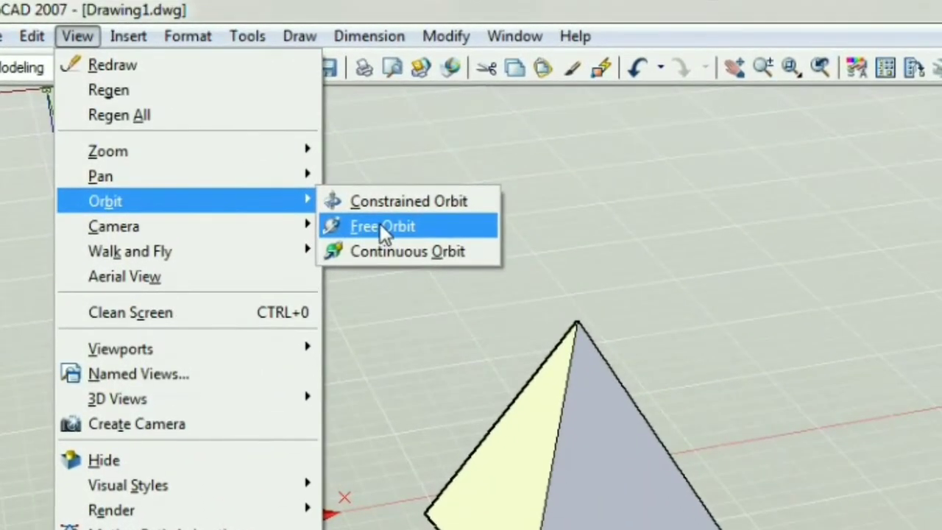
left_click(381, 226)
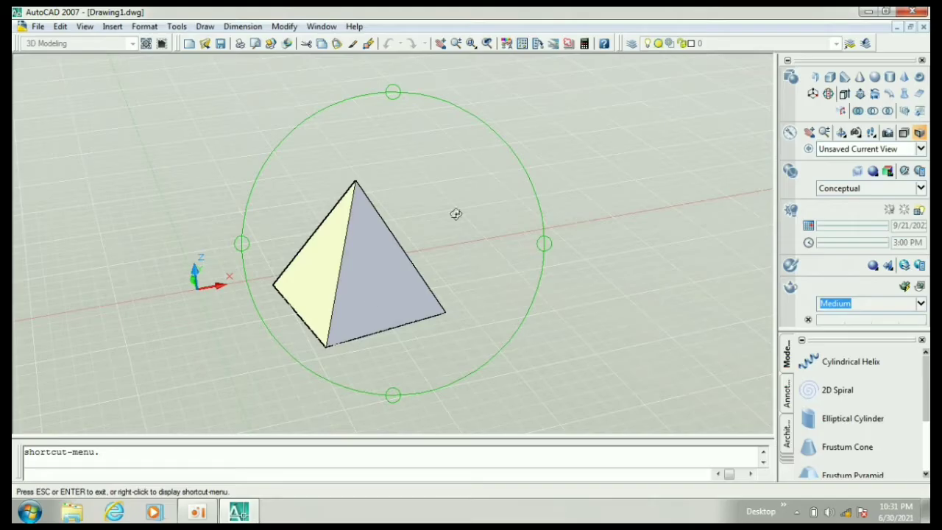
left_click_drag(390, 264, 412, 191)
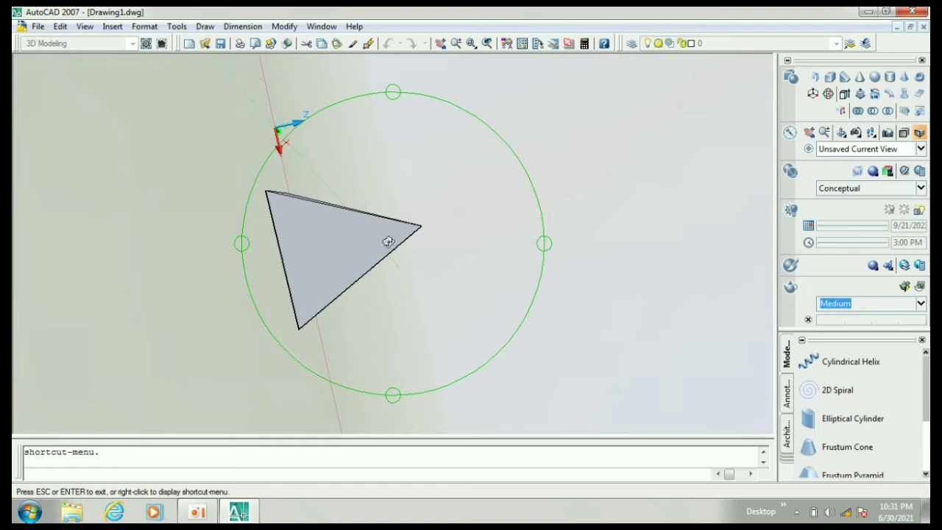
left_click_drag(397, 240, 449, 321)
left_click_drag(475, 425, 368, 69)
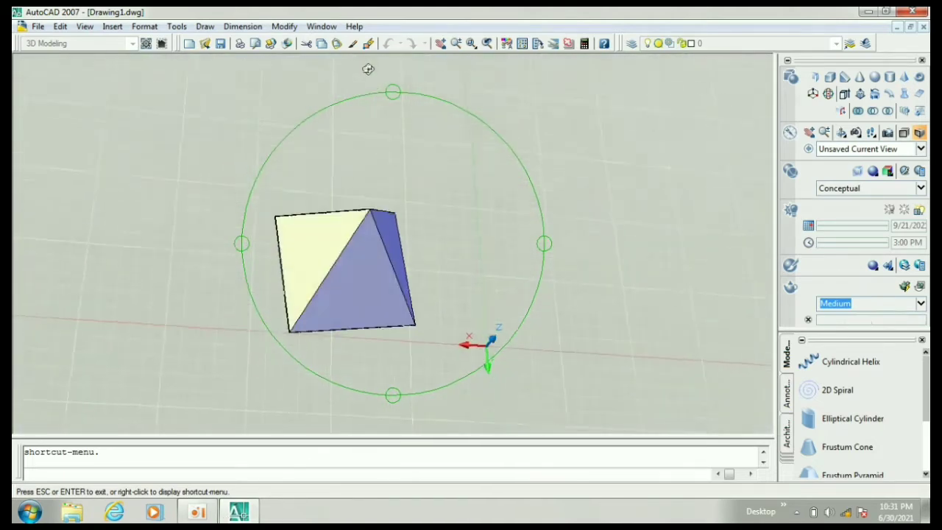
left_click_drag(437, 275, 338, 210)
key("Escape")
Step: Create a freehand solid box in the empty area beside the pyramid, setting its base corners and height
middle_click_drag(313, 254, 408, 249)
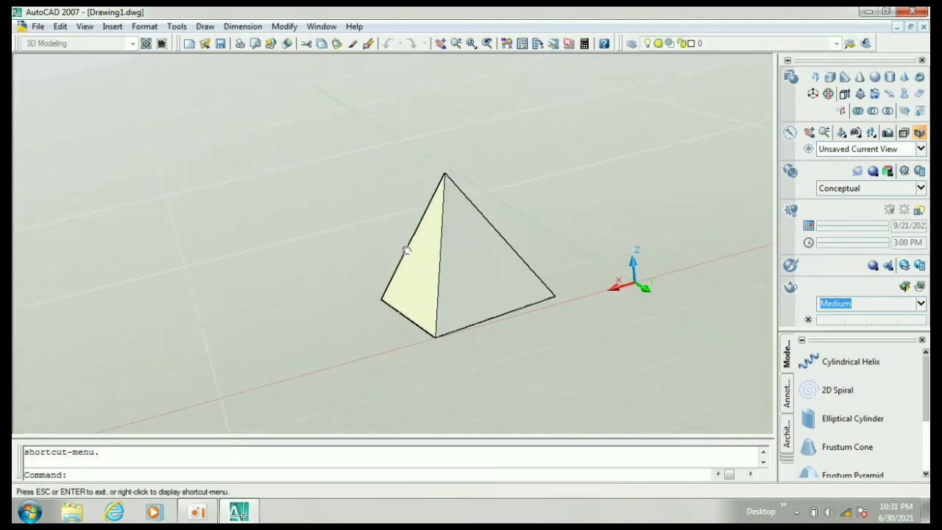
left_click(830, 77)
middle_click_drag(137, 253, 268, 226)
left_click(165, 193)
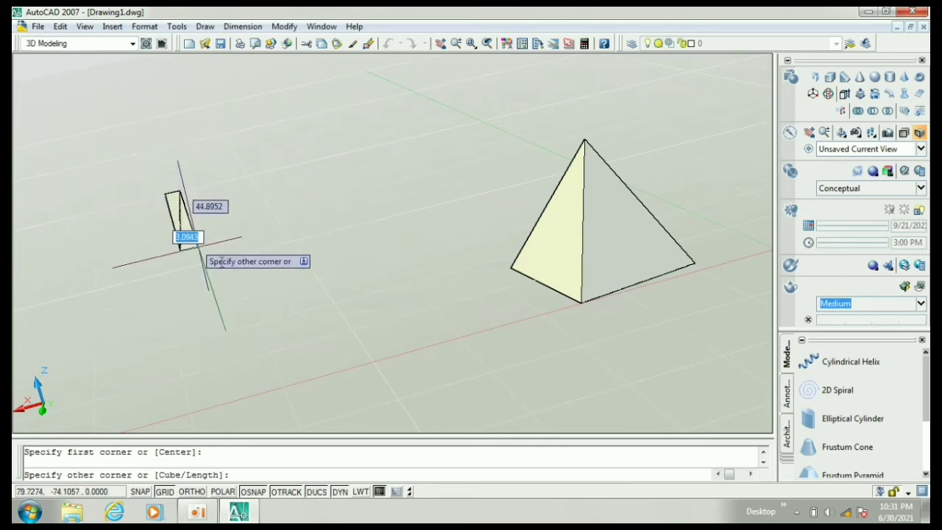
left_click(270, 227)
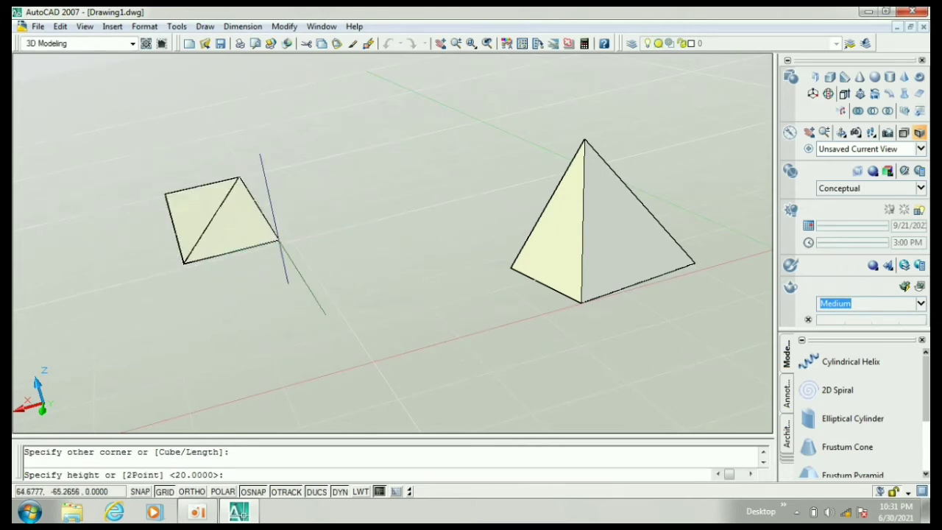
left_click(277, 178)
Step: Set the view of the pyramid spinning with Continuous Orbit
middle_click_drag(395, 222, 292, 230)
middle_click_drag(396, 222, 289, 235)
left_click(326, 241)
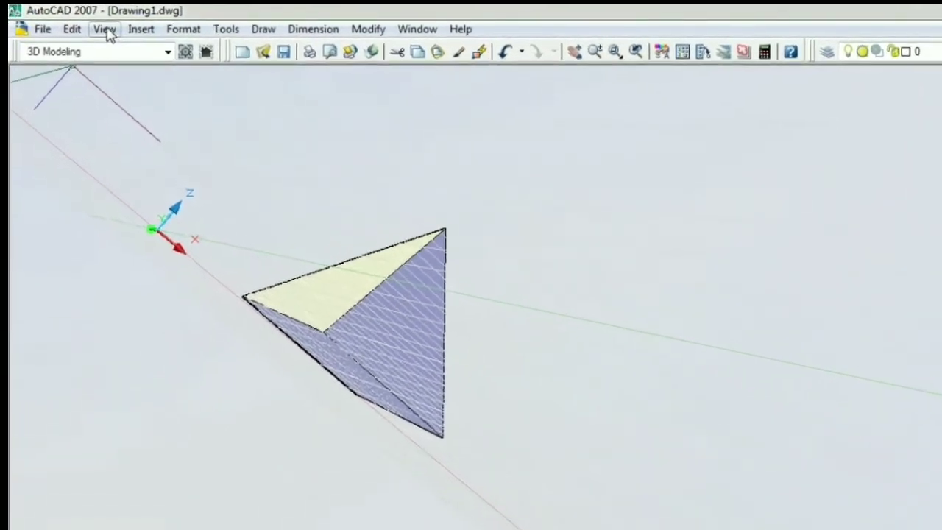
left_click(85, 26)
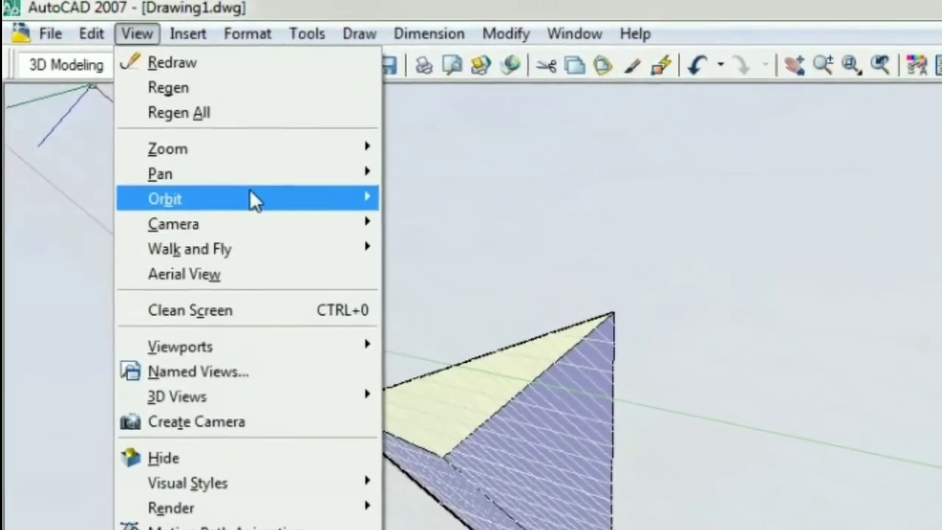
mouse_move(346, 198)
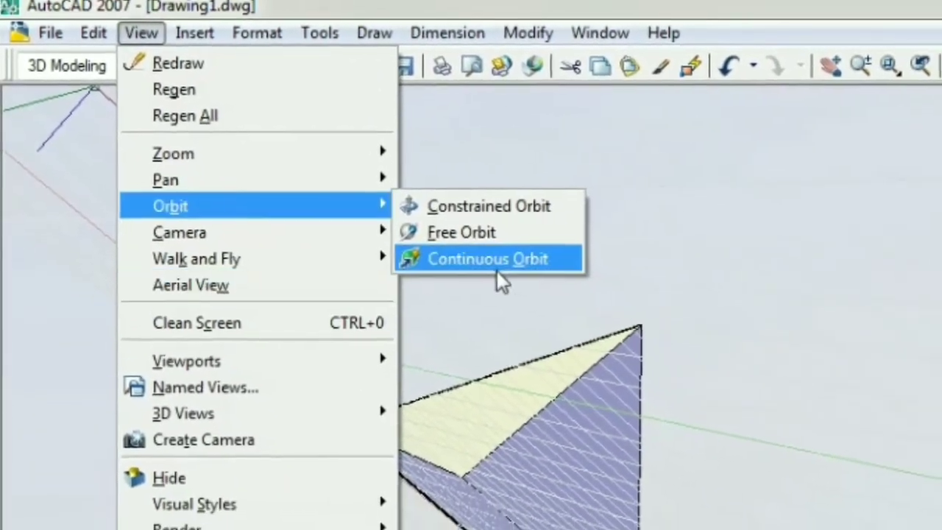
left_click(494, 264)
left_click_drag(503, 275, 599, 195)
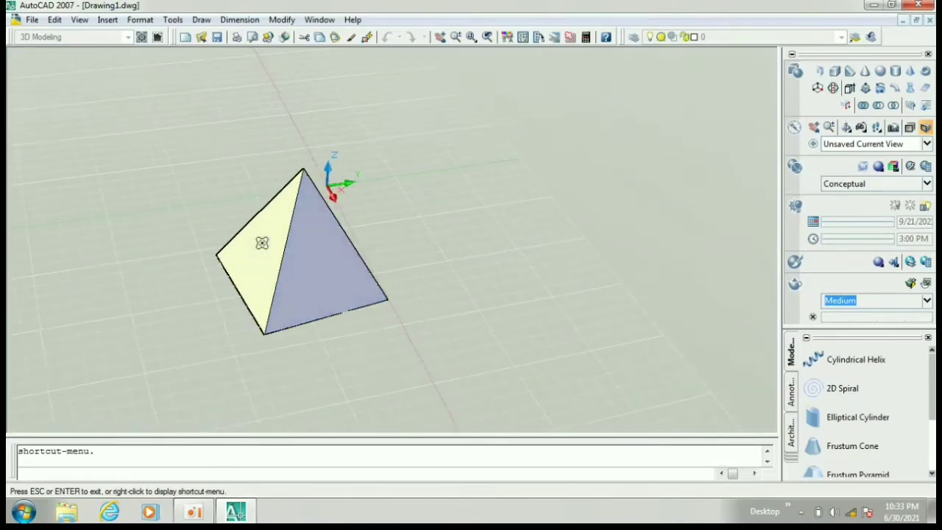
Step: Exit the continuous orbit and create a camera on the ground in front of the pyramid, targeting the pyramid's apex
key("Escape")
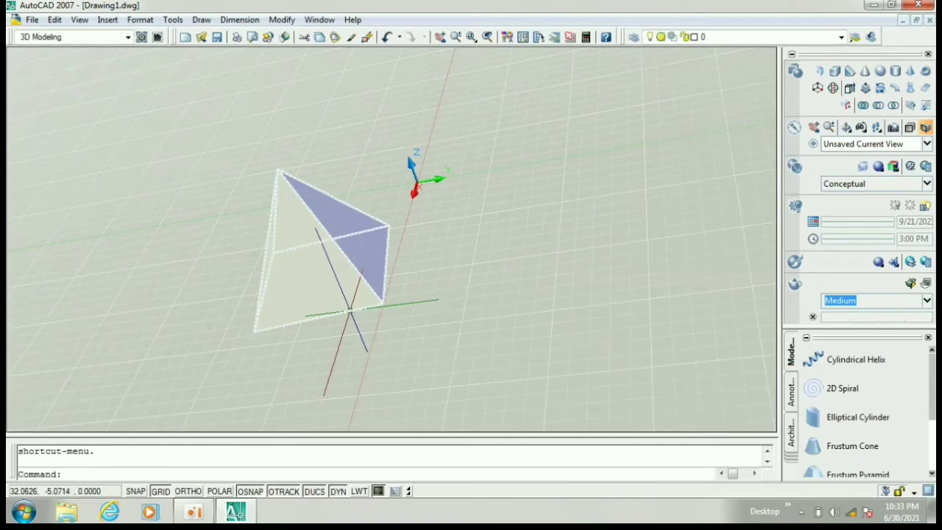
left_click(79, 19)
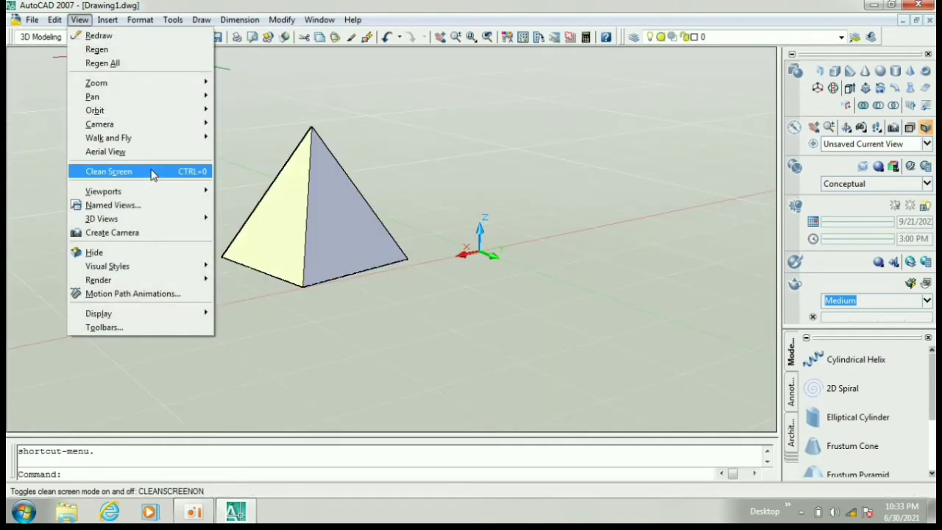
mouse_move(140, 125)
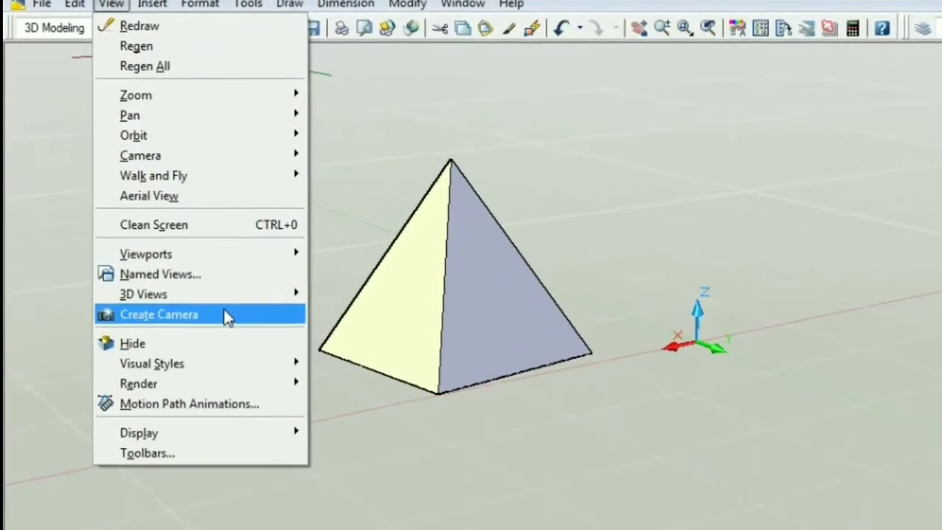
left_click(225, 314)
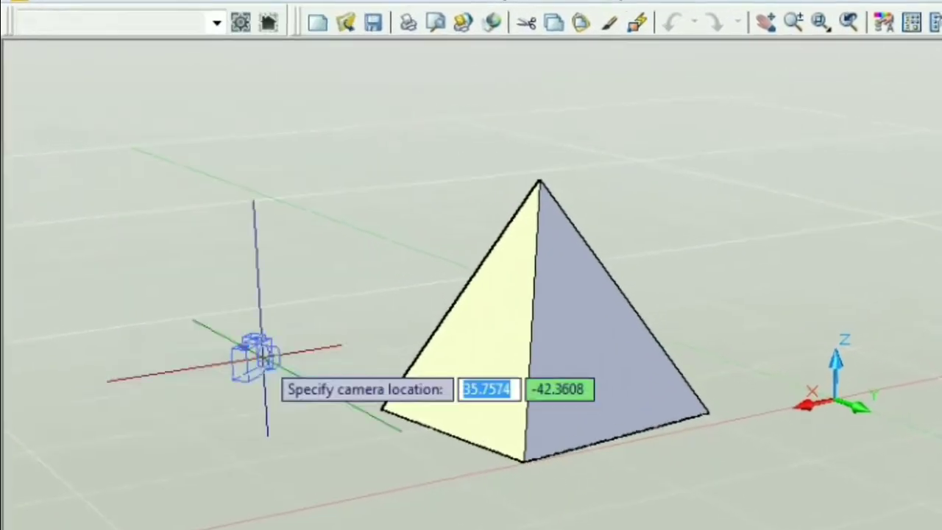
left_click(313, 508)
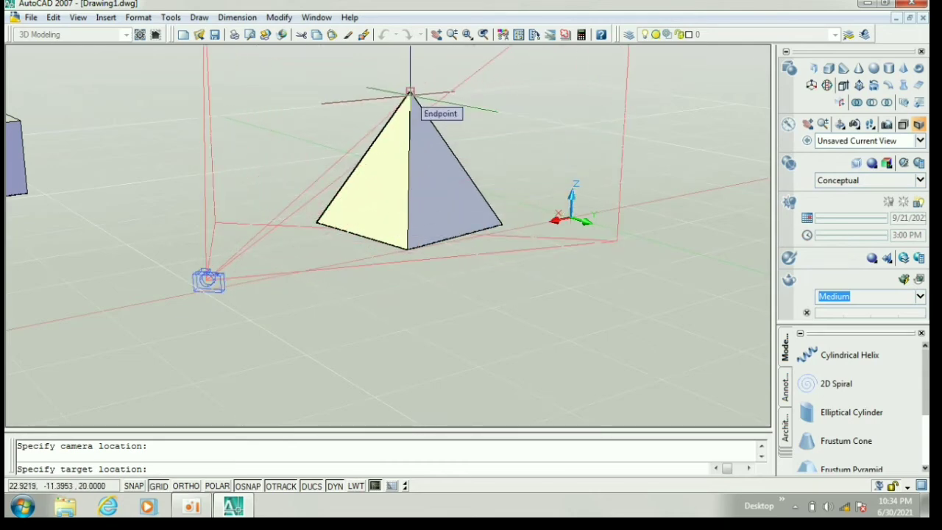
left_click(410, 94)
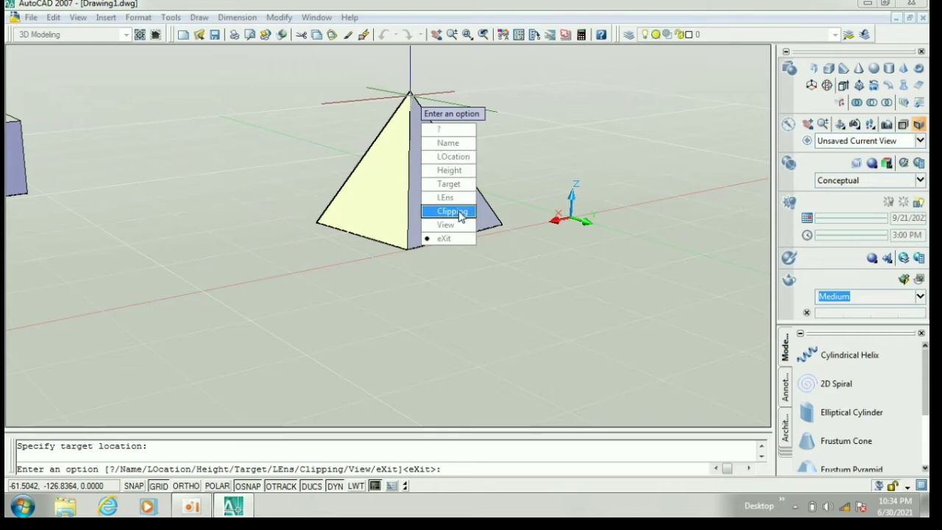
left_click(459, 187)
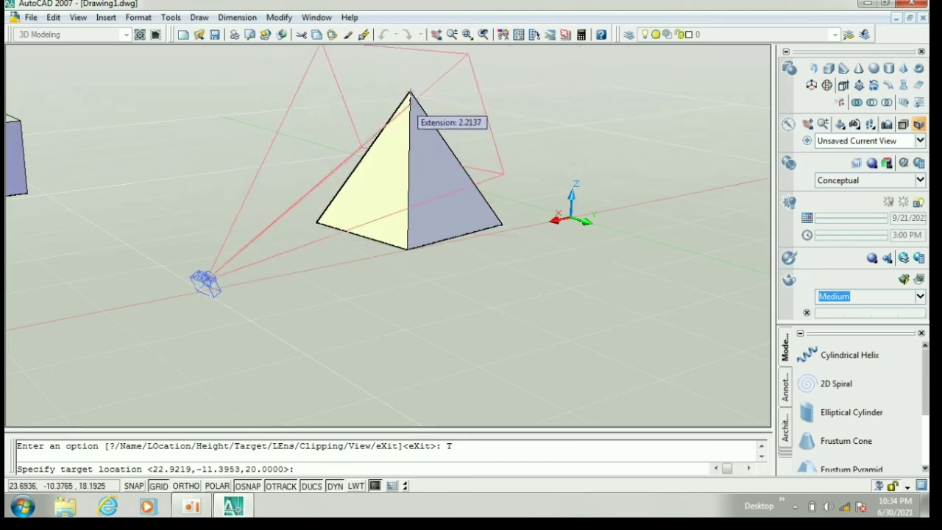
left_click(410, 94)
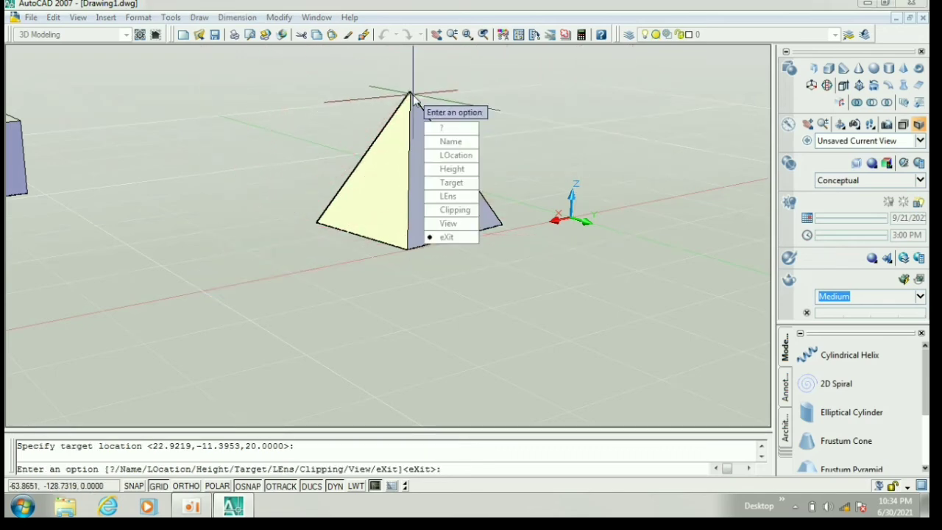
Step: Accept Camera1 as the new camera's name and exit the camera options
left_click(444, 144)
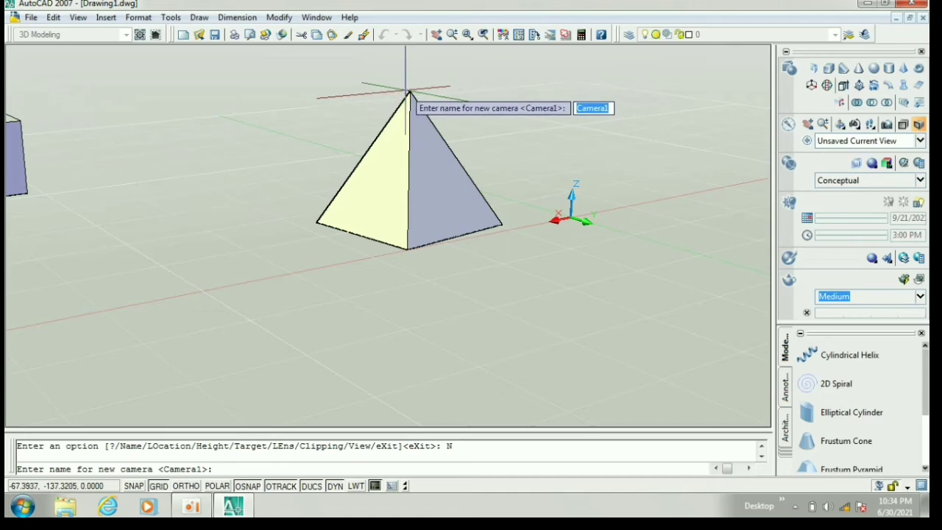
key("Return")
type("X")
key("Return")
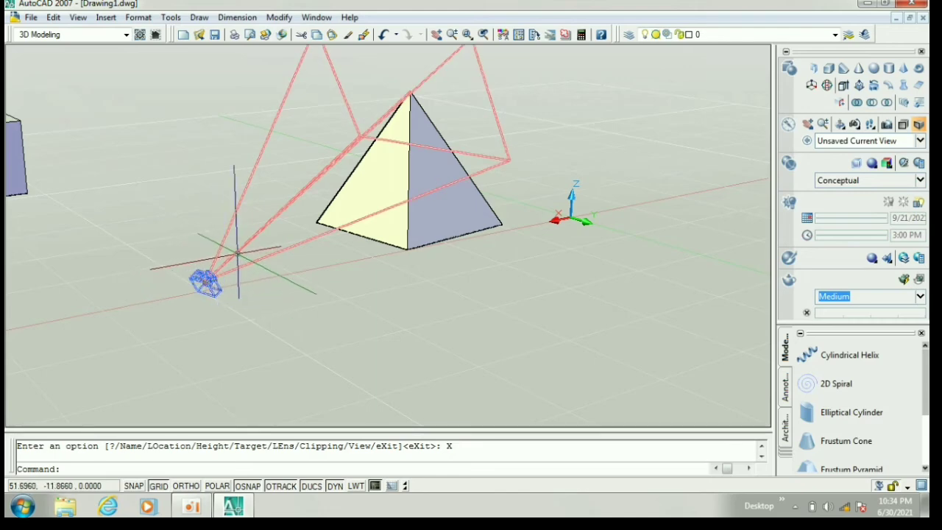
Step: Select the camera to show its Camera Preview, place the preview window clear of the pyramid and make it taller
left_click(237, 253)
left_click(244, 246)
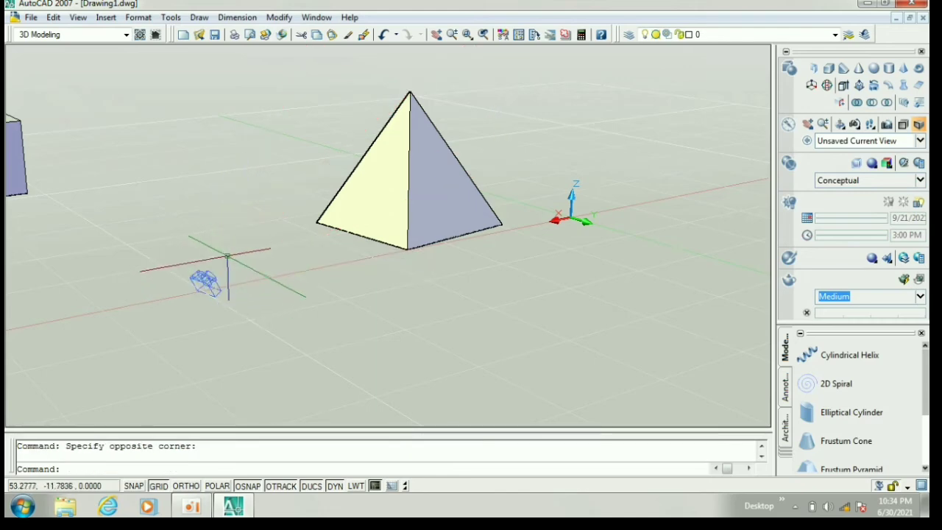
left_click(207, 281)
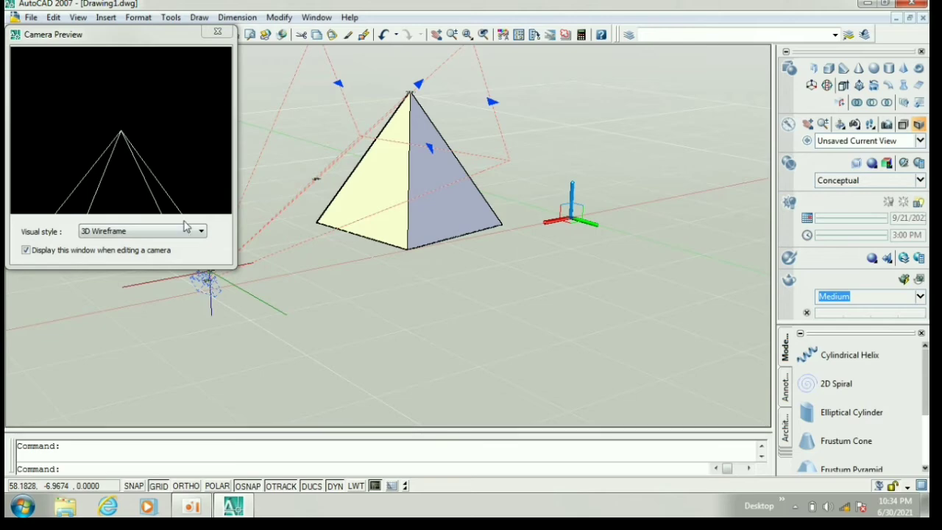
mouse_move(154, 43)
left_mouse_down()
mouse_move(494, 244)
mouse_move(587, 183)
mouse_move(684, 12)
mouse_move(717, 154)
mouse_move(692, 136)
left_mouse_up()
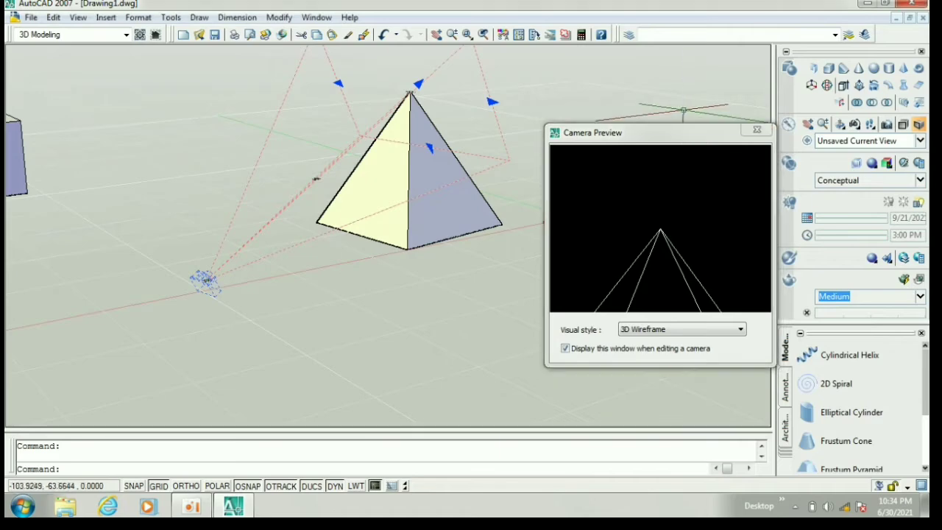
left_click_drag(680, 126, 678, 103)
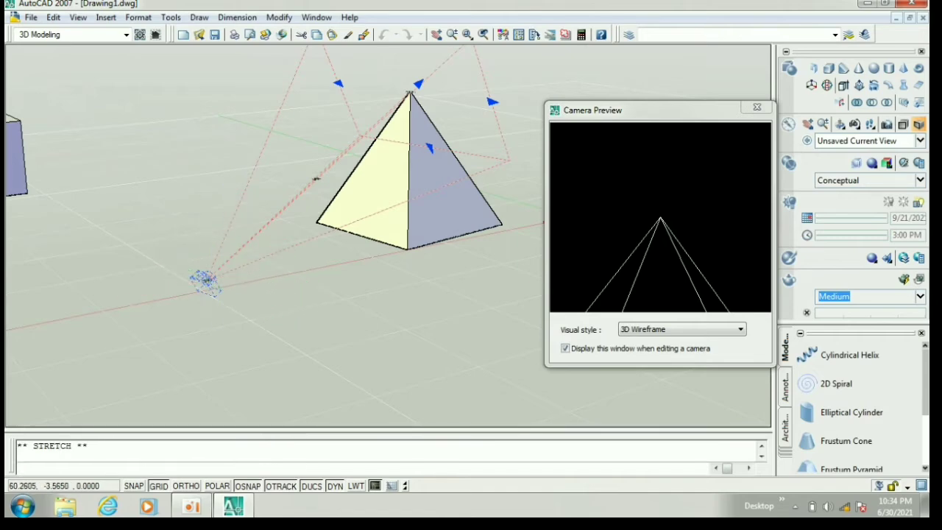
Step: Reposition the camera three times around the pyramid, ending in the open area between the box and the pyramid
left_click(206, 280)
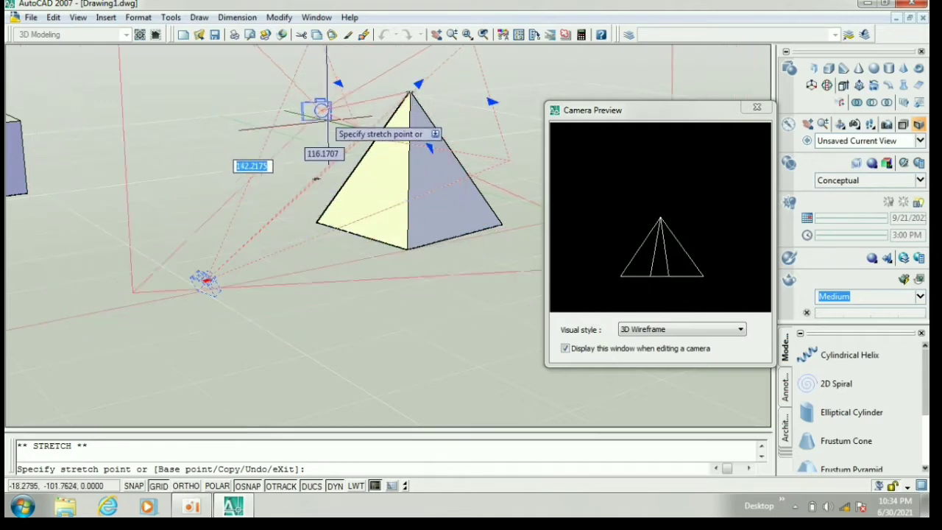
left_click(338, 140)
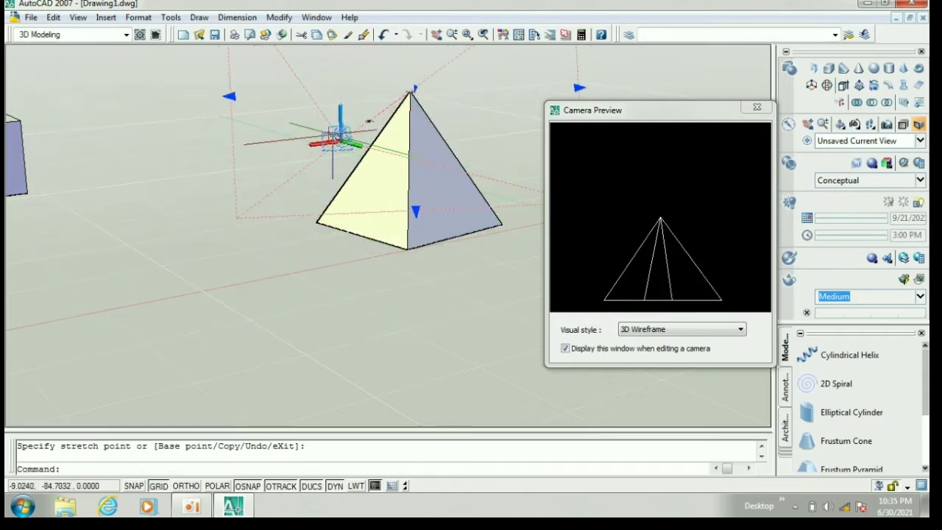
left_click(340, 144)
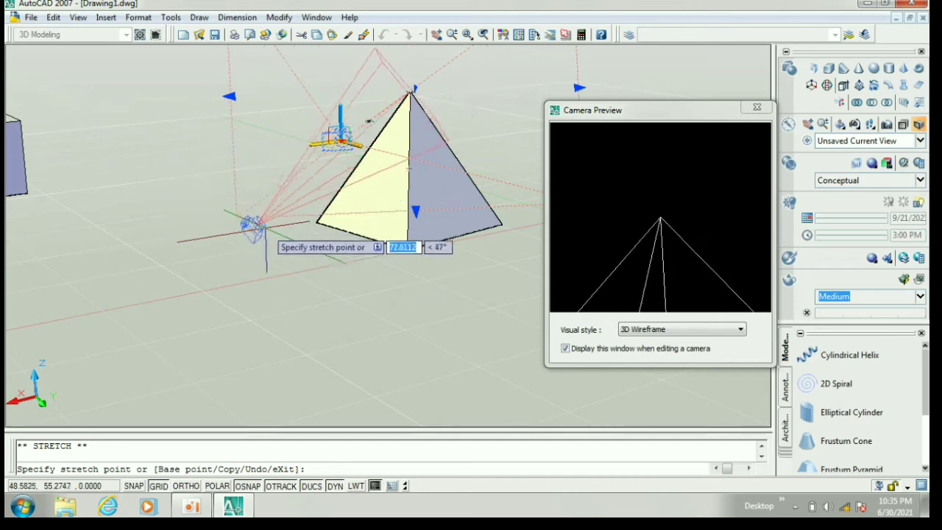
left_click(297, 238)
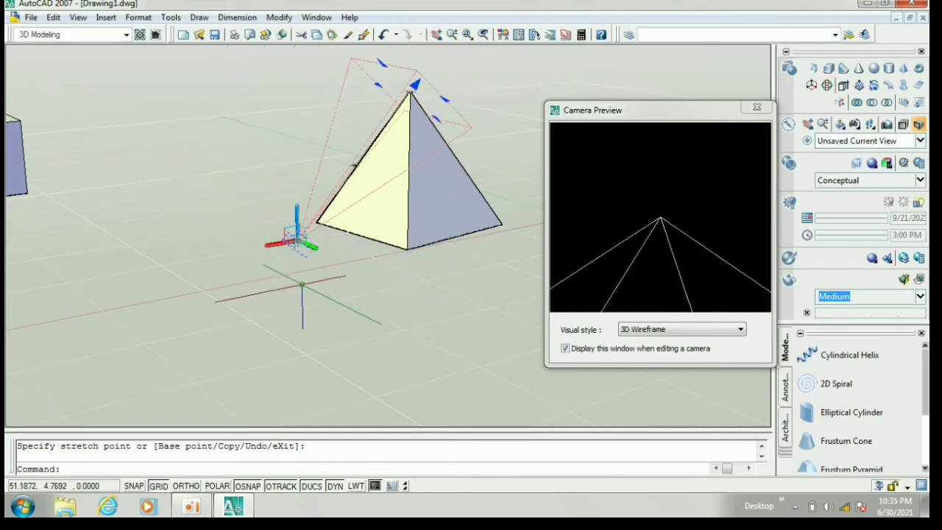
left_click(298, 241)
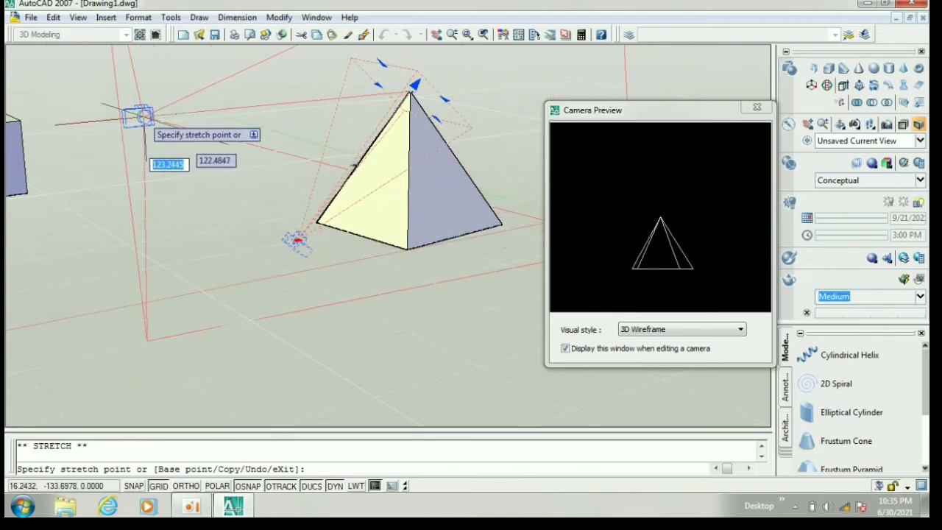
left_click(139, 117)
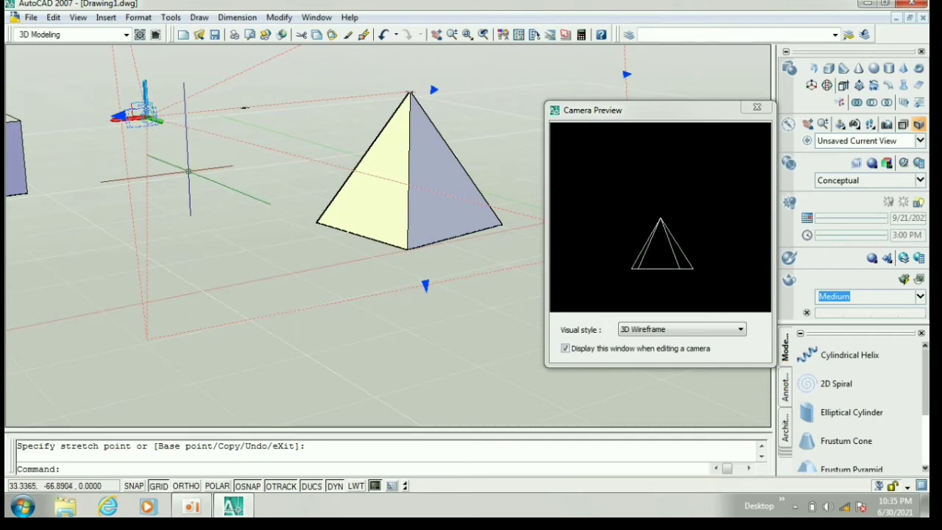
Step: Move the selected camera along its X axis with the grip axes
left_click(160, 126)
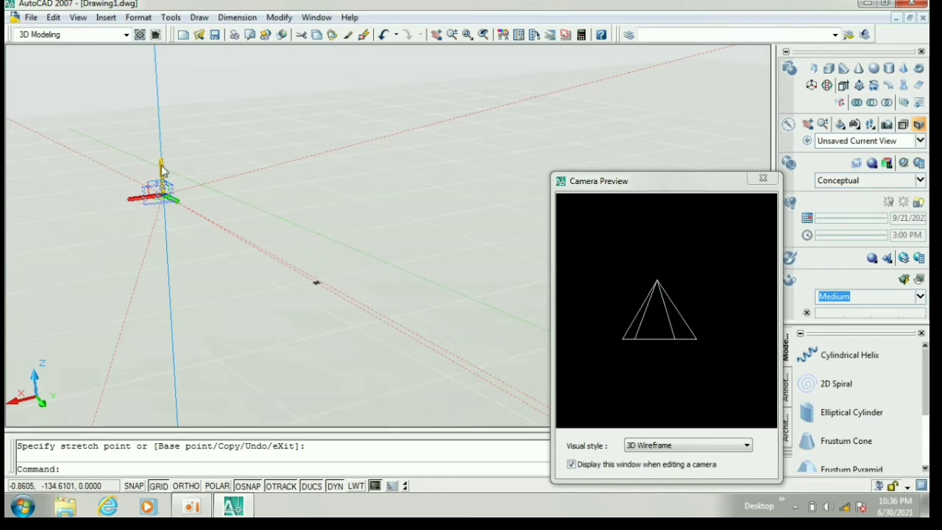
left_click(143, 204)
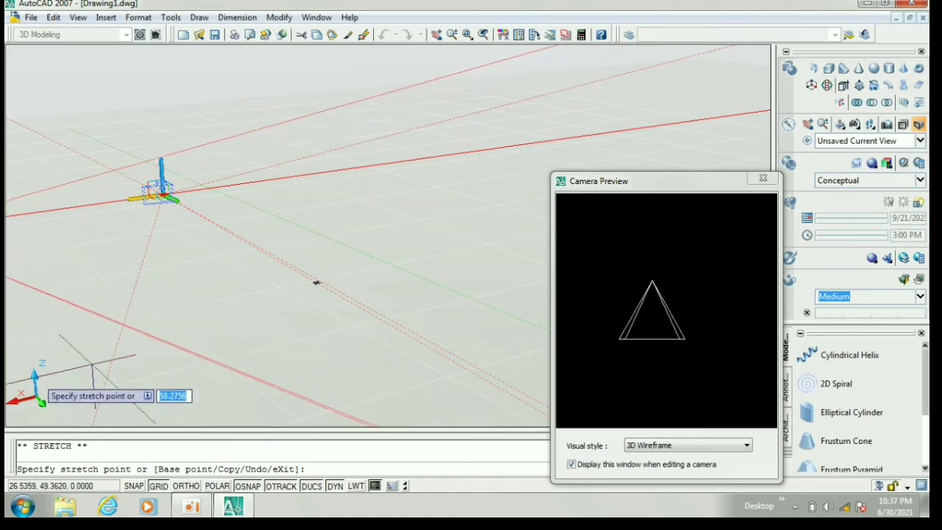
scroll(201, 304, "down", 1)
scroll(201, 304, "down", 3)
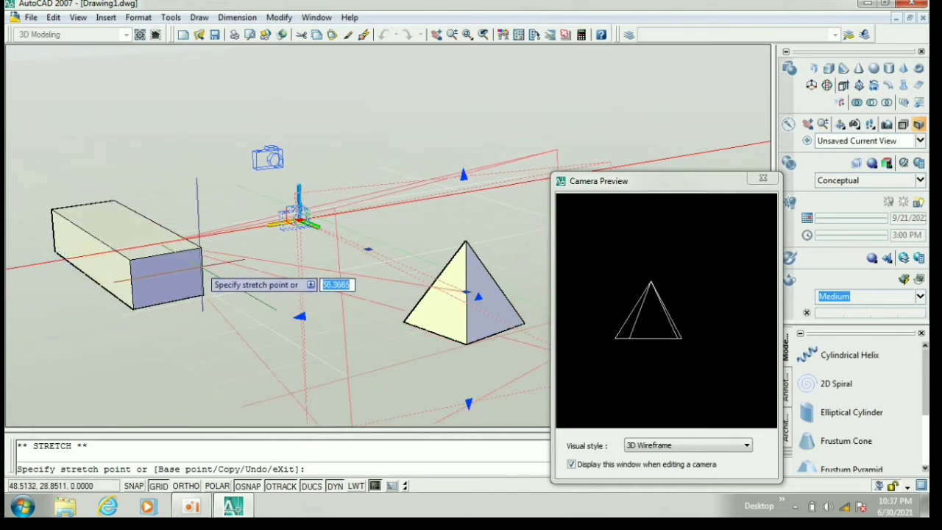
left_click(201, 268)
Step: Adjust the camera's position along its Y axis and along its vertical Z axis
left_click(305, 226)
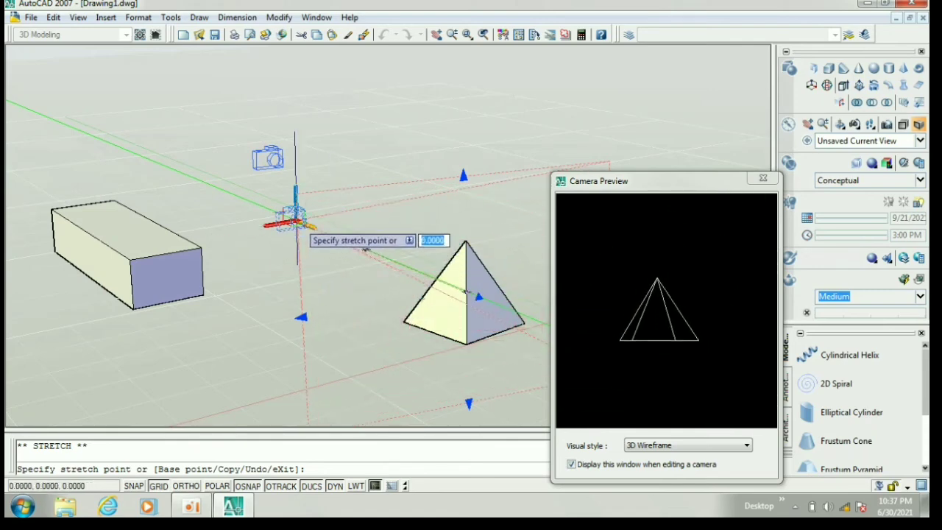
left_click(295, 220)
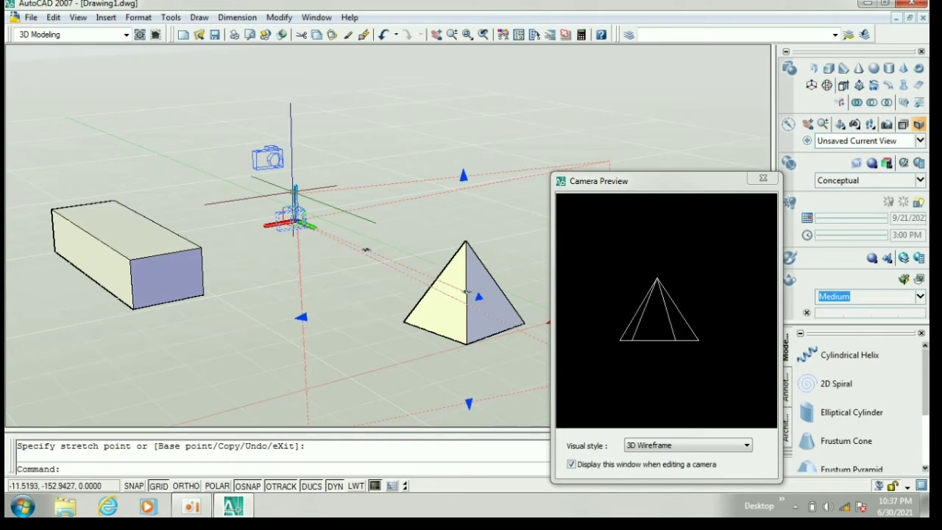
left_click(295, 193)
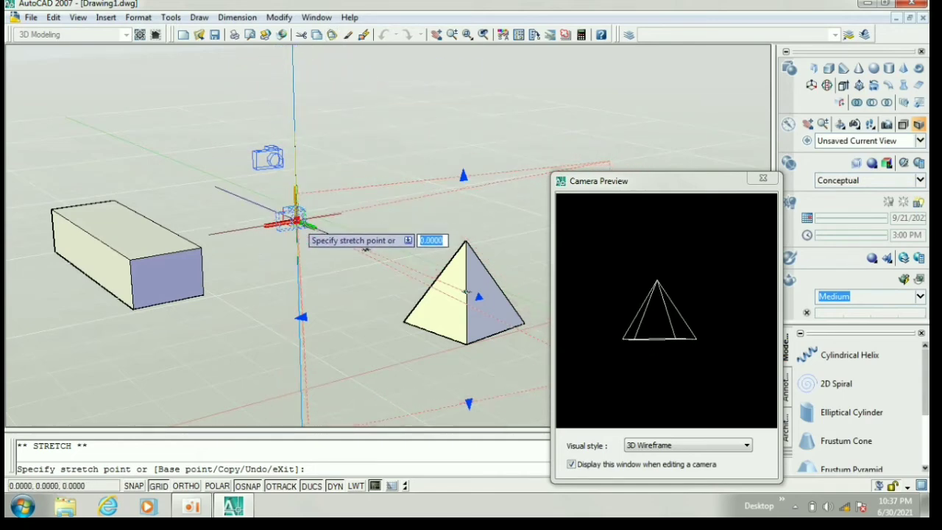
left_click(294, 219)
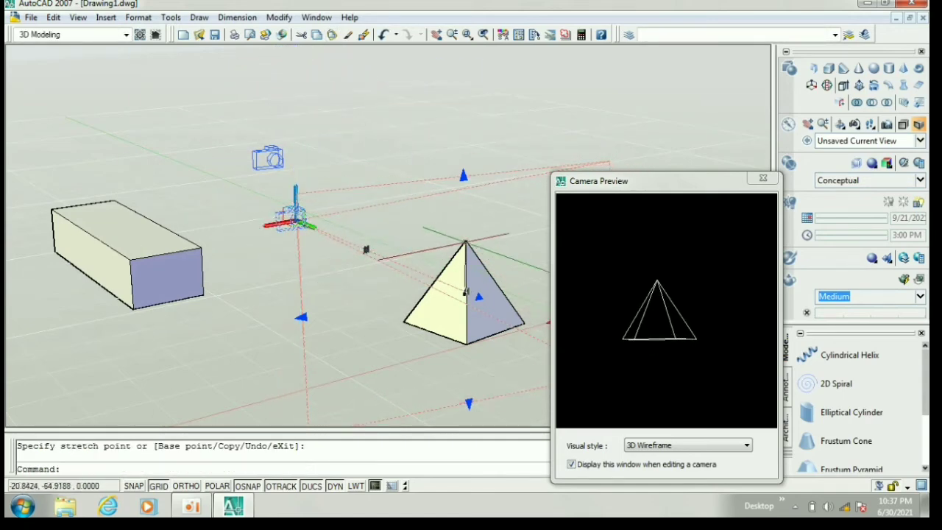
Step: Close the Camera Preview and deselect the camera
left_click(758, 180)
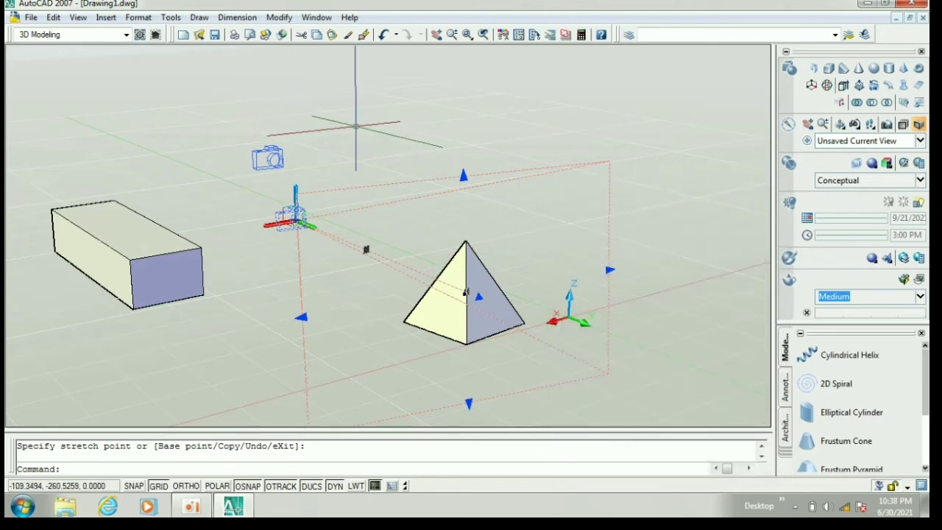
middle_click_drag(356, 127, 357, 127)
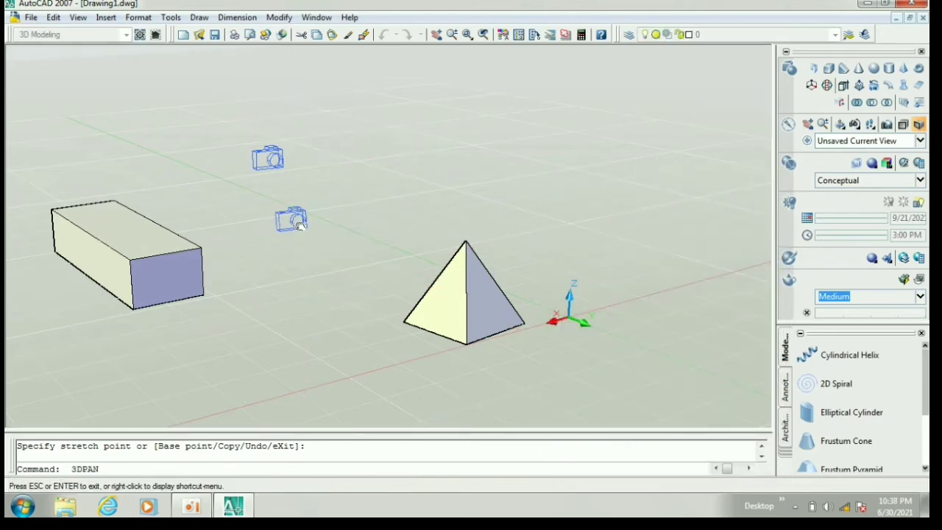
middle_click_drag(296, 220, 259, 220)
Step: Start Walk navigation and change the viewing position and target around the pyramid with the Position Locator
left_click(78, 17)
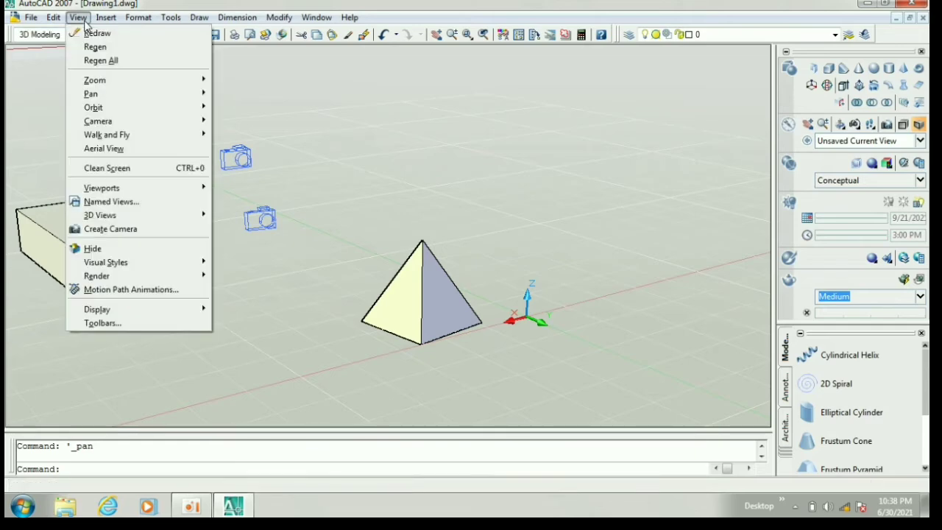
mouse_move(138, 142)
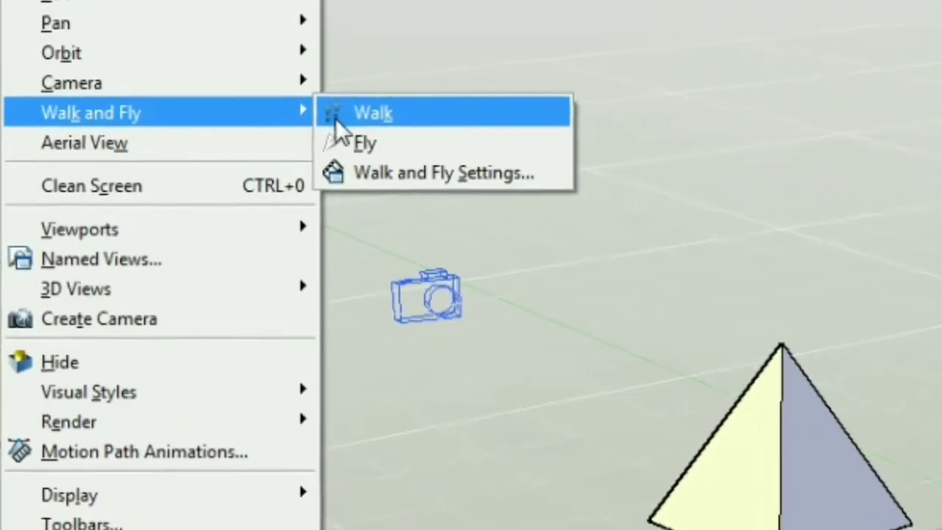
left_click(397, 116)
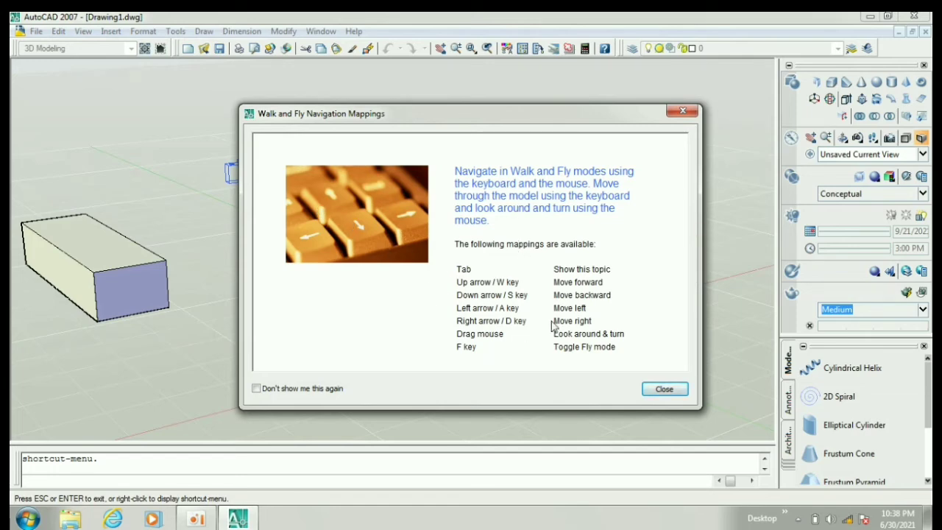
left_click(664, 390)
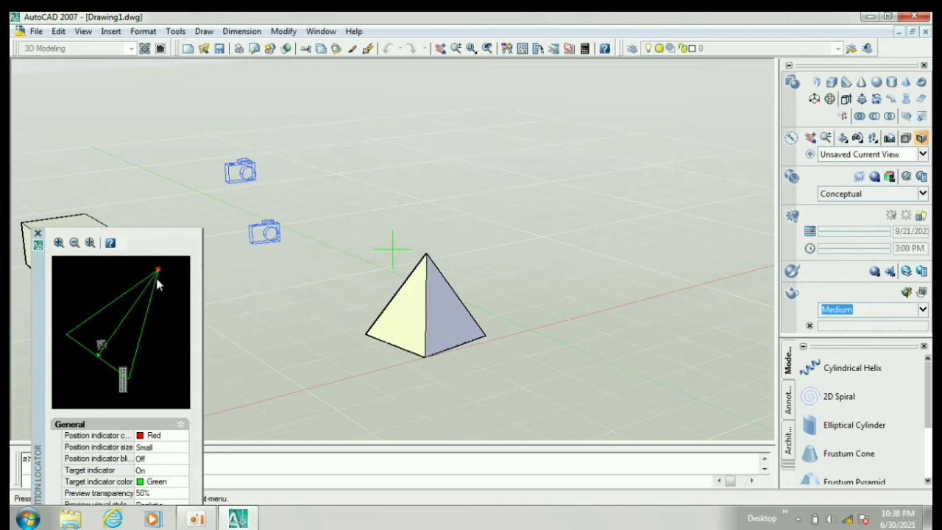
left_click_drag(157, 268, 144, 369)
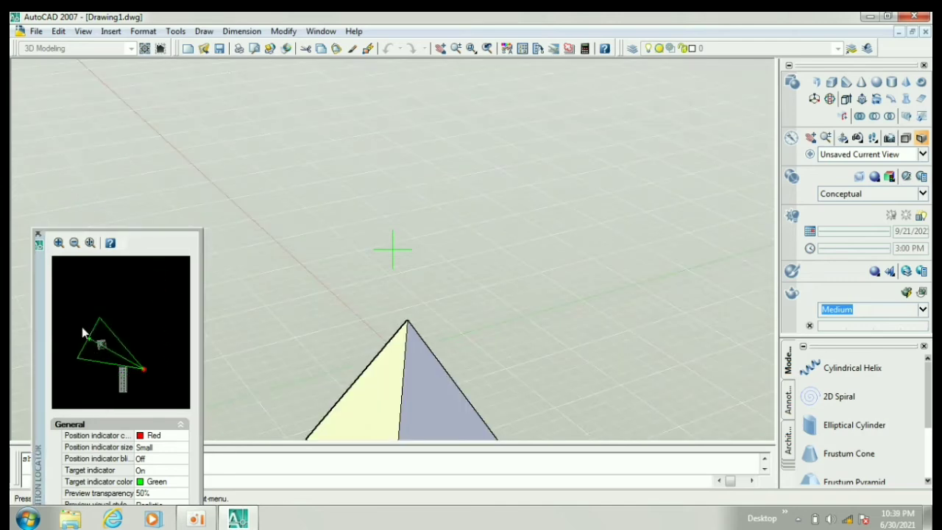
left_click_drag(94, 339, 91, 307)
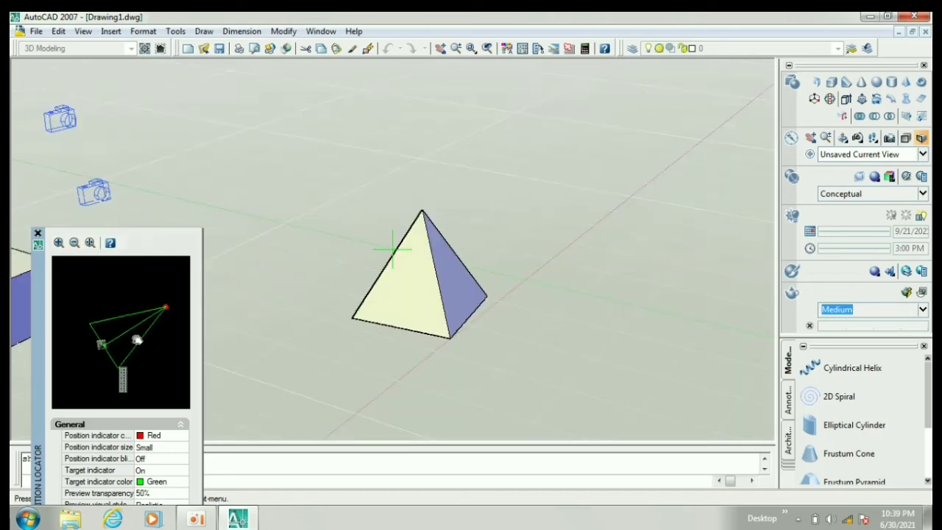
Step: Shift the viewing position and target around the pyramid in the Position Locator, and shrink the locator's preview
left_click_drag(168, 308, 170, 266)
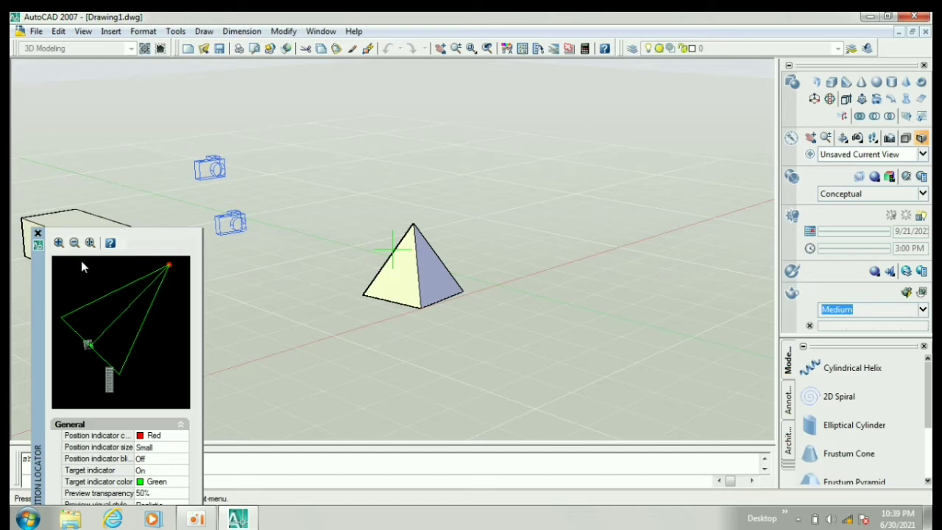
mouse_move(87, 344)
left_mouse_down()
mouse_move(99, 359)
mouse_move(86, 345)
left_mouse_up()
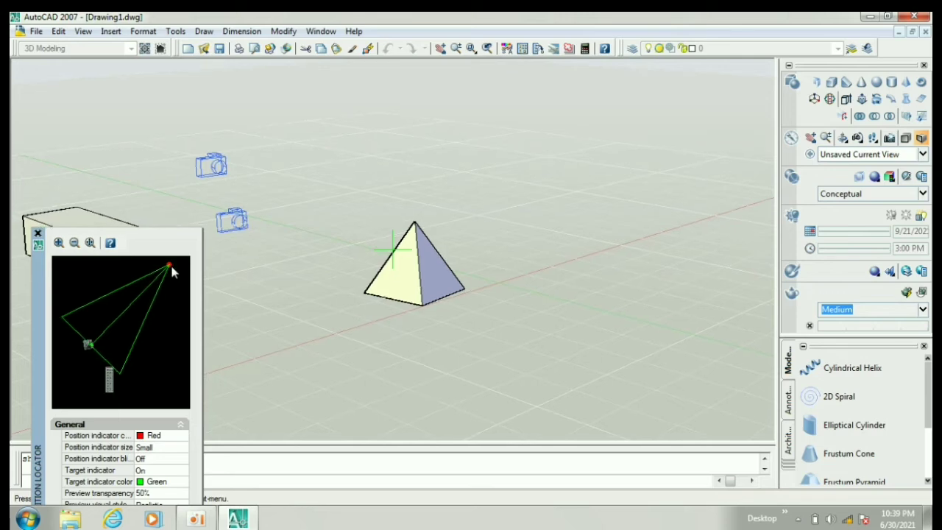
left_click_drag(168, 264, 165, 274)
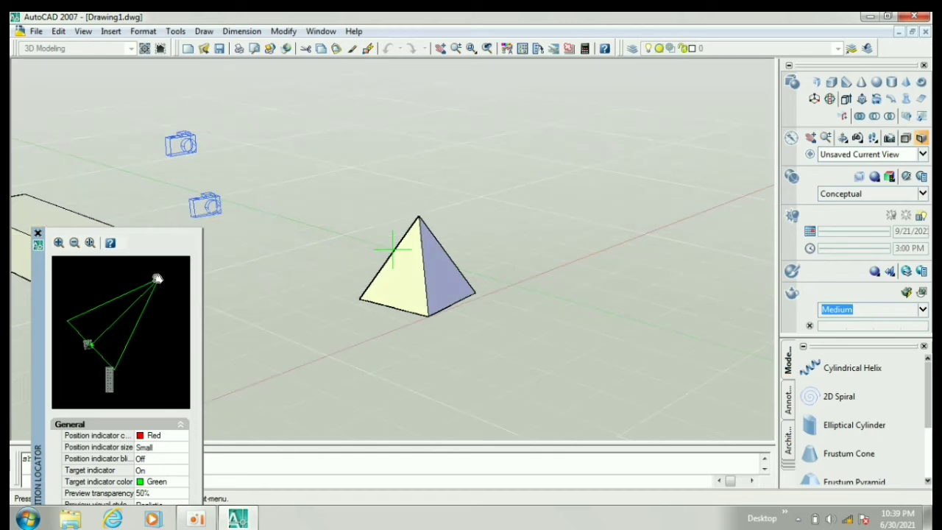
scroll(158, 279, "down", 2)
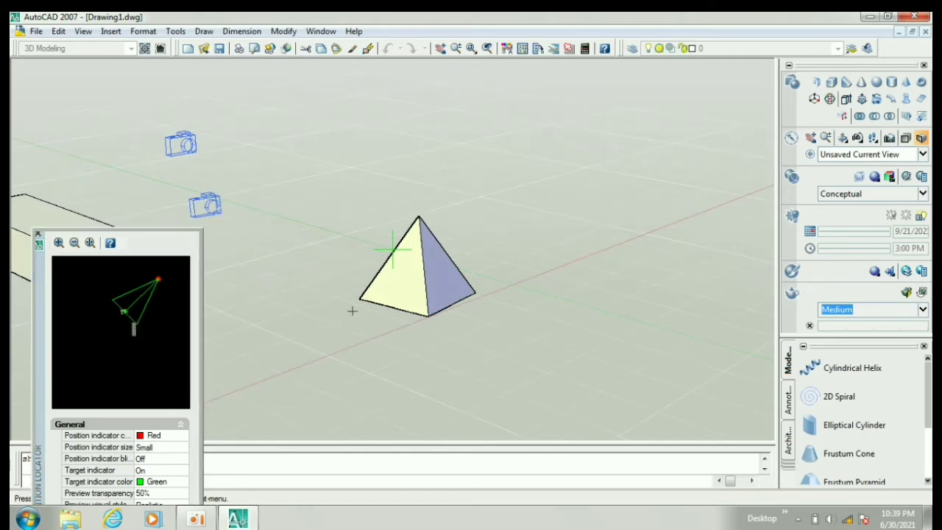
Step: Walk forward and to the right near the pyramid, and back away from it to widen the view
key("Up")
key("Up")
key("Up")
key("Up")
key("Right")
key("Right")
key("Right")
key("Right")
key("Right")
key("Right")
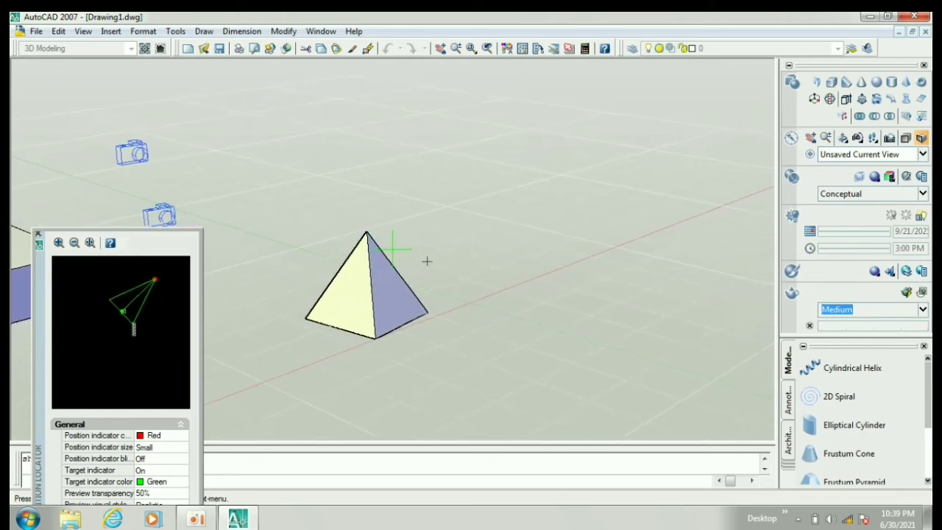
key("Down")
key("Down")
key("Down")
key("Down")
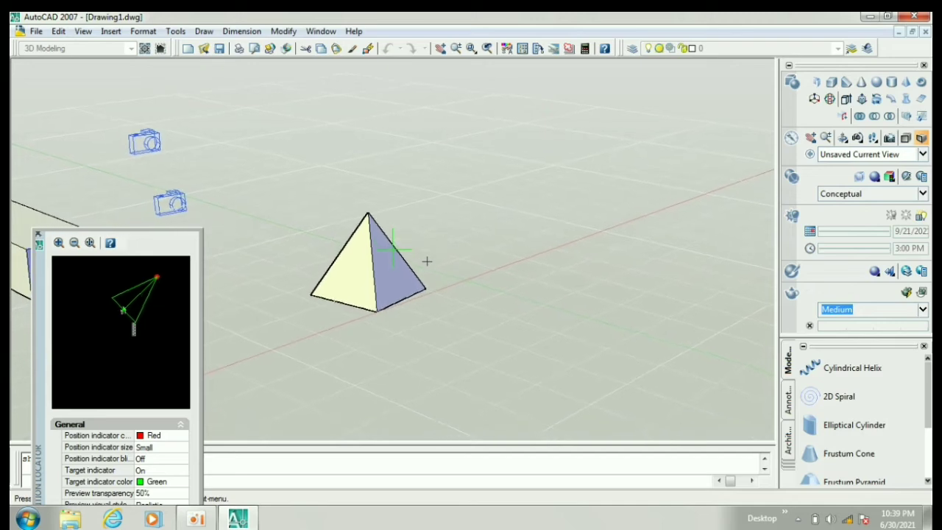
key("Down")
key("Down")
key("Down")
key("Down")
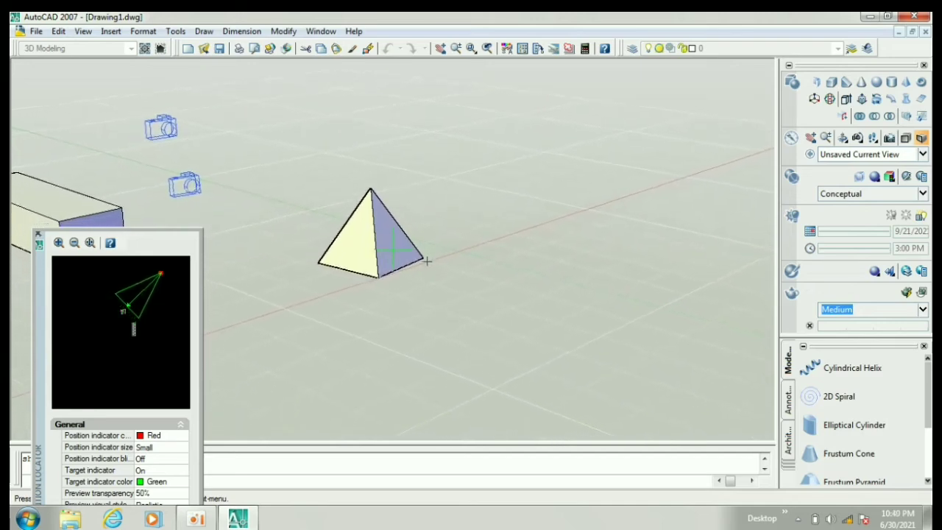
key("Down")
key("Down")
key("Down")
key("Down")
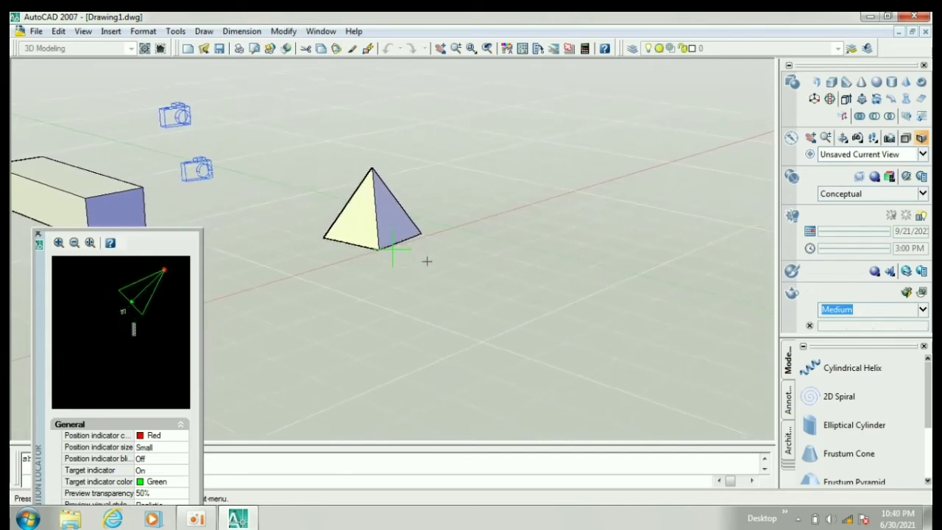
Step: Walk sideways left and right past the pyramid, move forward toward it, and close the Position Locator
key("Left")
key("Left")
key("Left")
key("Left")
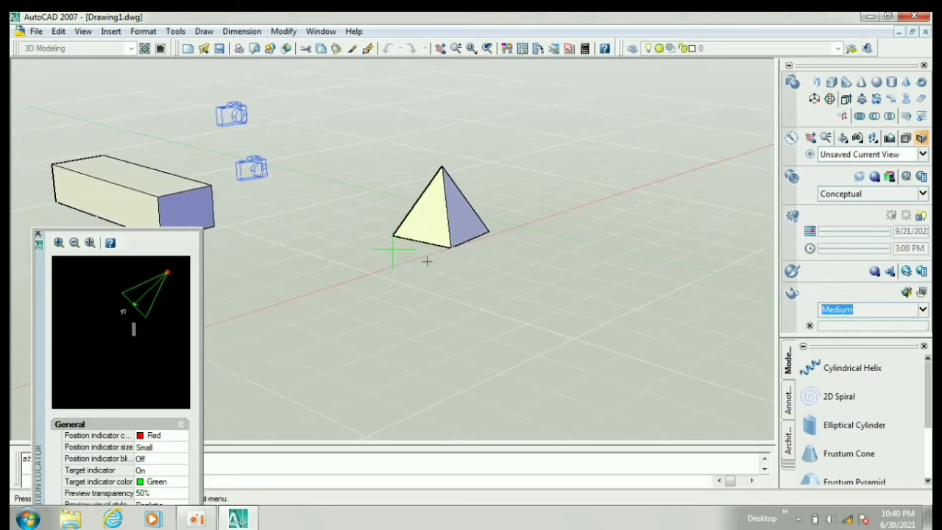
key("Left")
key("Right")
key("Right")
key("Right")
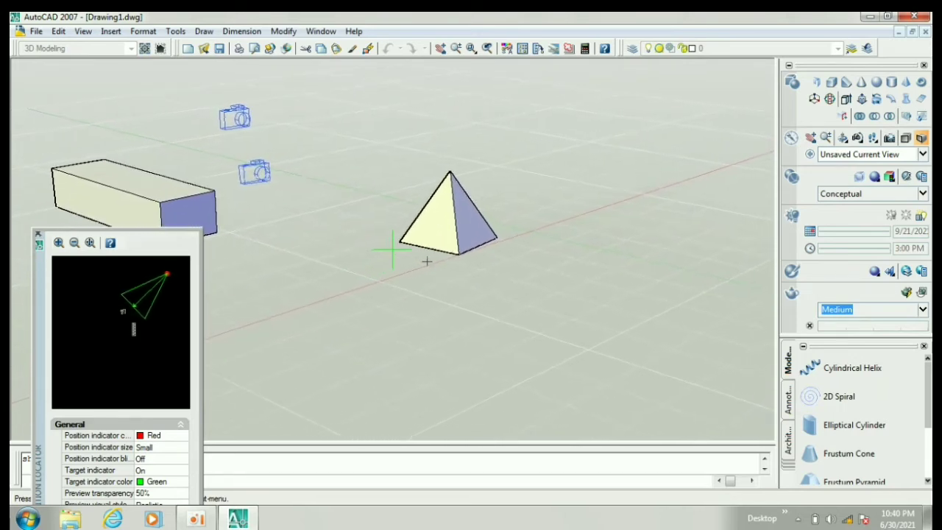
key("Right")
key("Right")
key("Right")
key("Right")
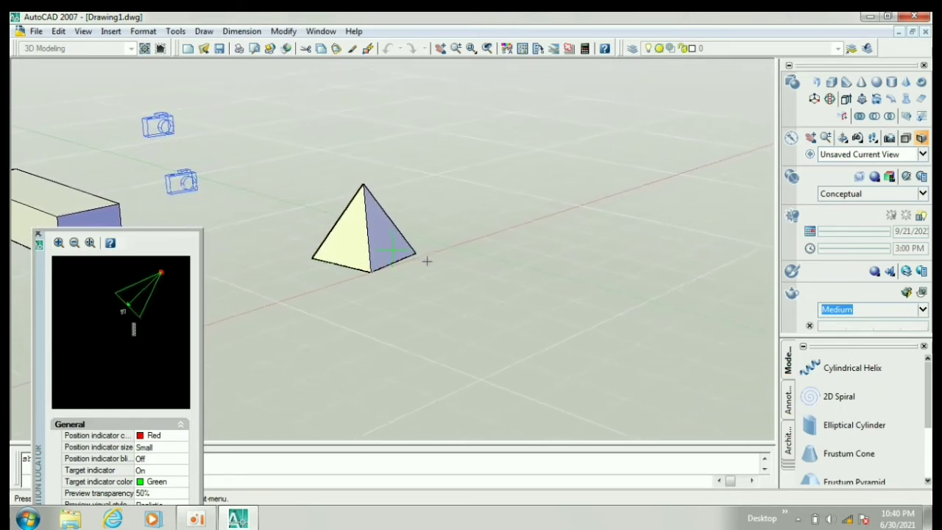
key("Left")
key("Left")
key("Left")
key("Left")
key("Left")
key("Up")
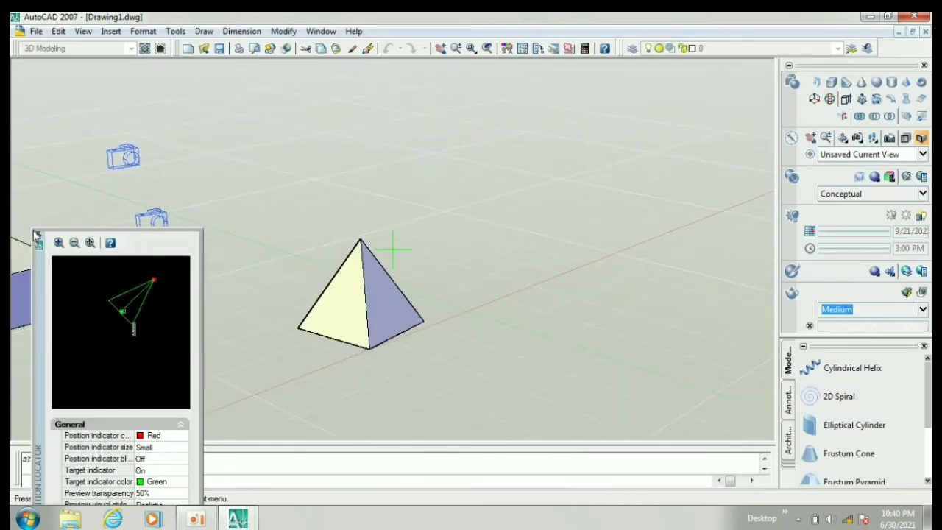
left_click(36, 234)
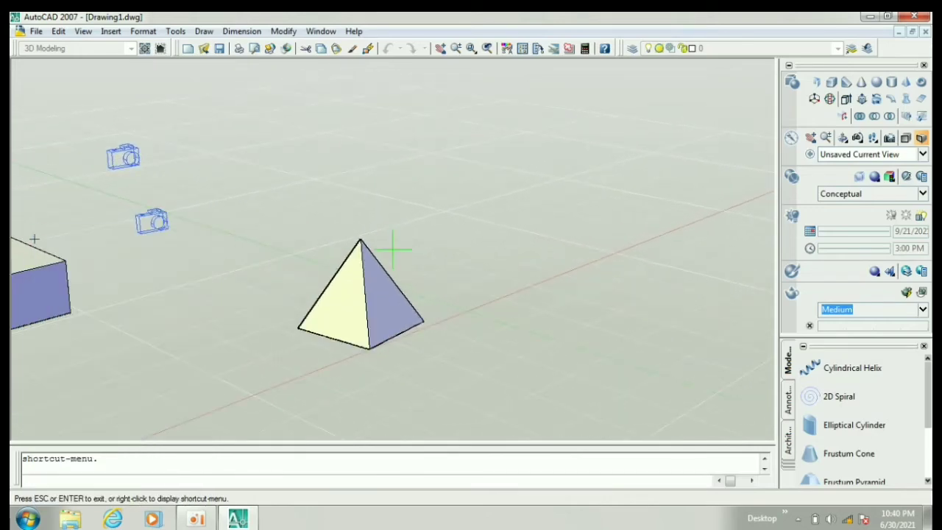
Step: Start Fly navigation and fly backward away from the pyramid
left_click(83, 31)
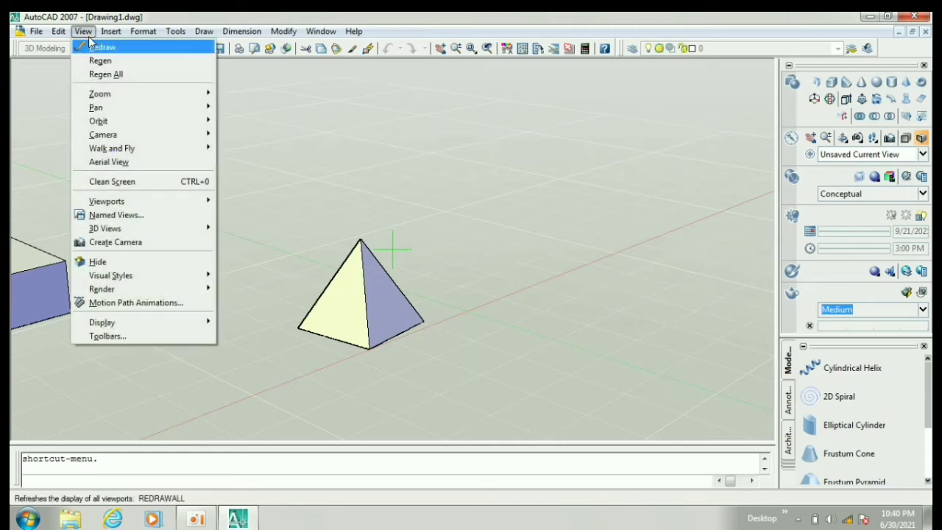
mouse_move(151, 150)
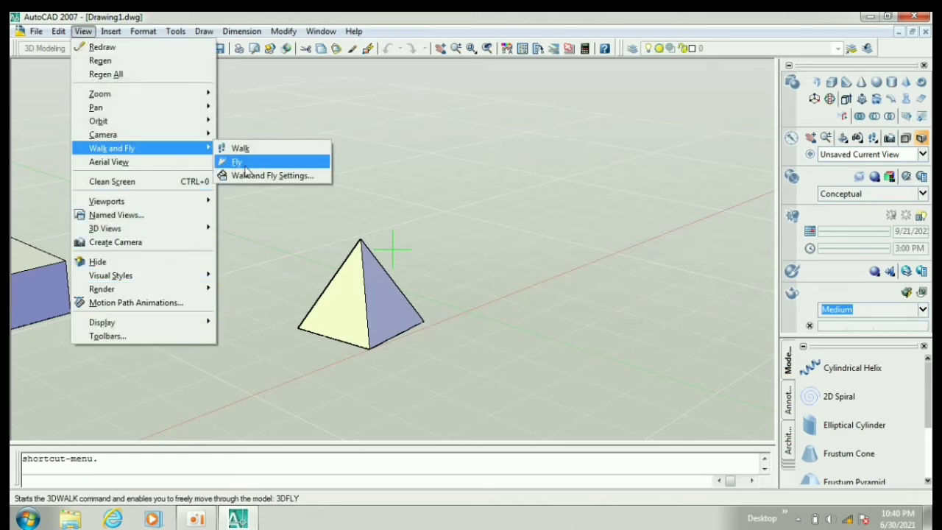
left_click(239, 160)
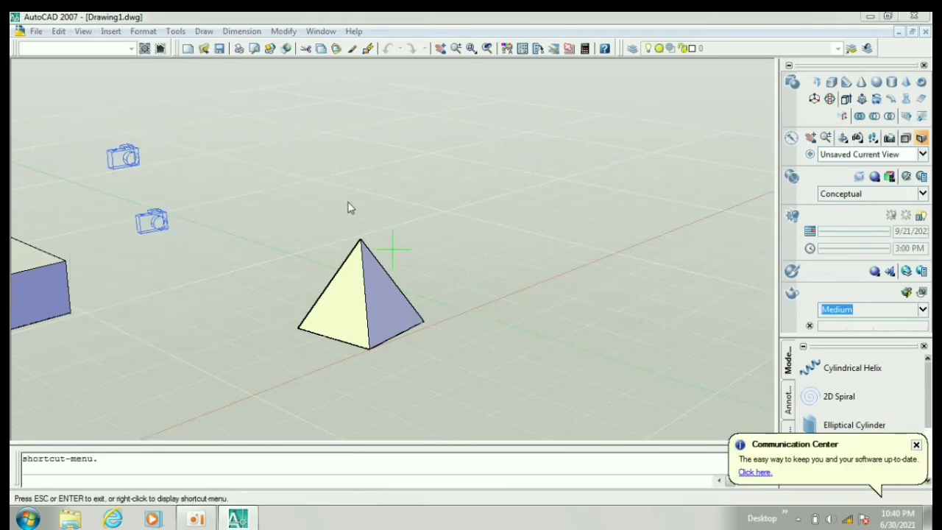
left_click(664, 388)
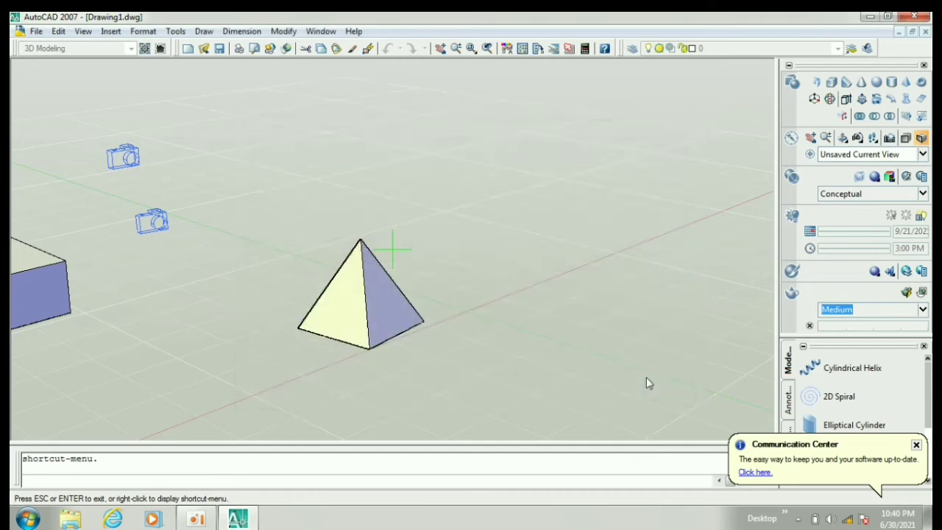
key("Down")
key("Down")
key("Down")
key("Down")
key("Down")
key("Down")
key("Down")
key("Down")
key("Down")
key("Down")
key("Down")
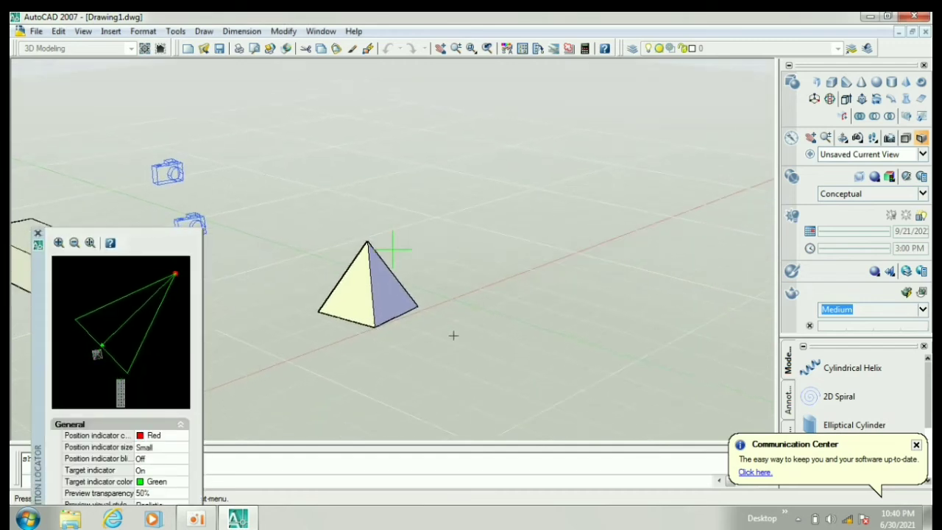
key("Down")
key("Down")
key("Down")
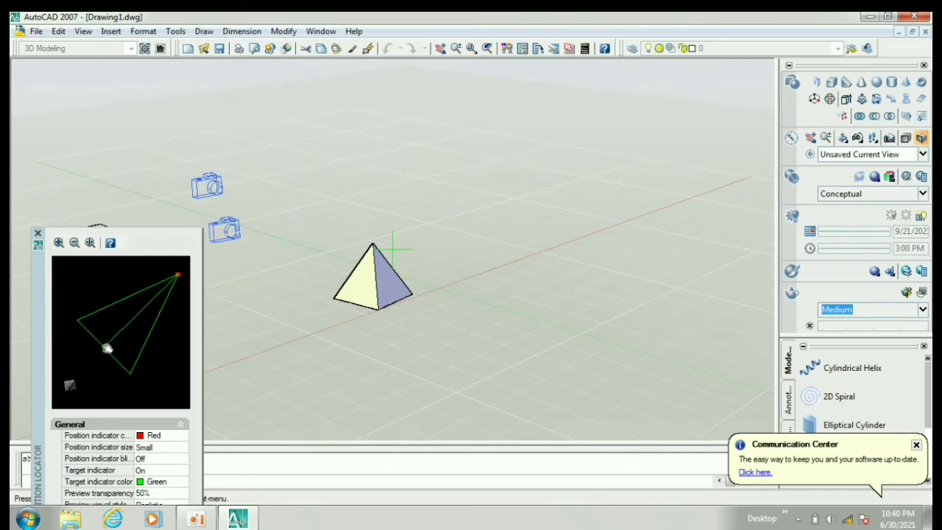
Step: Move the target indicator farther from the viewing position and adjust the position indicator in the Position Locator
left_click_drag(107, 348, 94, 370)
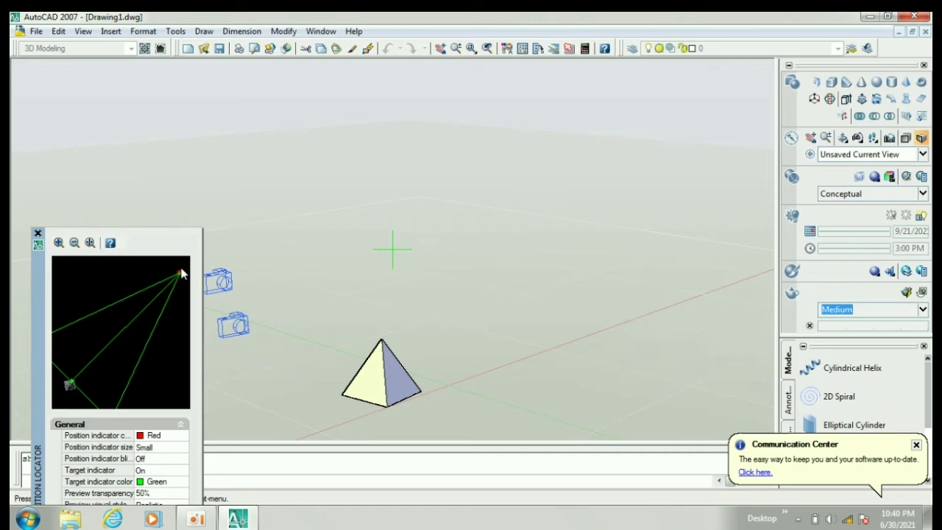
left_click_drag(178, 272, 166, 271)
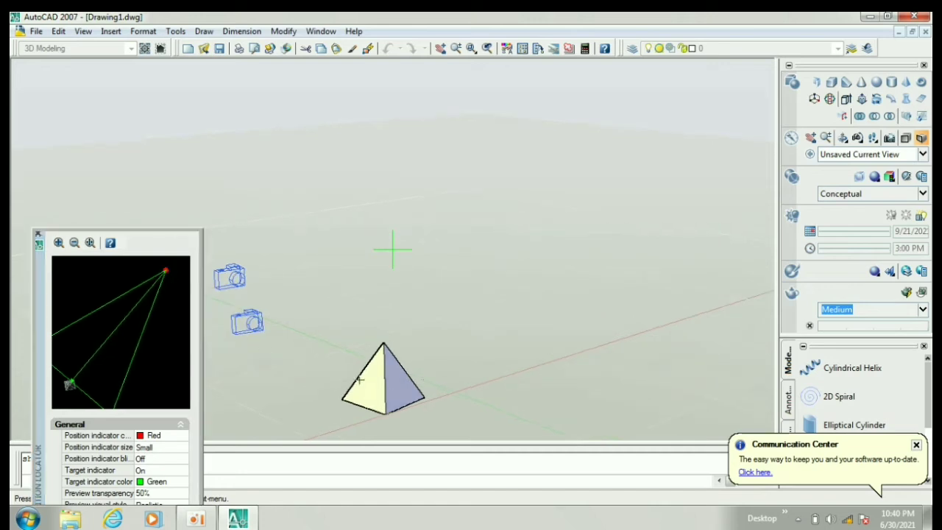
left_click_drag(166, 271, 163, 273)
Step: Fly forward toward the pyramid, sideways in both directions, and forward again to get closer
key("Up")
key("Up")
key("Up")
key("Up")
key("Up")
key("Up")
key("Up")
key("Up")
key("Left")
key("Left")
key("Left")
key("Left")
key("Left")
key("Right")
key("Right")
key("Right")
key("Right")
key("Up")
key("Up")
key("Up")
key("Up")
key("Up")
key("Up")
key("Up")
key("Up")
key("Up")
key("Up")
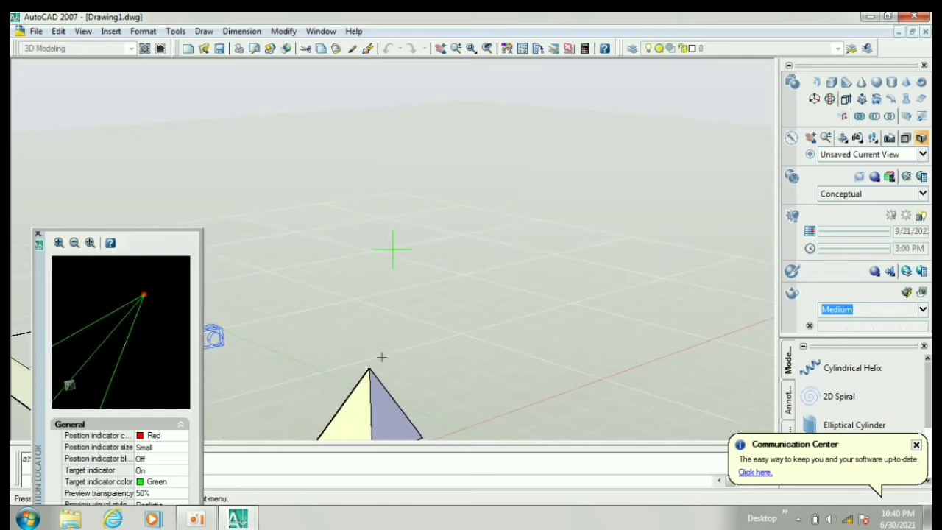
Step: Fly to the left and slightly backward until the box and both cameras come into view beside the pyramid
key("Left")
key("Left")
key("Left")
key("Left")
key("Down")
key("Down")
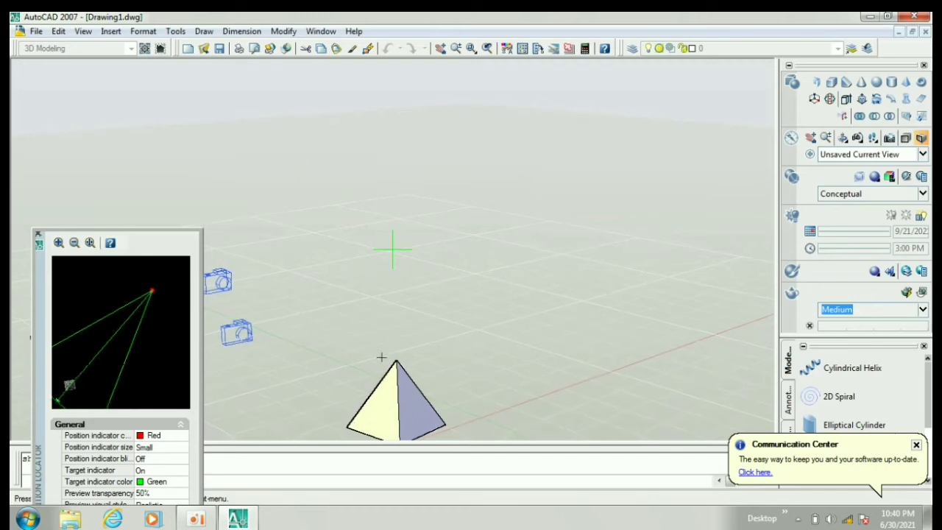
key("Left")
key("Left")
key("Left")
key("Left")
key("Left")
key("Left")
key("Left")
key("Left")
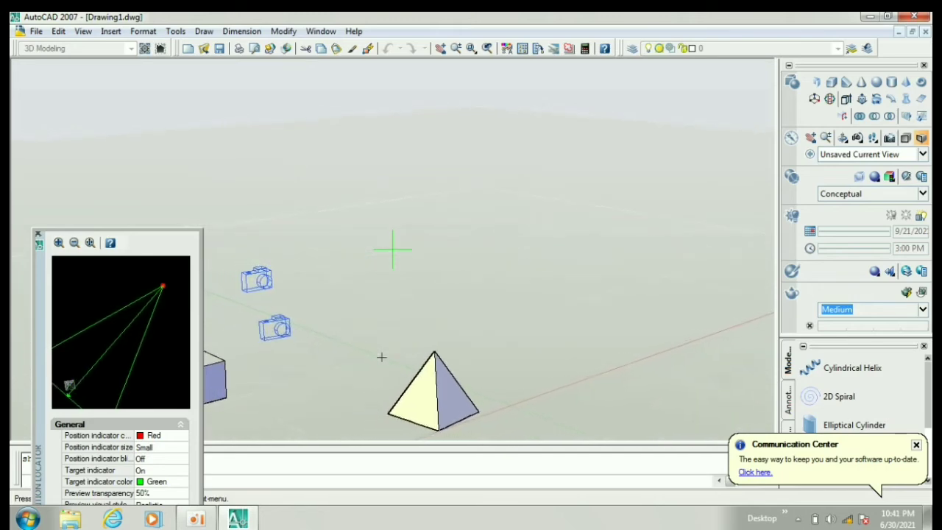
key("Left")
key("Left")
key("Left")
key("Left")
key("Left")
key("Left")
key("Left")
key("Left")
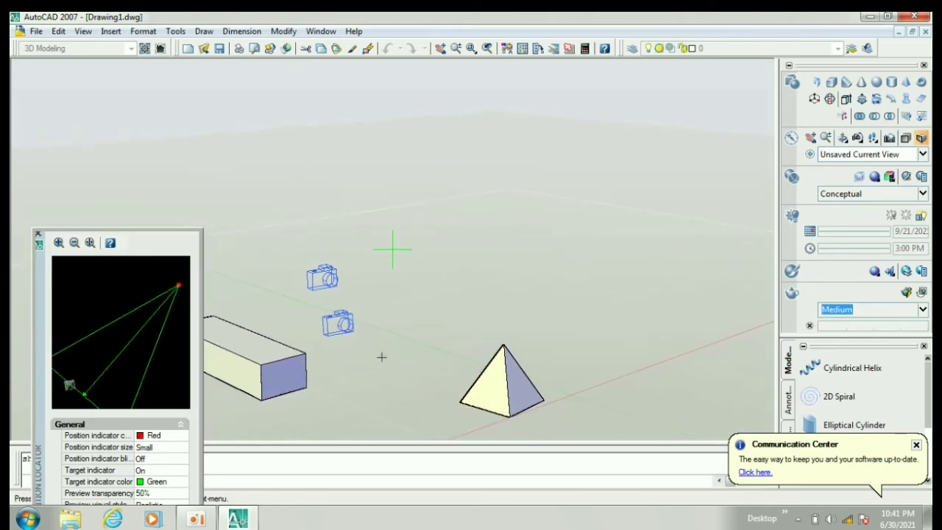
Step: Fly backward until the box, cameras and pyramid appear smaller, and exit Fly navigation
key("Down")
key("Down")
key("Down")
key("Down")
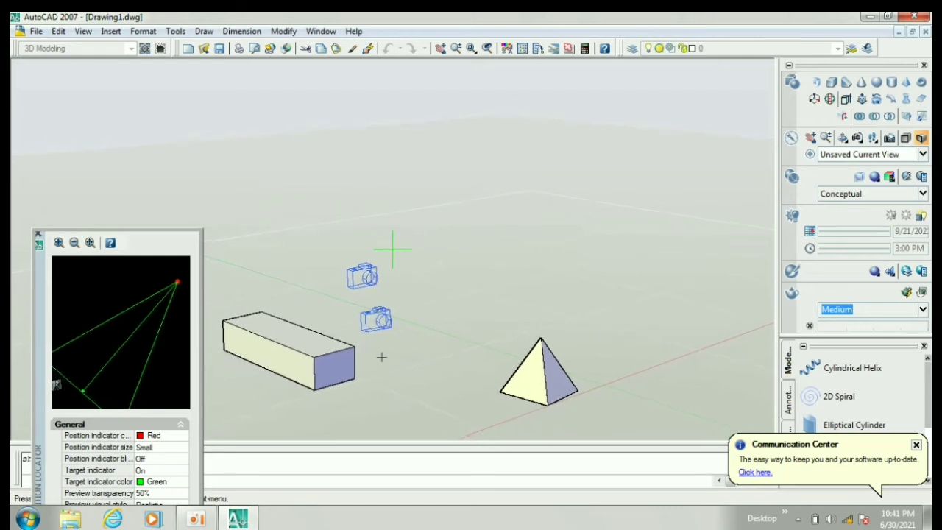
key("Down")
key("Down")
key("Down")
key("Down")
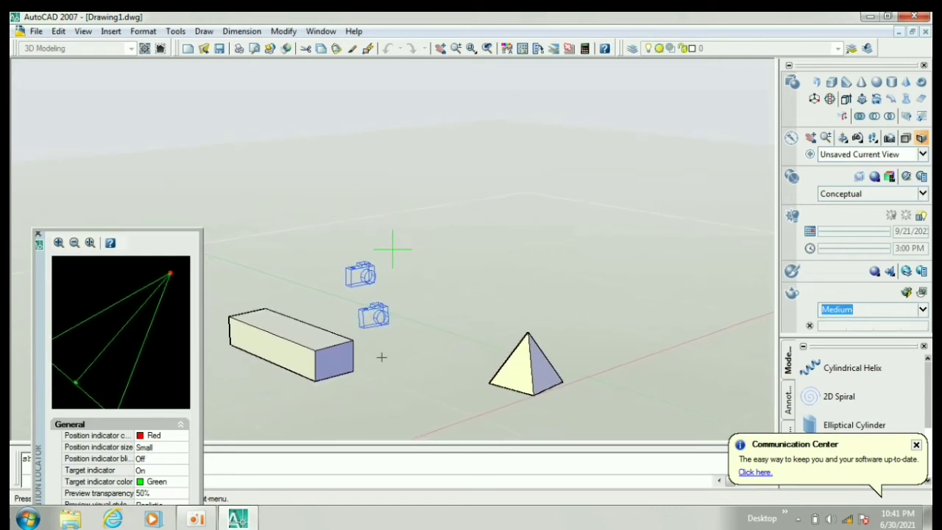
key("Down")
key("Down")
key("Escape")
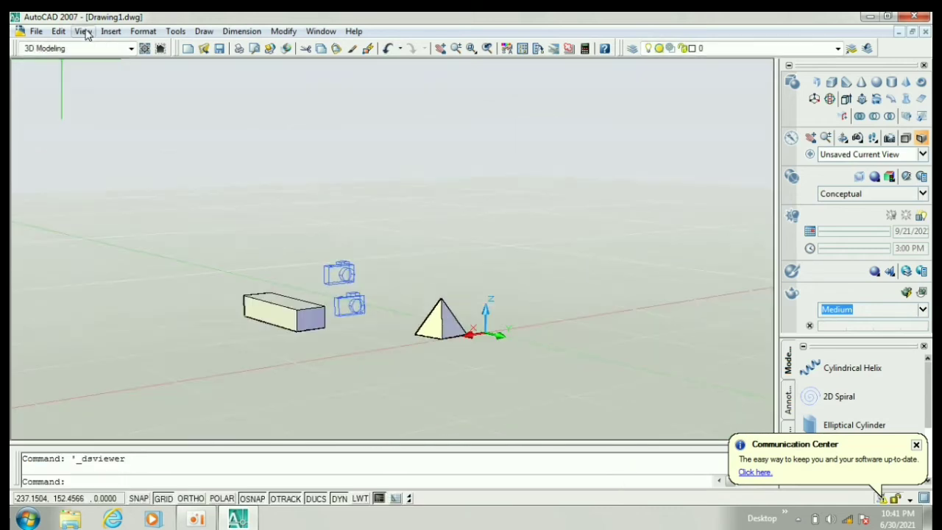
Step: Turn on Clean Screen mode and dismiss the Communication Center notification
left_click(83, 31)
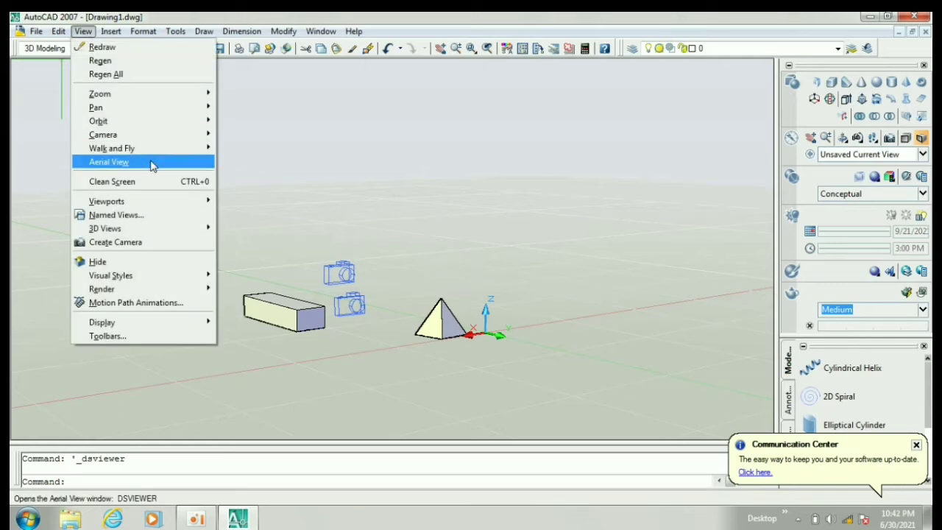
left_click(111, 181)
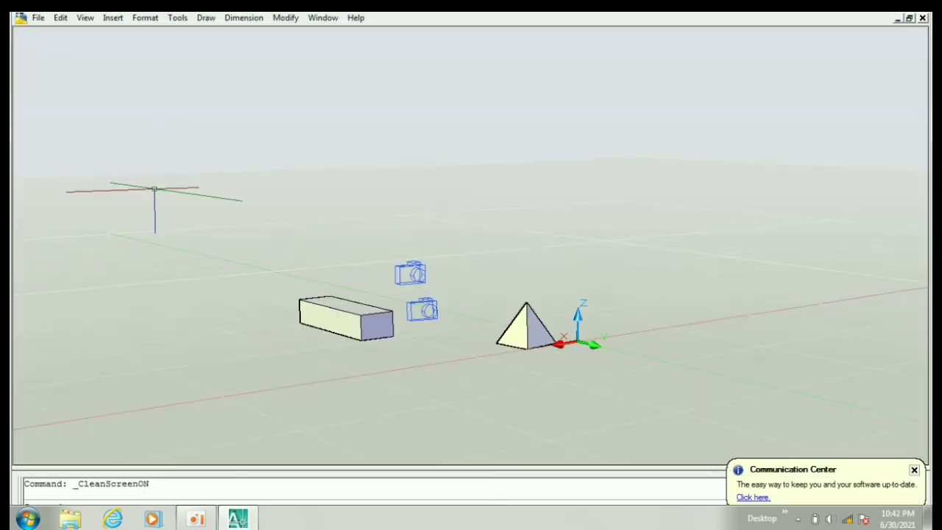
left_click(915, 470)
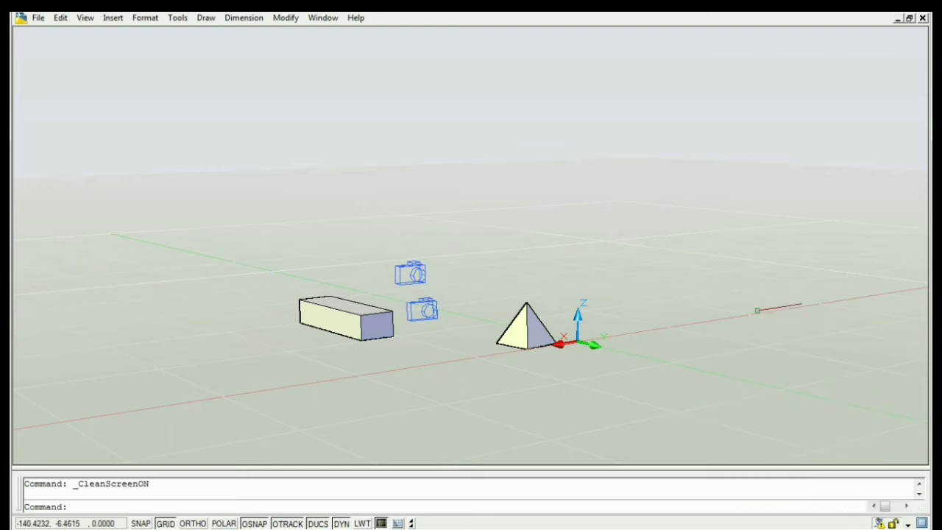
Step: Zoom, pan and orbit around the pyramid and box to inspect them in Clean Screen mode
scroll(471, 364, "up", 6)
scroll(466, 366, "down", 3)
middle_click_drag(471, 390, 493, 346)
scroll(348, 346, "up", 4)
scroll(350, 345, "down", 2)
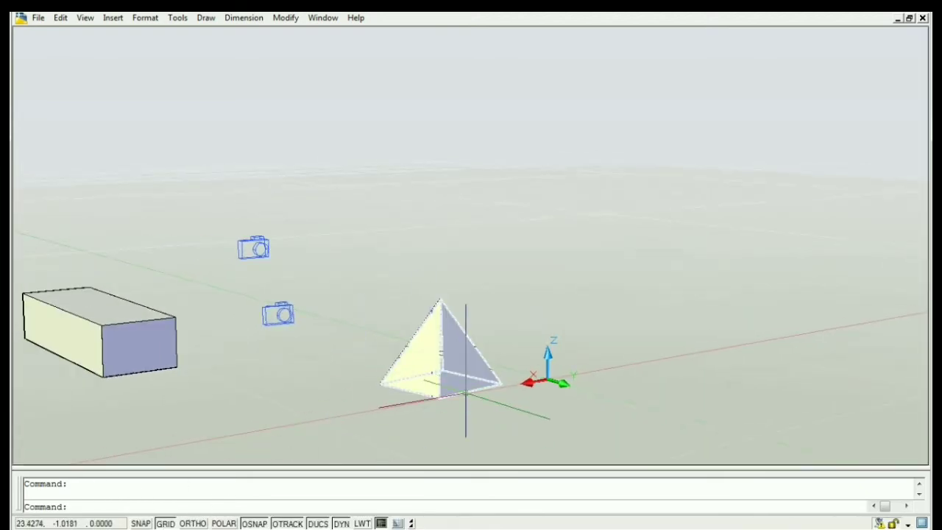
scroll(464, 374, "up", 5)
middle_click_drag(425, 378, 511, 207)
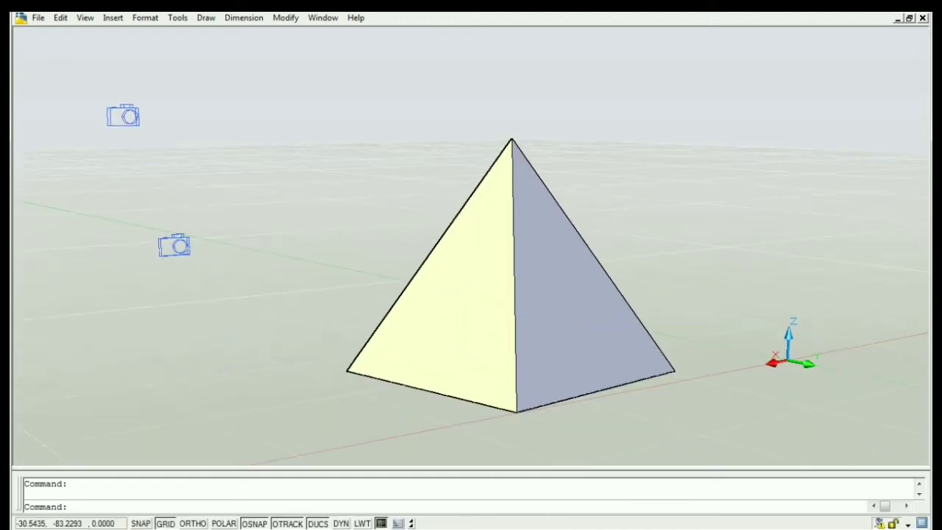
middle_click_drag(553, 260, 463, 269)
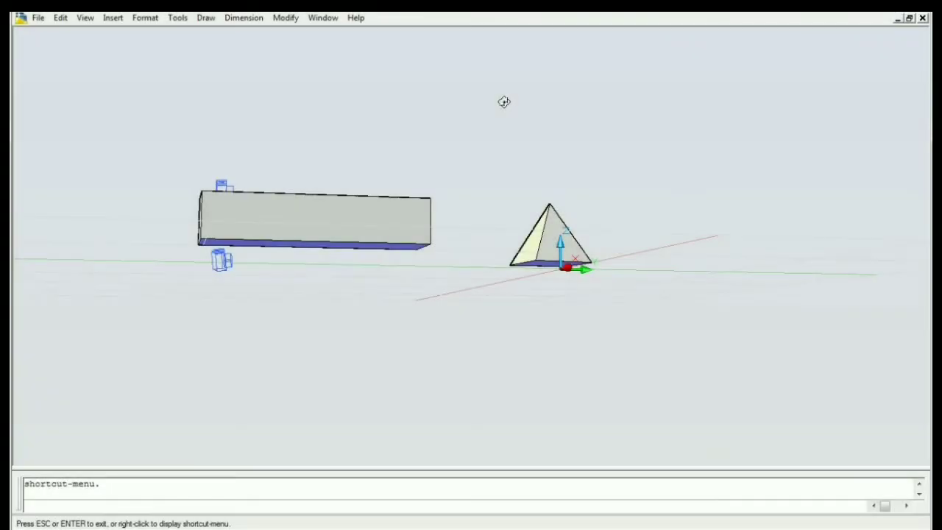
Step: Turn off Clean Screen mode
left_click(92, 22)
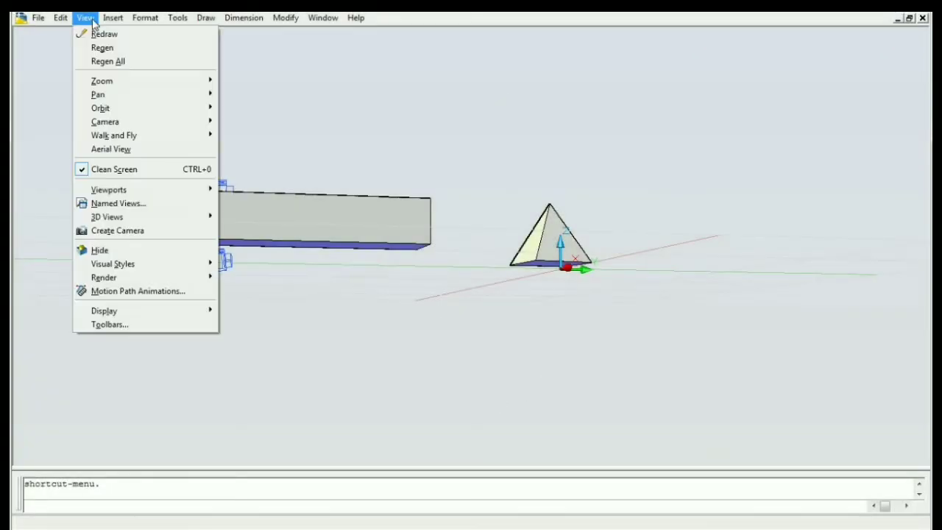
left_click(162, 170)
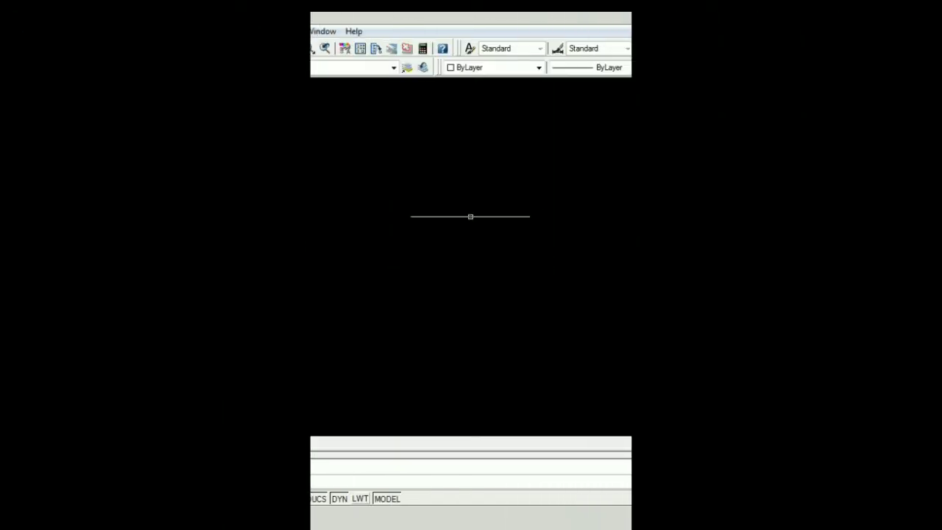
left_click(83, 31)
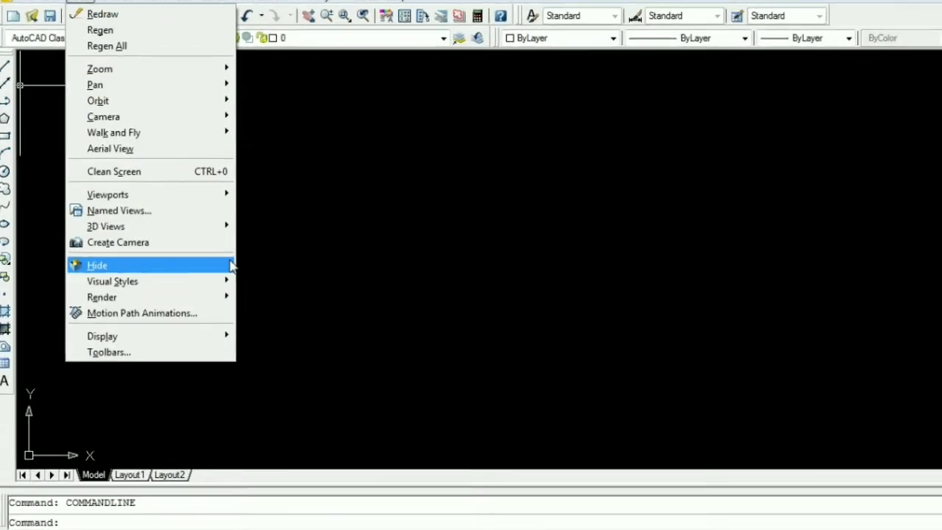
mouse_move(210, 200)
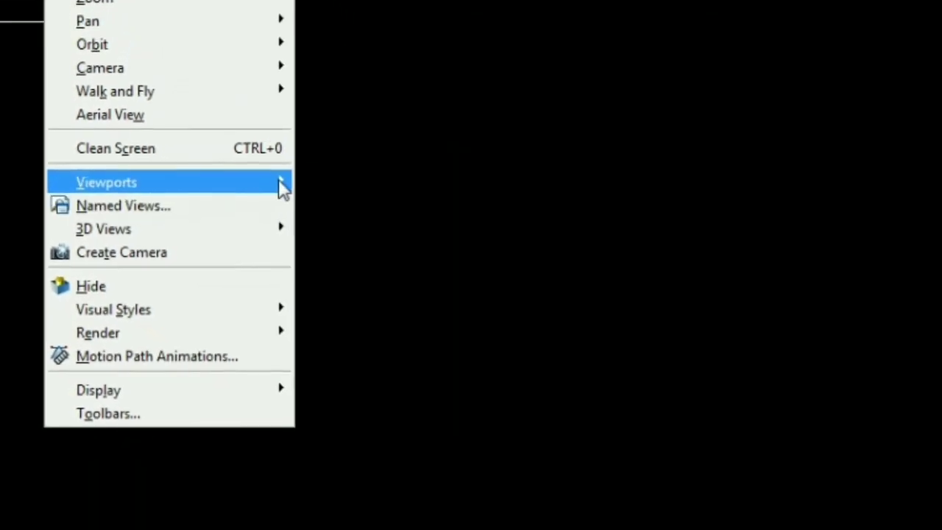
left_click(493, 171)
left_click(657, 151)
left_click(492, 282)
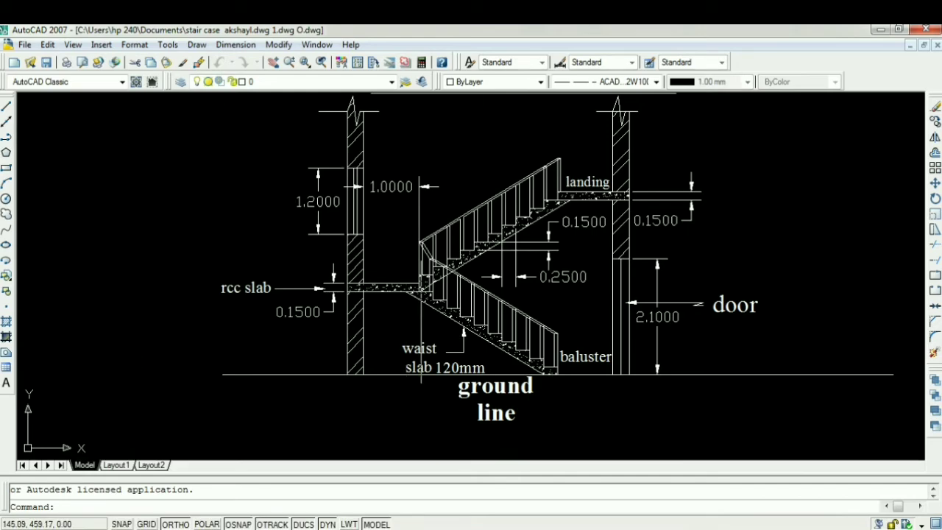
Step: Zoom and pan around the dog legged staircase drawing to examine its section and plan at different sizes
scroll(435, 277, "down", 3)
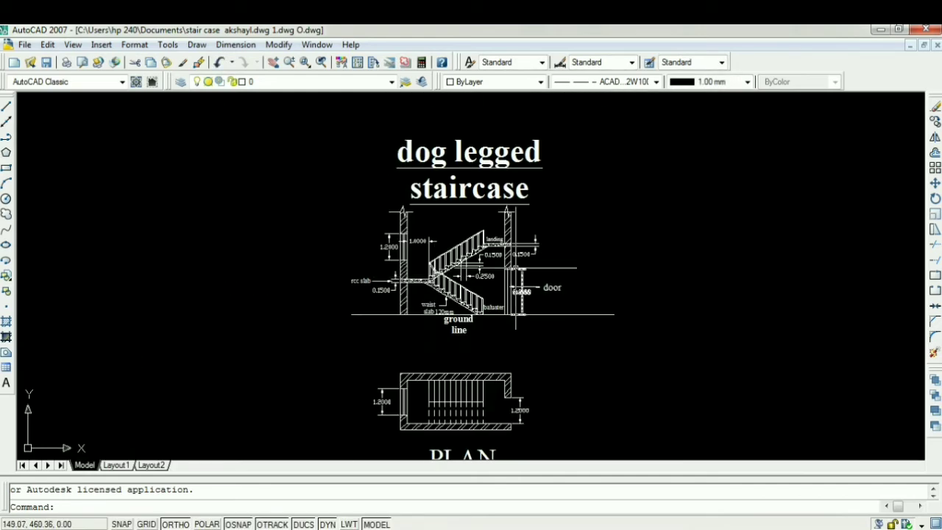
scroll(599, 326, "down", 6)
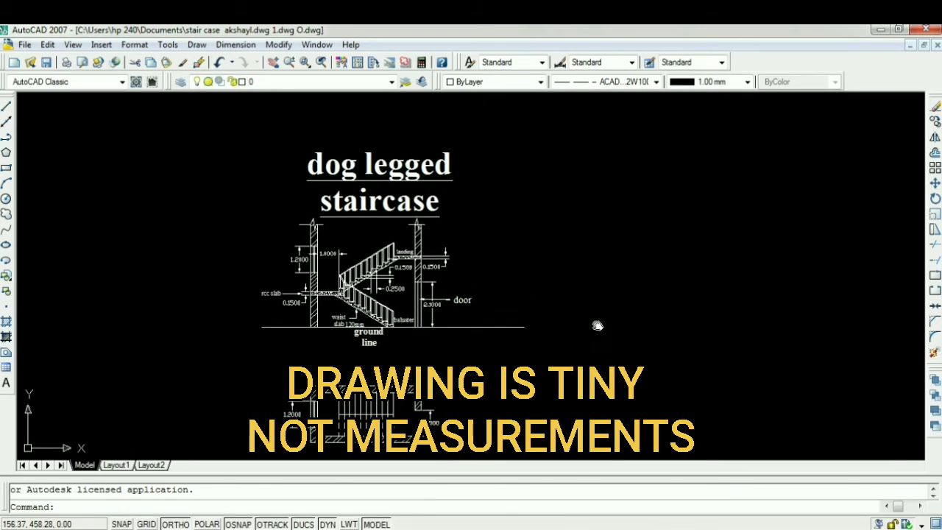
scroll(597, 322, "up", 2)
mouse_move(604, 328)
middle_mouse_down()
mouse_move(511, 314)
mouse_move(467, 356)
middle_mouse_up()
scroll(306, 250, "down", 1)
scroll(306, 250, "up", 4)
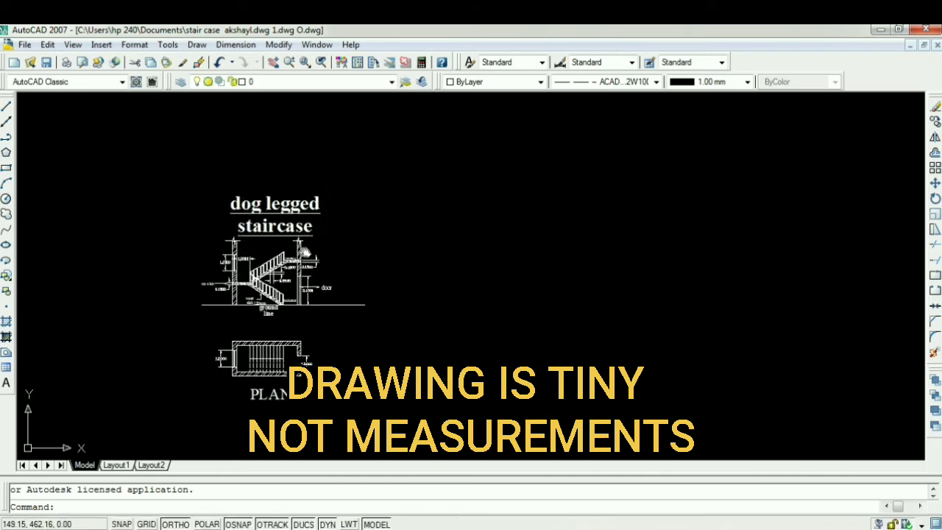
scroll(305, 250, "down", 2)
scroll(406, 294, "up", 2)
scroll(401, 293, "down", 2)
scroll(343, 288, "up", 4)
middle_click_drag(343, 288, 326, 301)
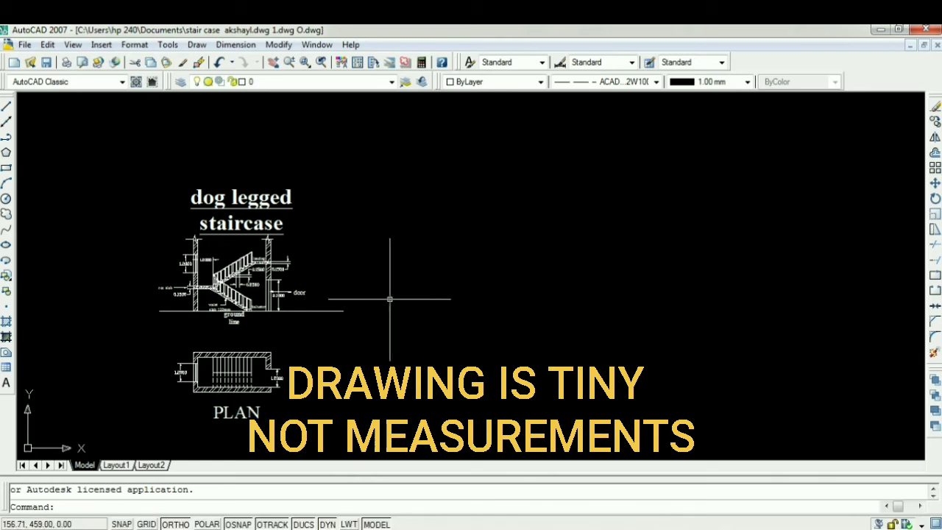
scroll(66, 114, "down", 2)
scroll(147, 184, "up", 1)
scroll(187, 247, "down", 2)
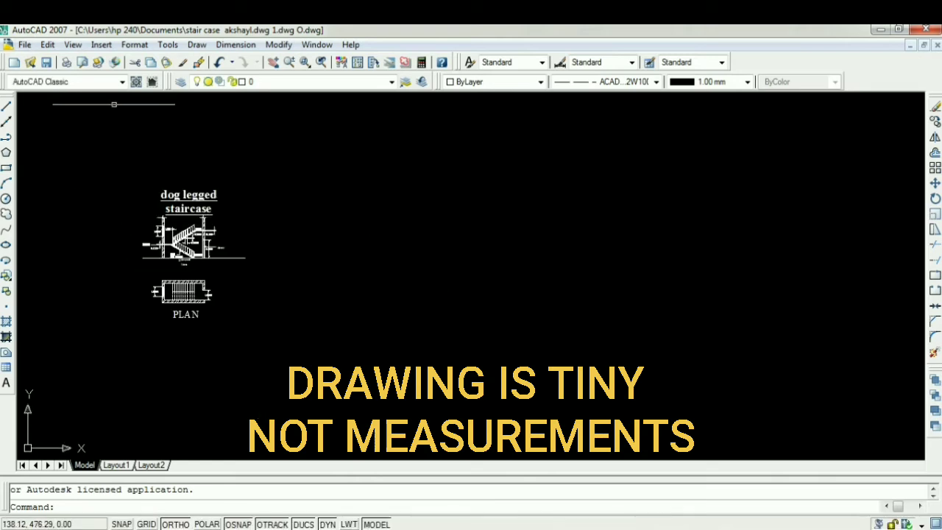
Step: Split the staircase drawing's model space into two side-by-side vertical viewports
left_click(82, 45)
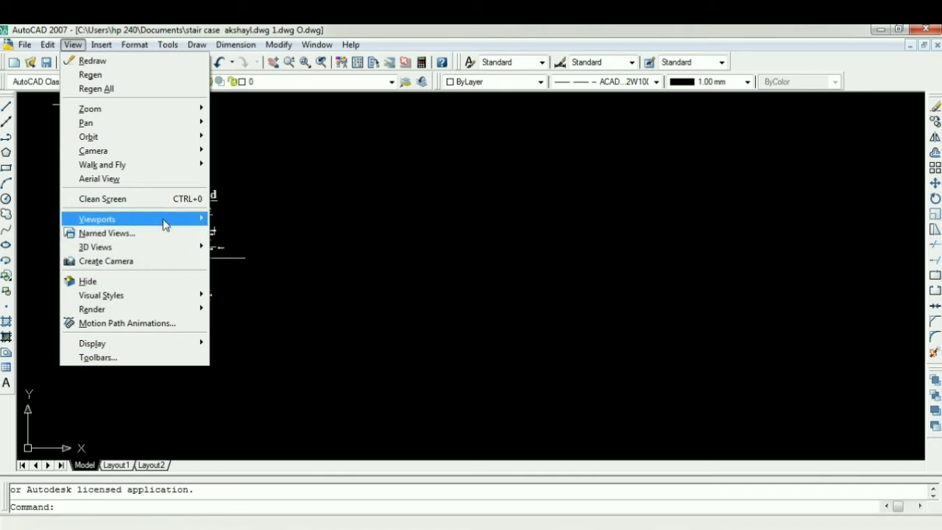
mouse_move(166, 220)
left_click(259, 270)
left_click(298, 314)
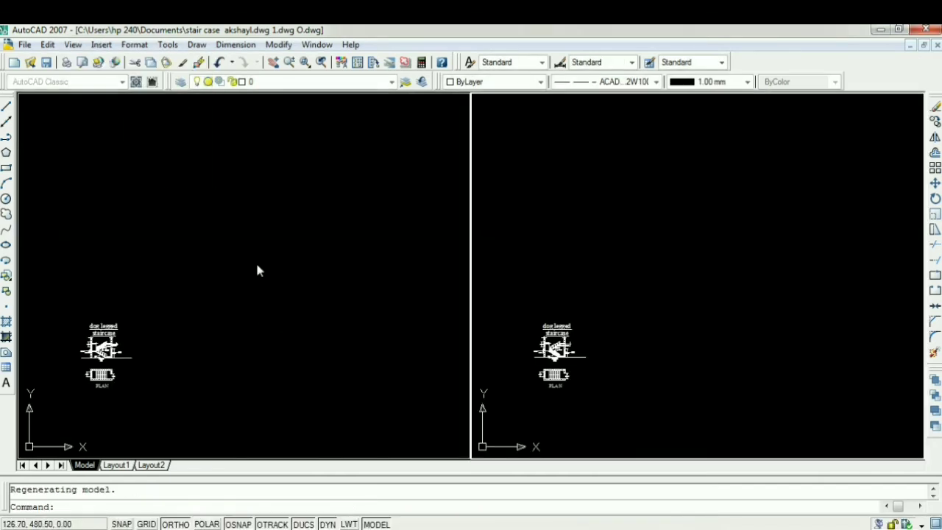
Step: Enlarge and centre the staircase section in the right viewport to inspect its labels and dimensions
mouse_move(133, 347)
middle_mouse_down()
mouse_move(273, 270)
mouse_move(249, 331)
middle_mouse_up()
scroll(661, 316, "up", 10)
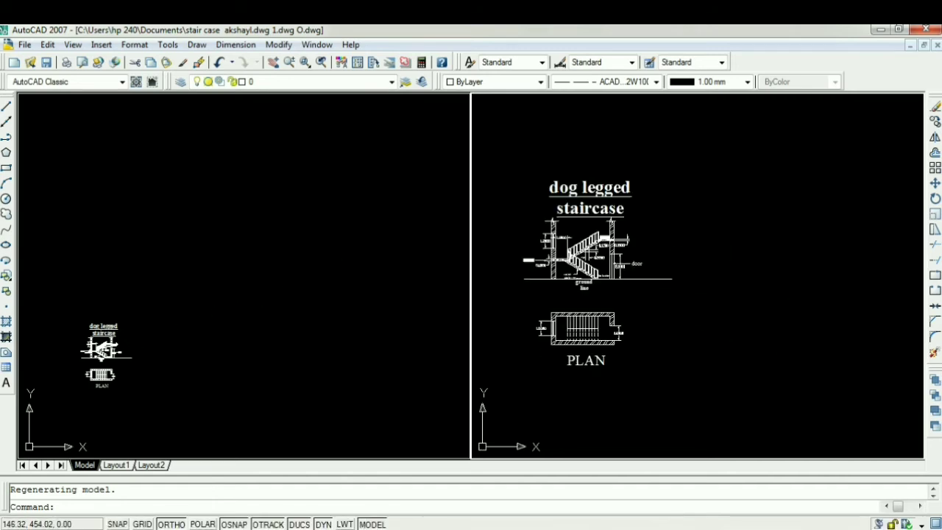
scroll(473, 354, "down", 3)
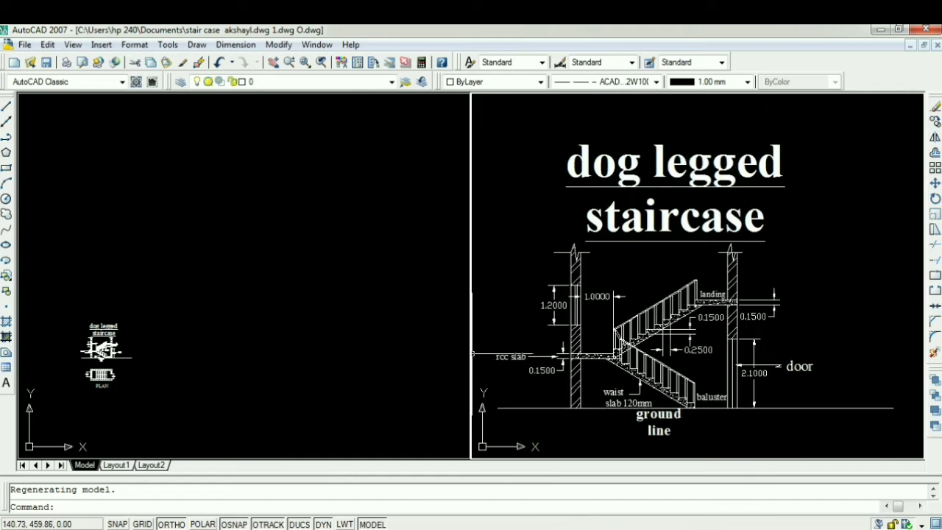
middle_click_drag(118, 354, 130, 358)
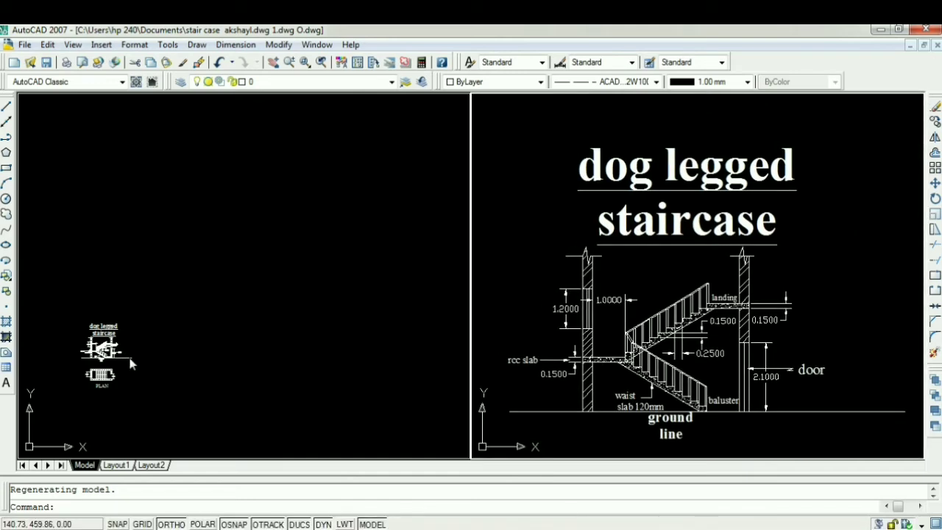
scroll(130, 362, "up", 4)
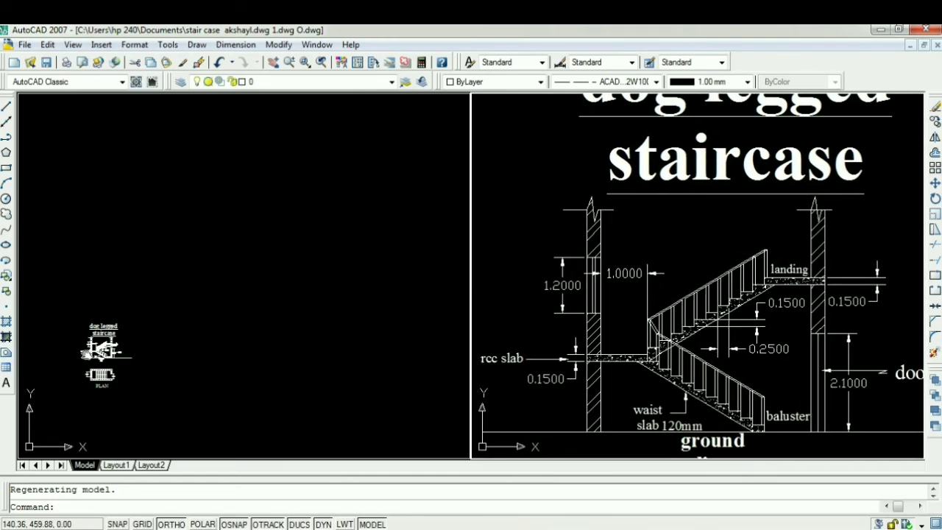
middle_click_drag(86, 354, 95, 354)
scroll(85, 354, "down", 4)
scroll(85, 354, "up", 3)
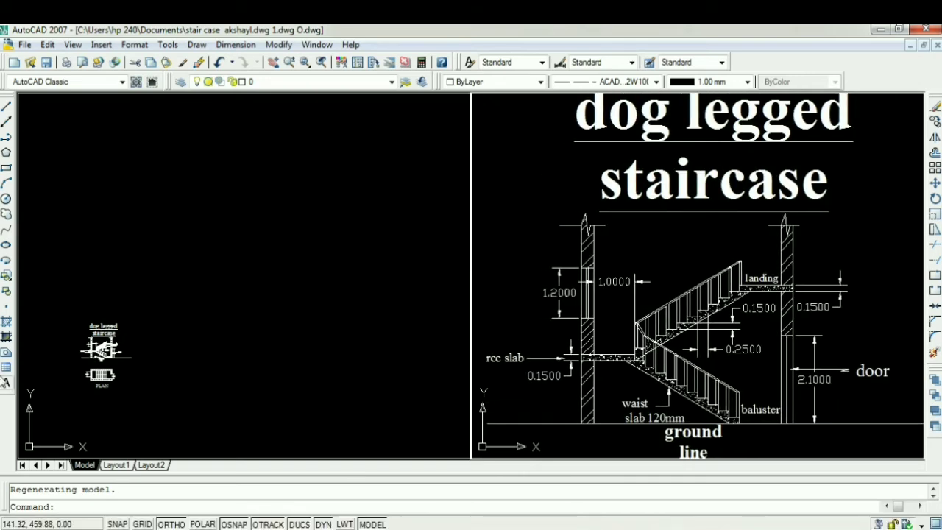
Step: Activate the left viewport and enlarge the staircase plan in it to view beside the section
left_click(154, 328)
scroll(130, 331, "up", 5)
mouse_move(121, 336)
middle_mouse_down()
mouse_move(172, 313)
mouse_move(346, 189)
mouse_move(319, 228)
middle_mouse_up()
scroll(310, 250, "down", 2)
scroll(241, 334, "up", 6)
scroll(242, 335, "up", 3)
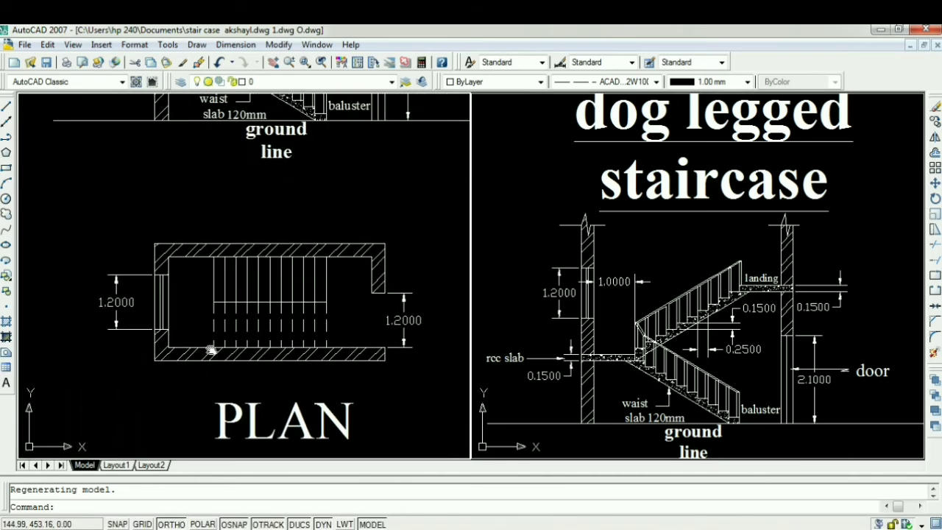
middle_click_drag(203, 346, 143, 330)
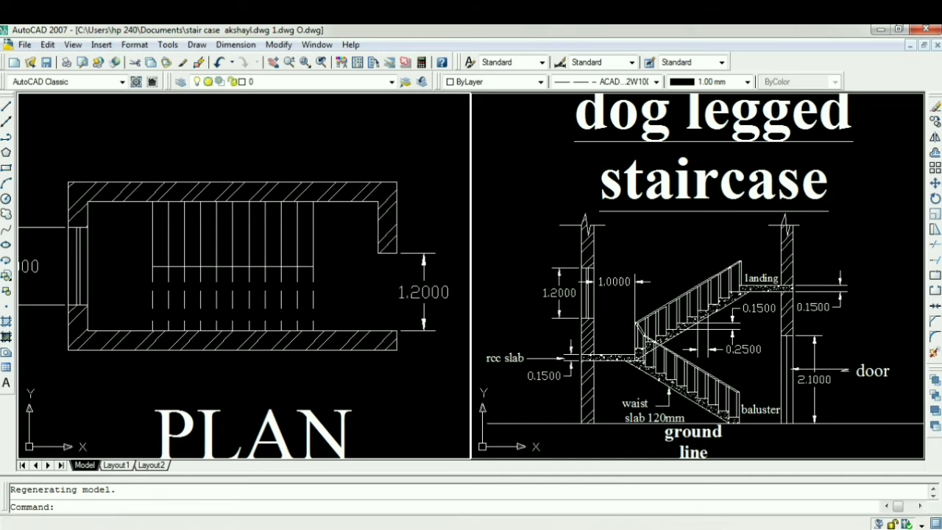
scroll(148, 329, "down", 2)
scroll(199, 297, "up", 2)
mouse_move(199, 297)
middle_mouse_down()
mouse_move(240, 293)
mouse_move(247, 266)
middle_mouse_up()
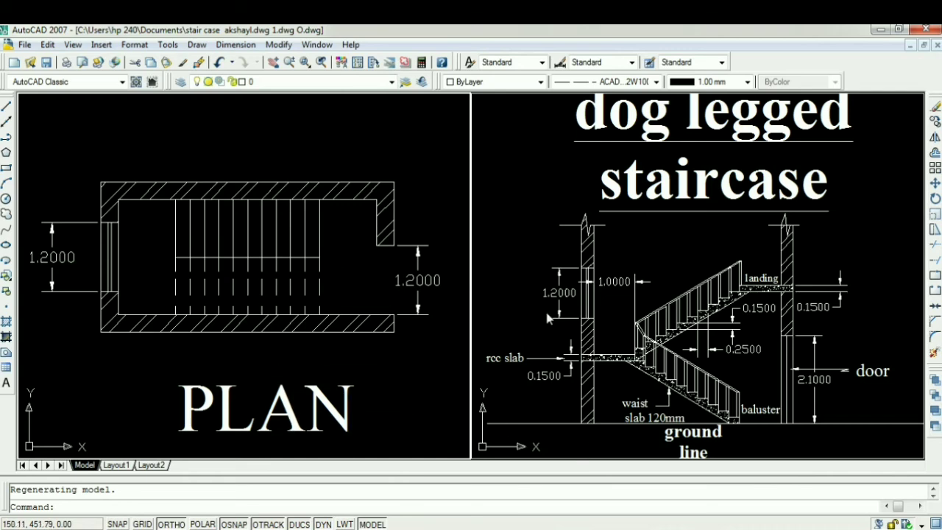
Step: Undo the two-viewport split of the staircase drawing
key("ctrl+z")
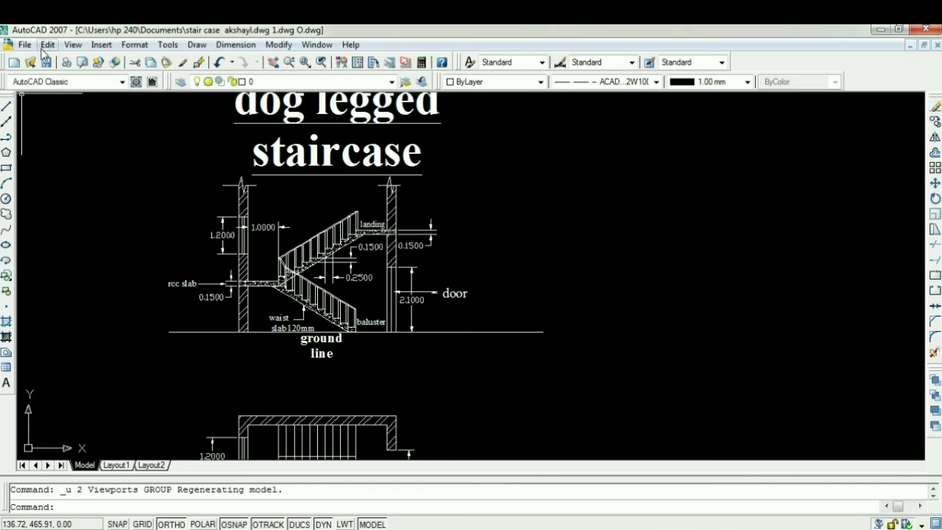
left_click(66, 45)
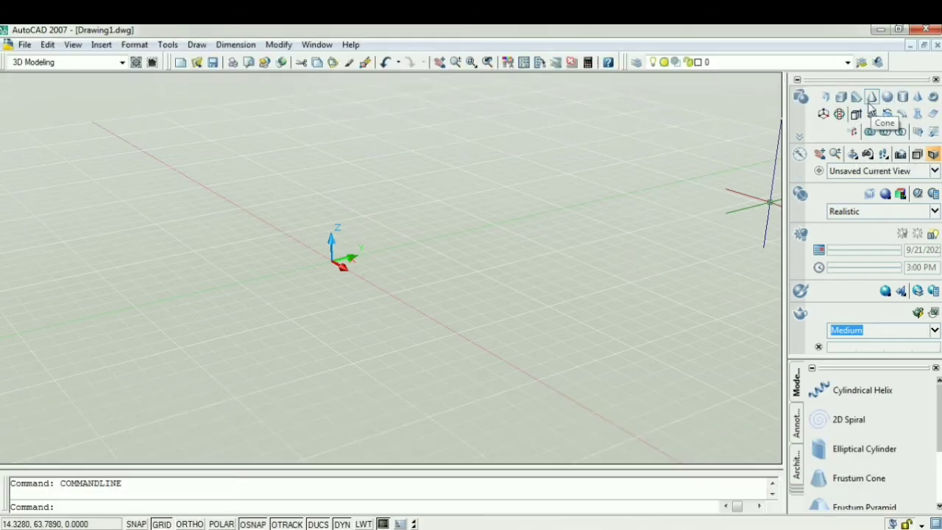
Step: Create a solid cylinder near the origin in the 3D Modeling drawing with a freehand base radius and a height of 20
left_click(912, 98)
left_click(360, 318)
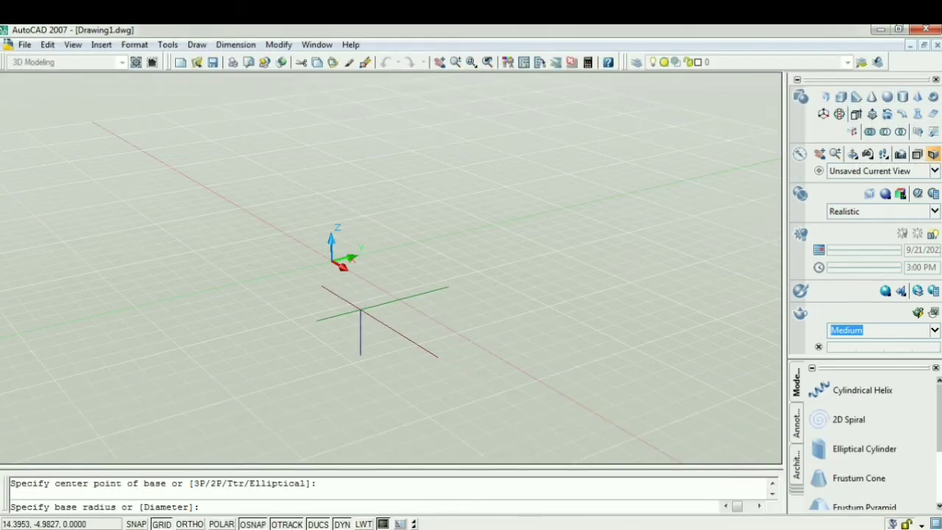
left_click(398, 355)
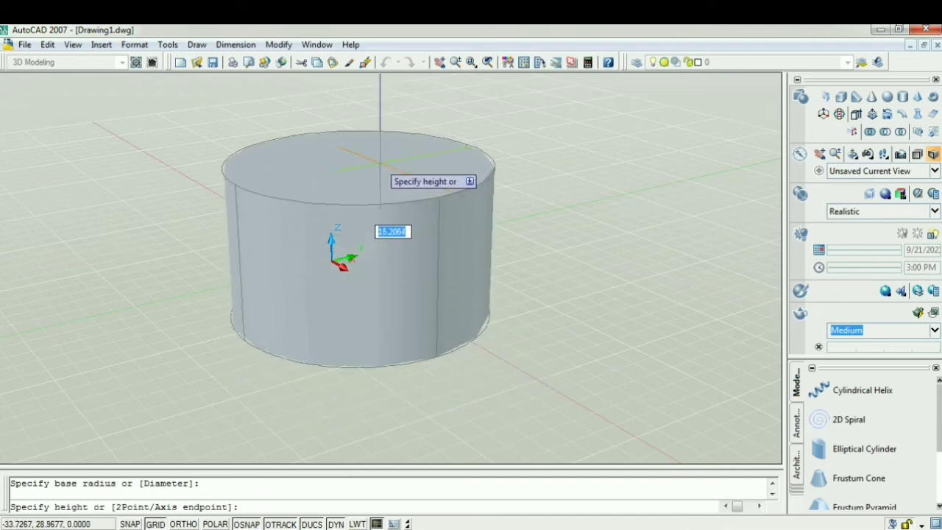
type("2")
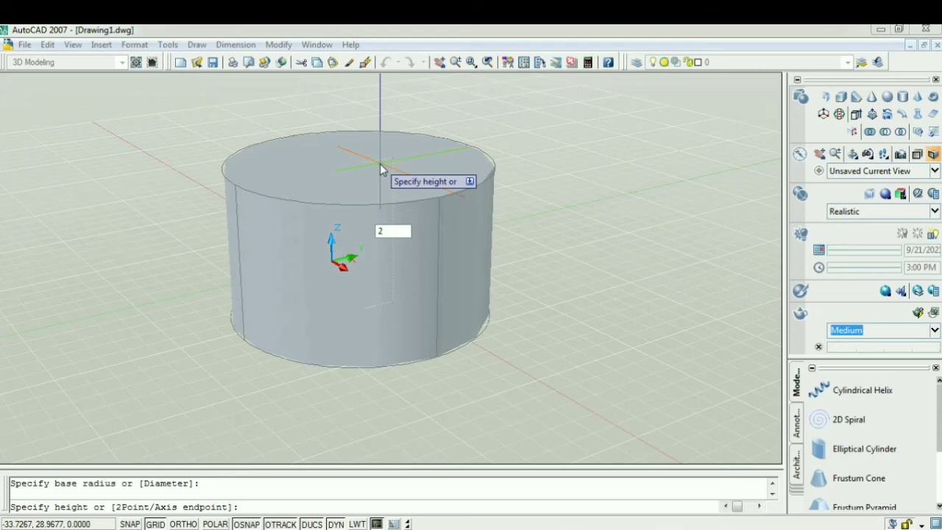
type("0")
key("Return")
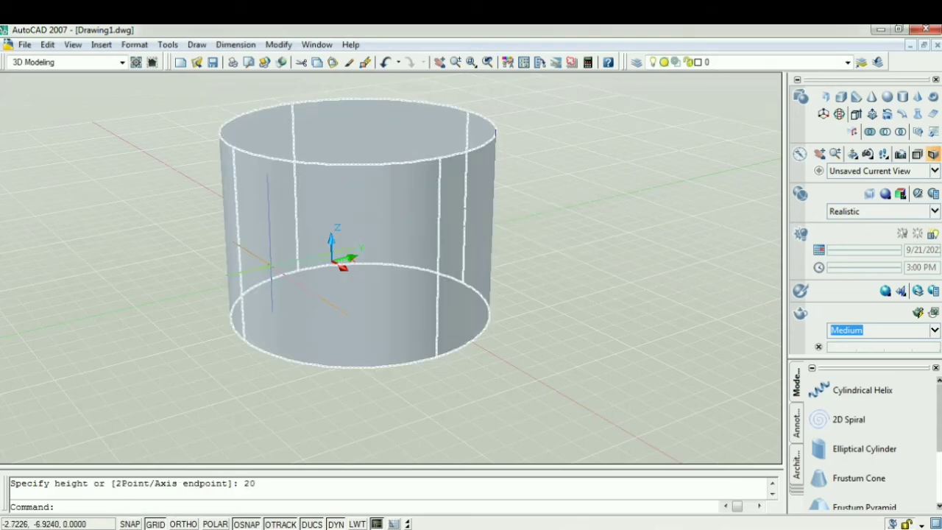
Step: Show the cylinder in the Top view, followed by the Northwest Isometric view
middle_click_drag(617, 361, 680, 391)
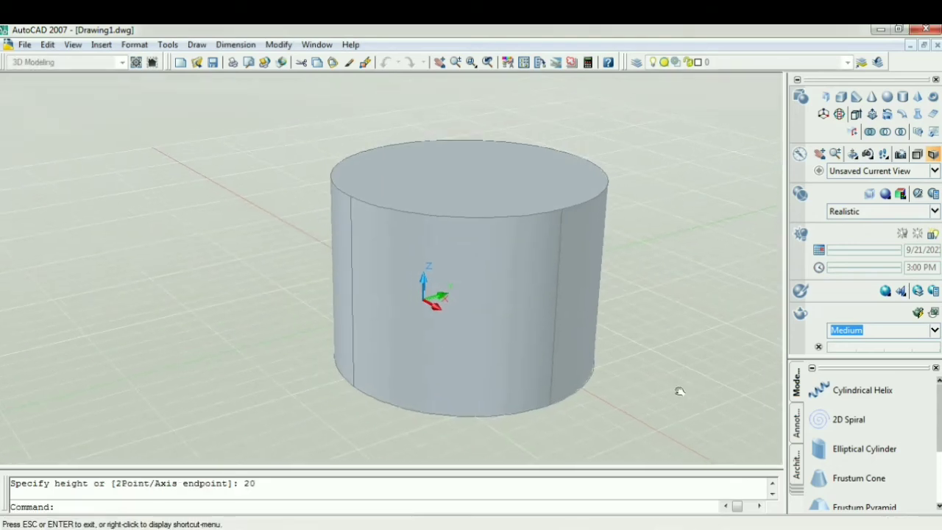
left_click(73, 45)
mouse_move(110, 248)
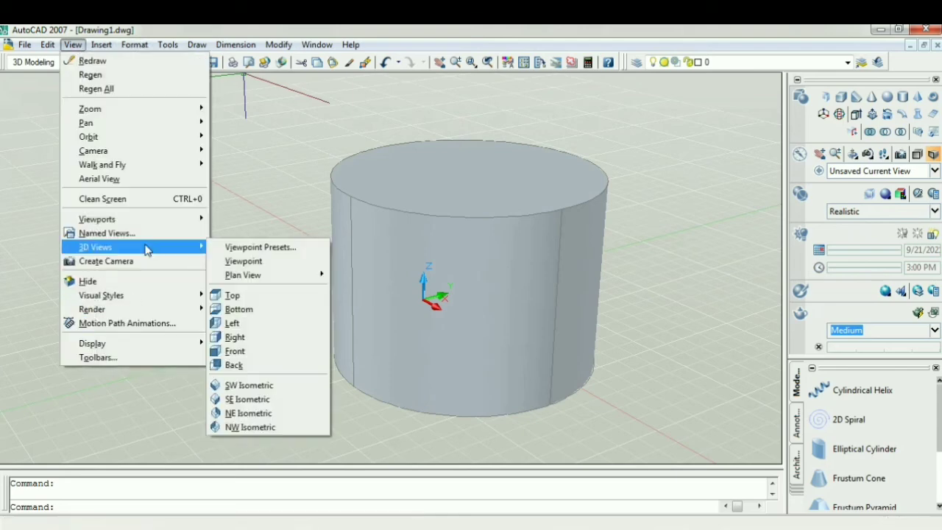
left_click(241, 296)
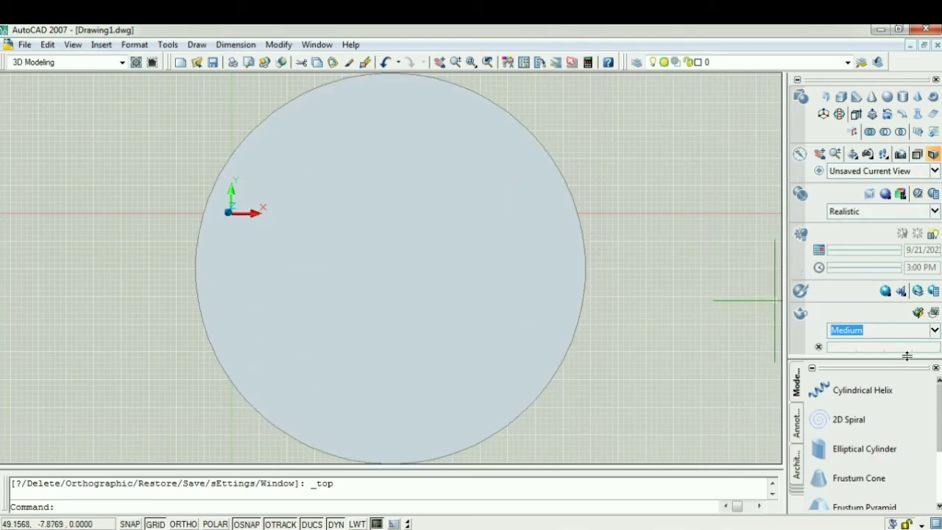
left_click(892, 172)
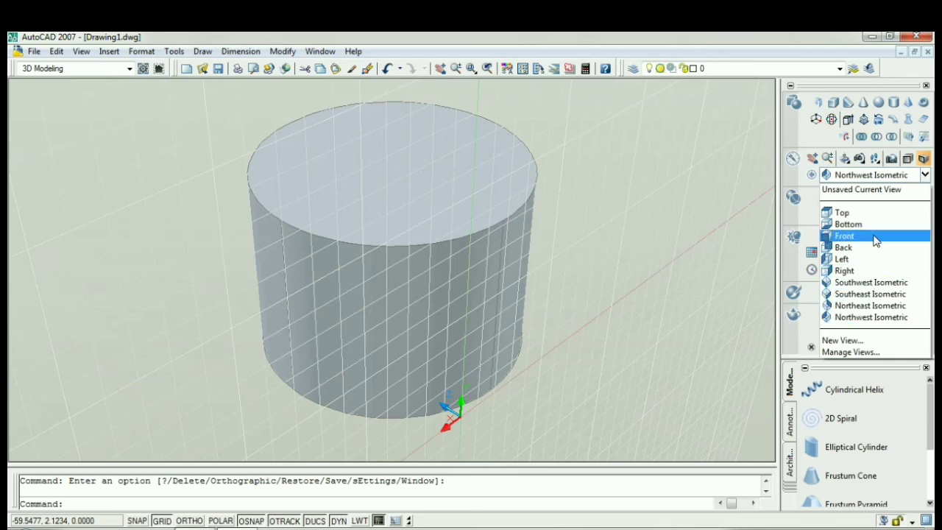
Step: Open the New View settings, examine the UCS options, and close them without saving a view
left_click(876, 342)
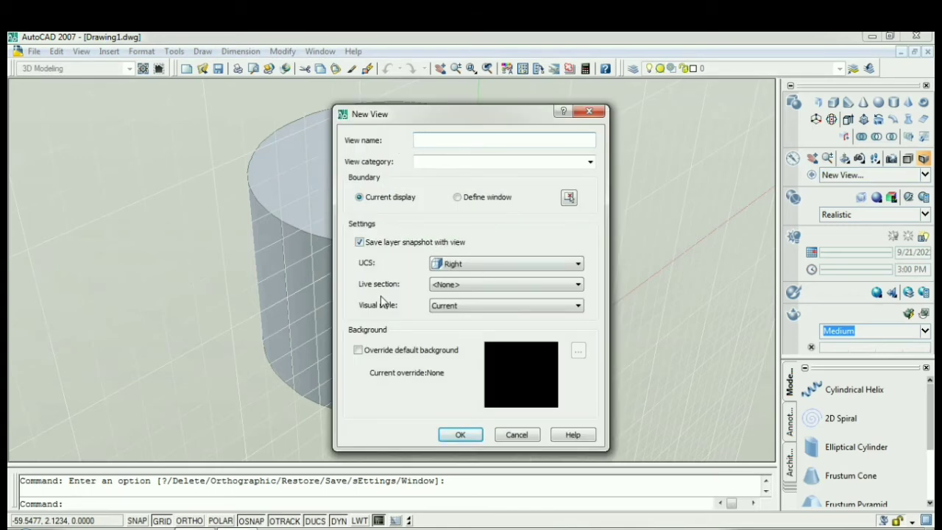
left_click(463, 264)
left_click(465, 265)
left_click(466, 264)
left_click(468, 263)
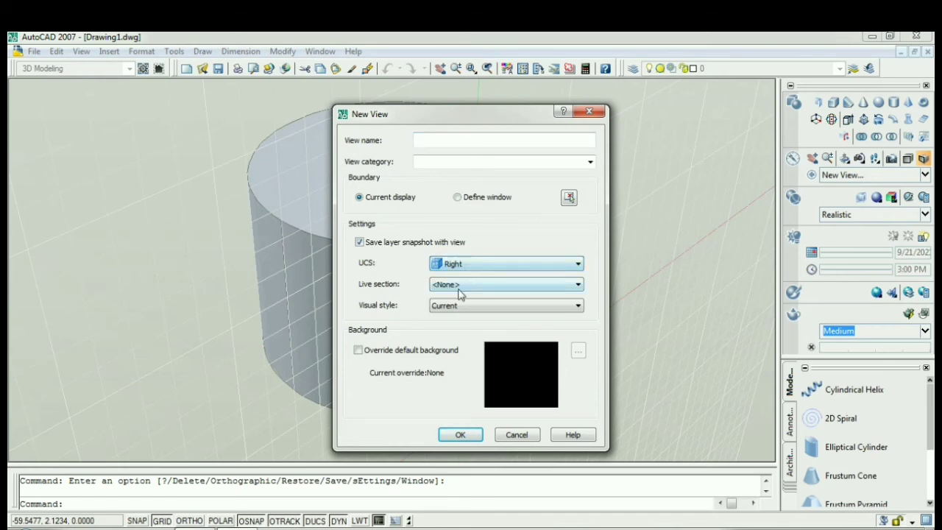
left_click(589, 111)
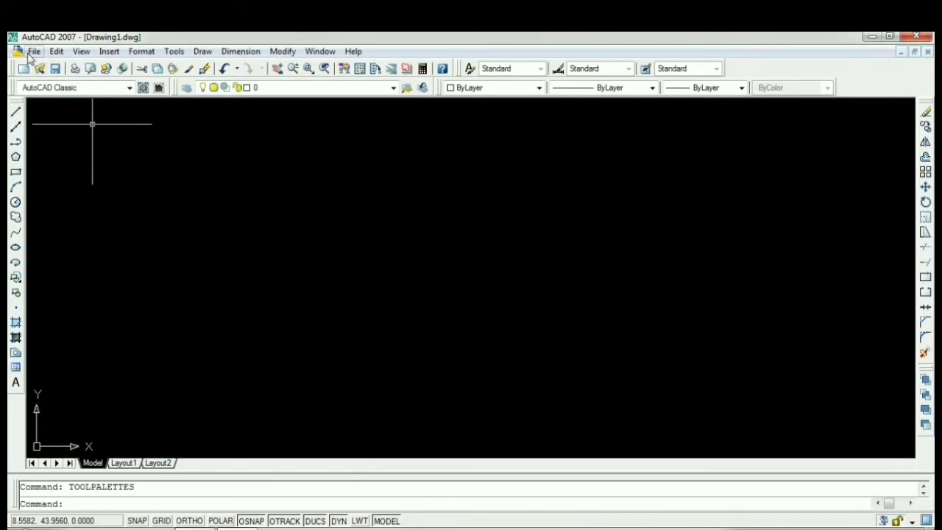
Step: Run the Hide command in the empty AutoCAD Classic drawing
left_click(89, 53)
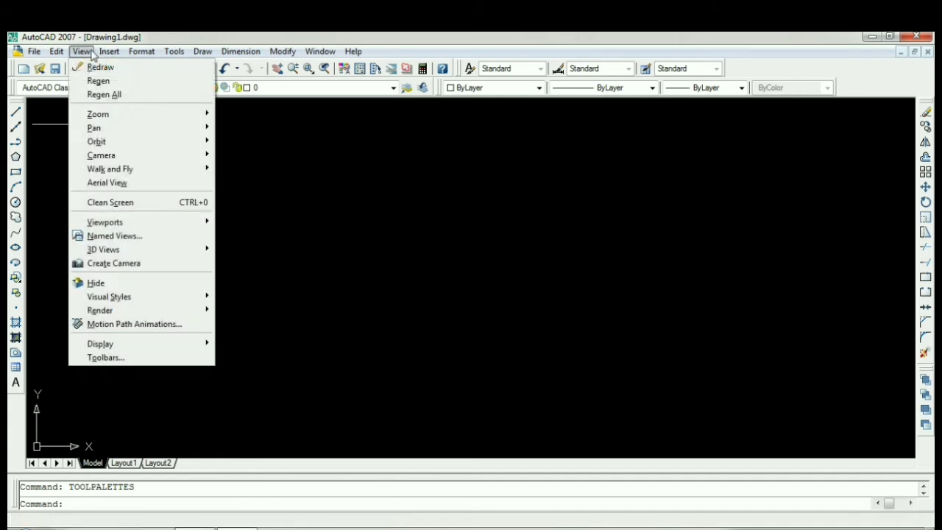
left_click(117, 283)
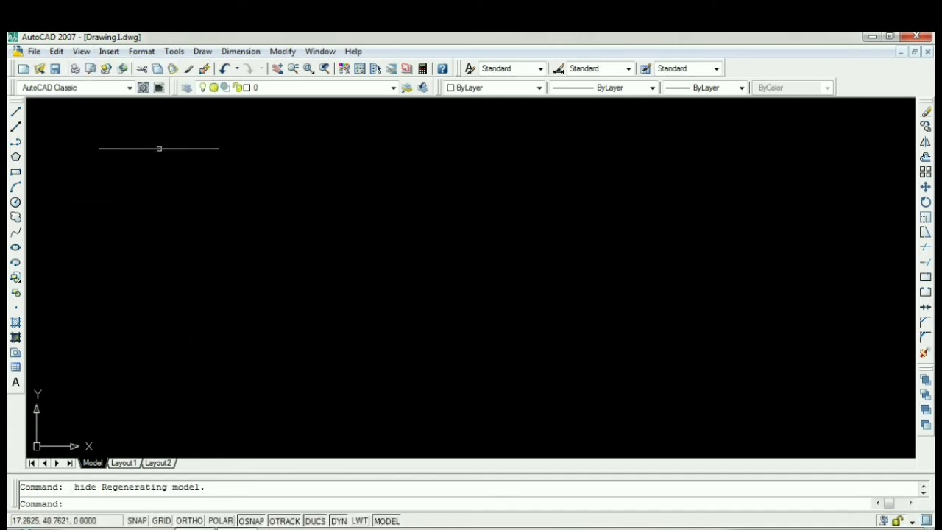
Step: Run the Hide command again in the empty drawing and highlight its text in the command history
left_click(83, 52)
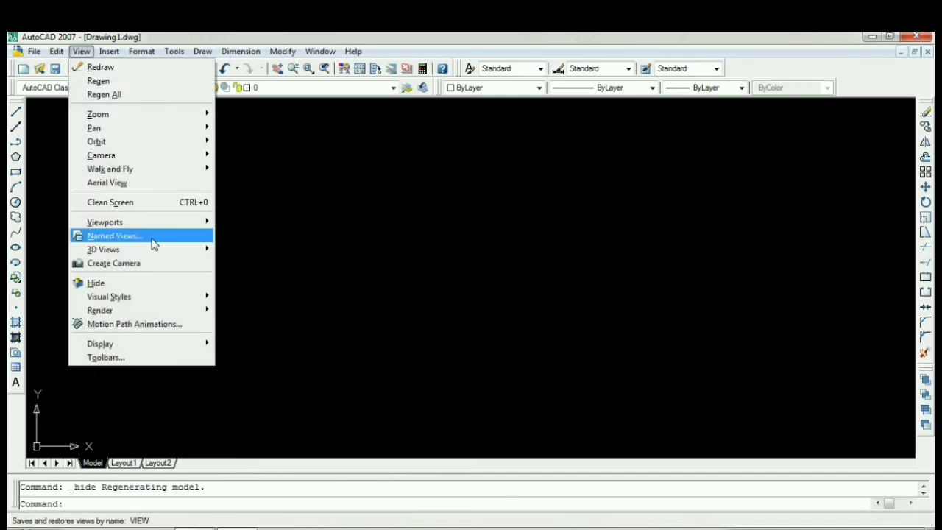
left_click(156, 284)
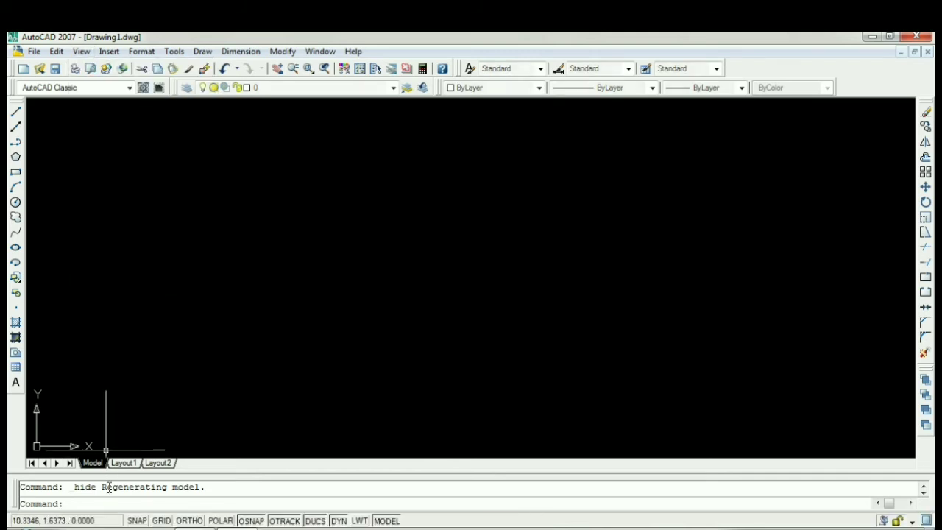
left_click_drag(74, 486, 112, 487)
left_click_drag(204, 458, 419, 465)
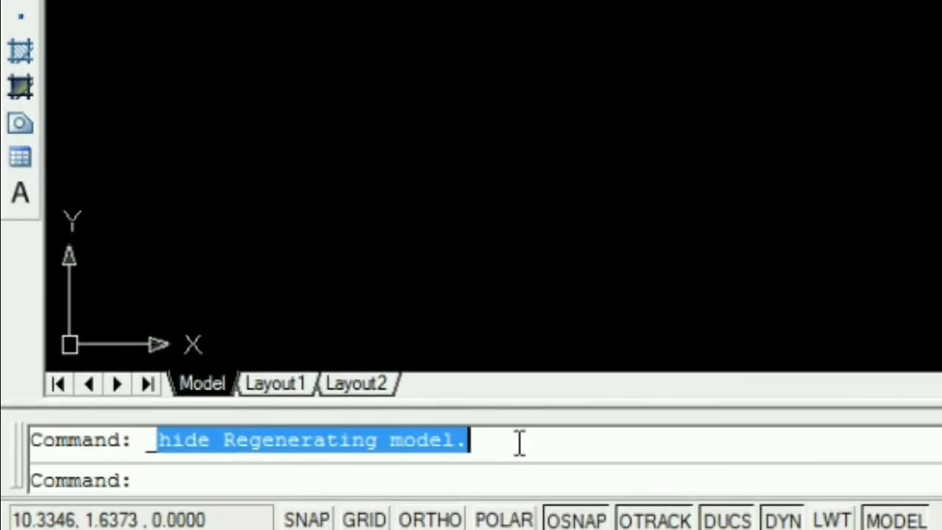
left_click(815, 116)
left_click(359, 173)
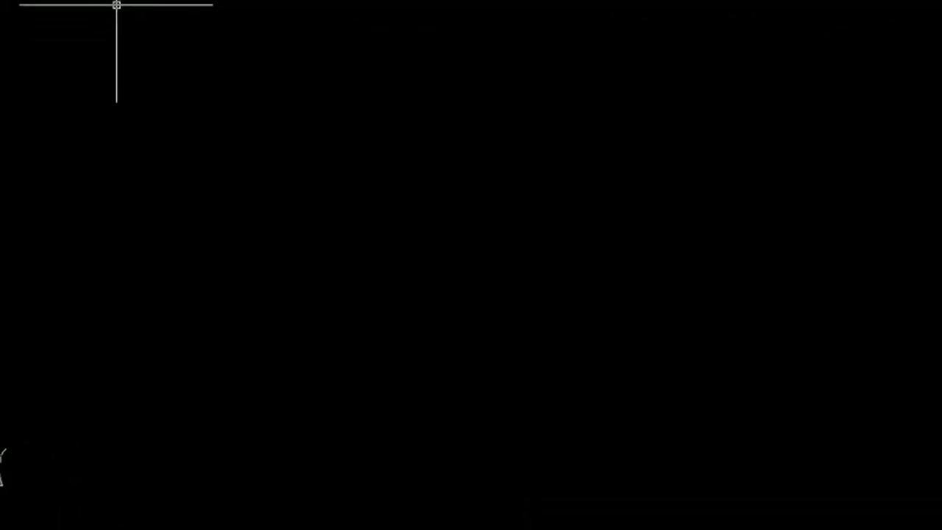
Step: Open the UCS icon properties and set the icon's line width to 2 and its size to 26
left_click(78, 0)
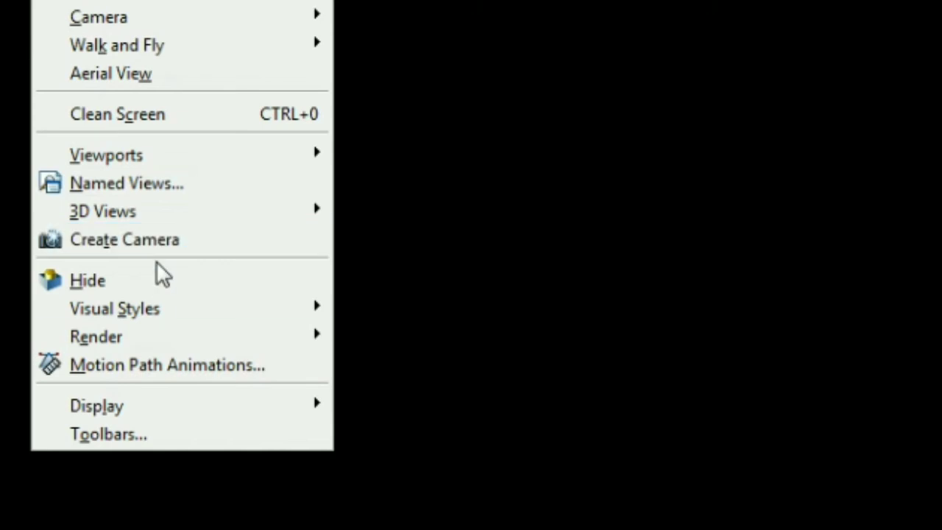
mouse_move(173, 315)
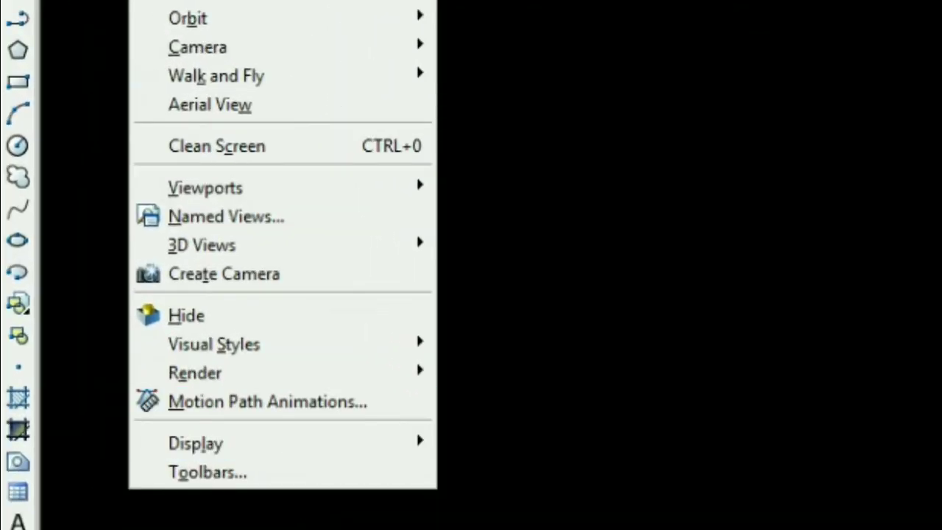
mouse_move(287, 451)
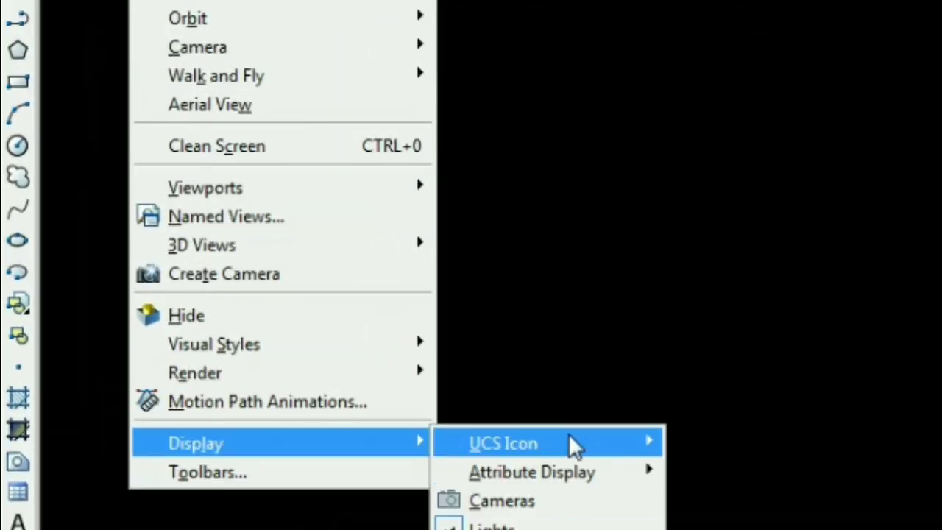
mouse_move(597, 455)
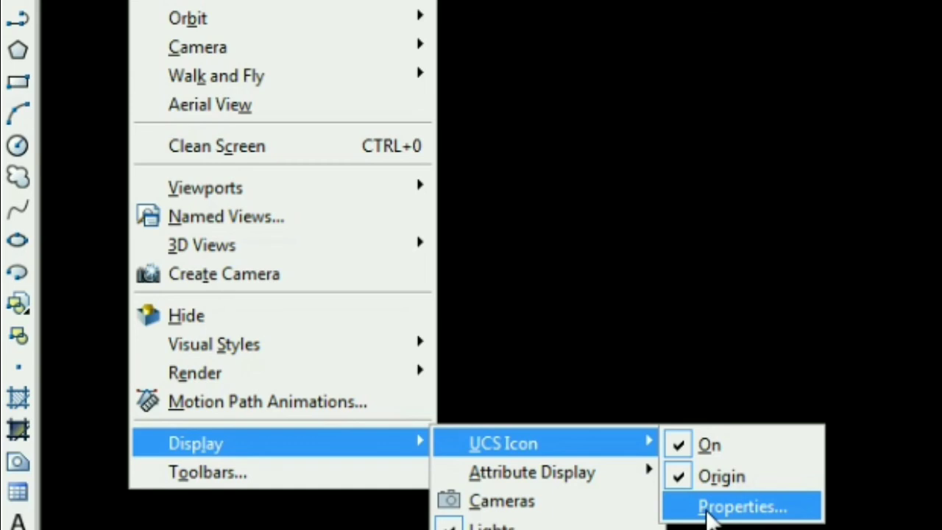
left_click(708, 508)
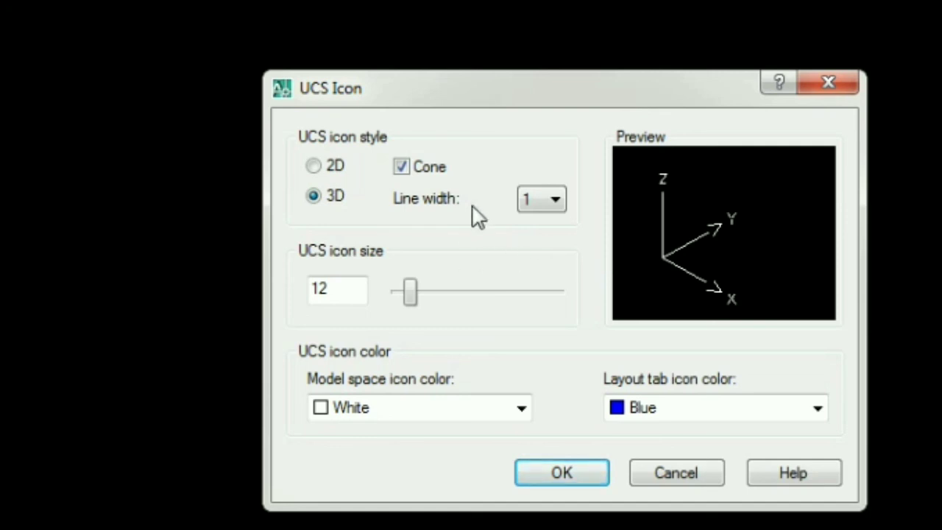
left_click(555, 200)
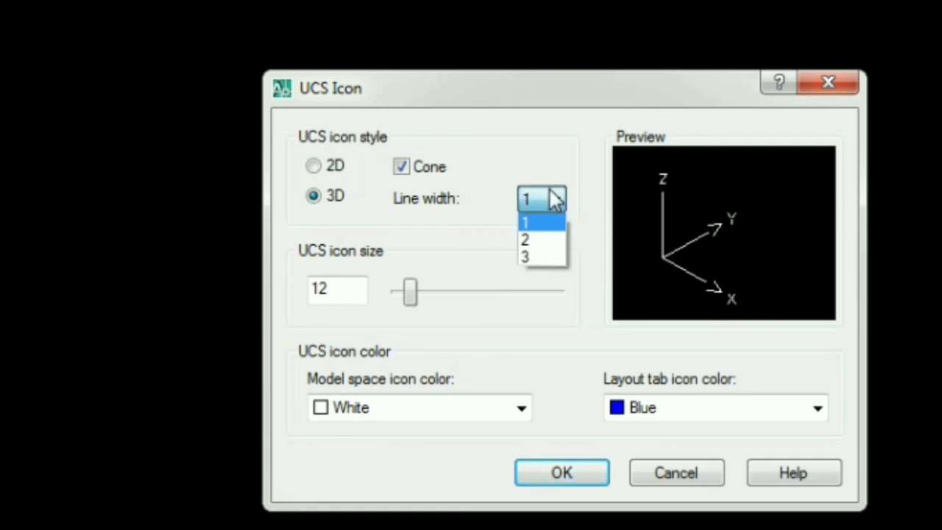
left_click(546, 241)
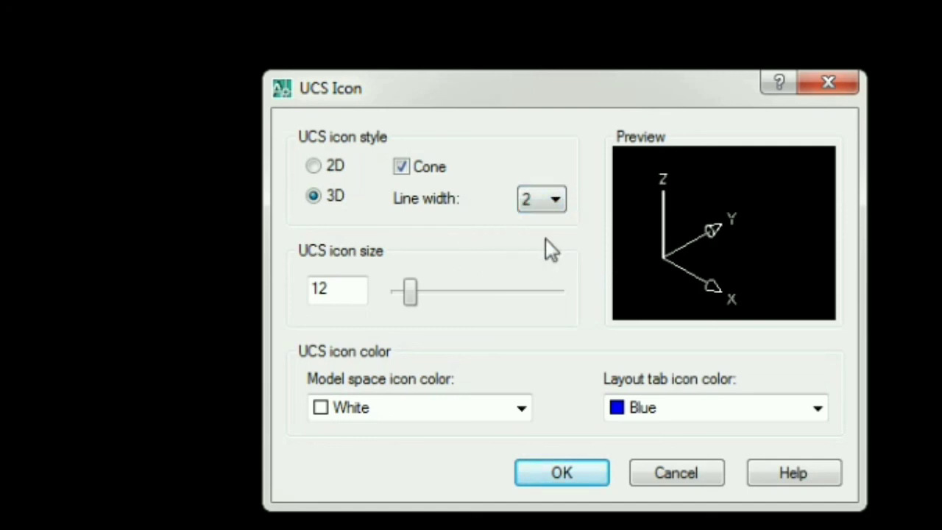
left_click_drag(407, 298, 431, 321)
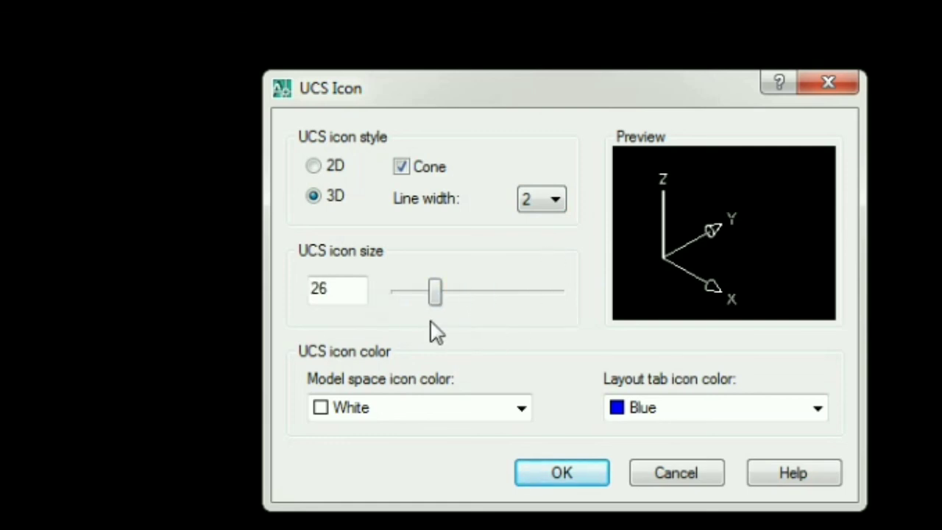
Step: Set the UCS icon color to Yellow for model space and Cyan for layout tabs, and apply the settings
left_click(394, 414)
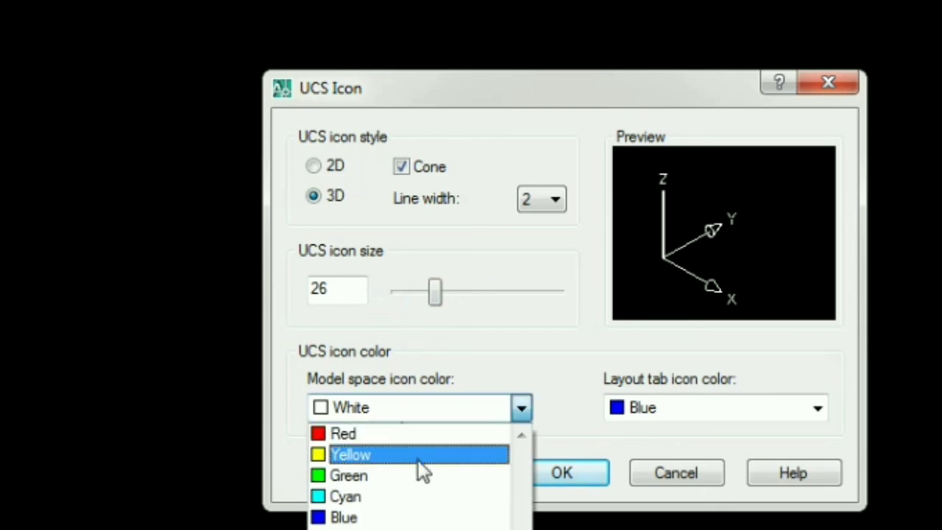
left_click(412, 459)
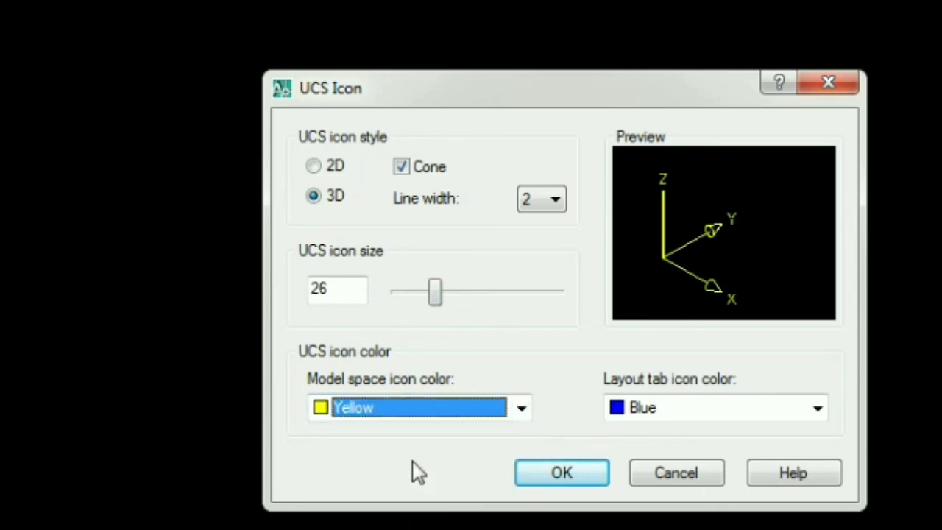
left_click(450, 412)
left_click(427, 410)
left_click(635, 414)
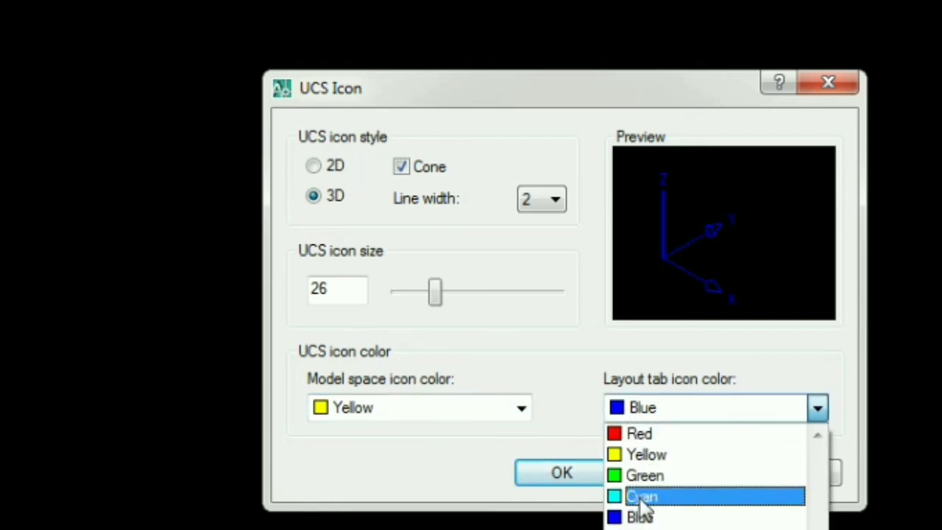
left_click(642, 498)
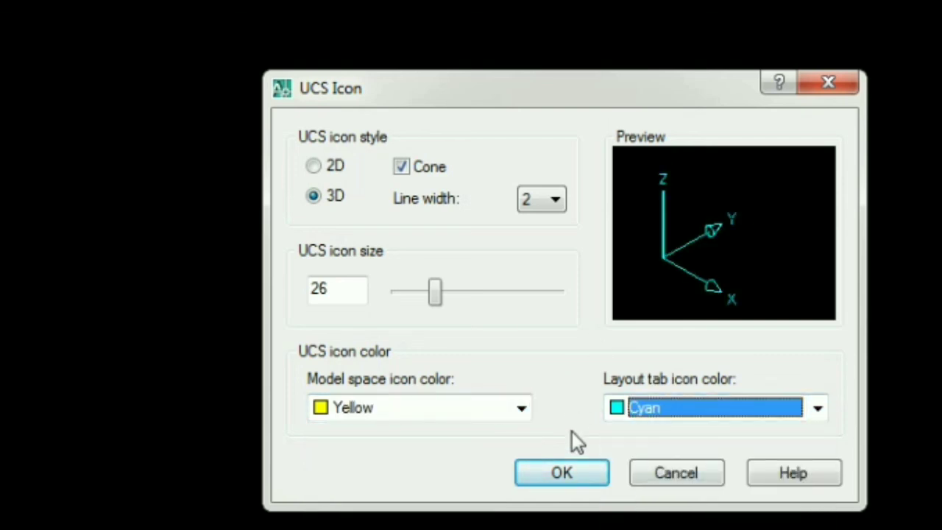
left_click(565, 471)
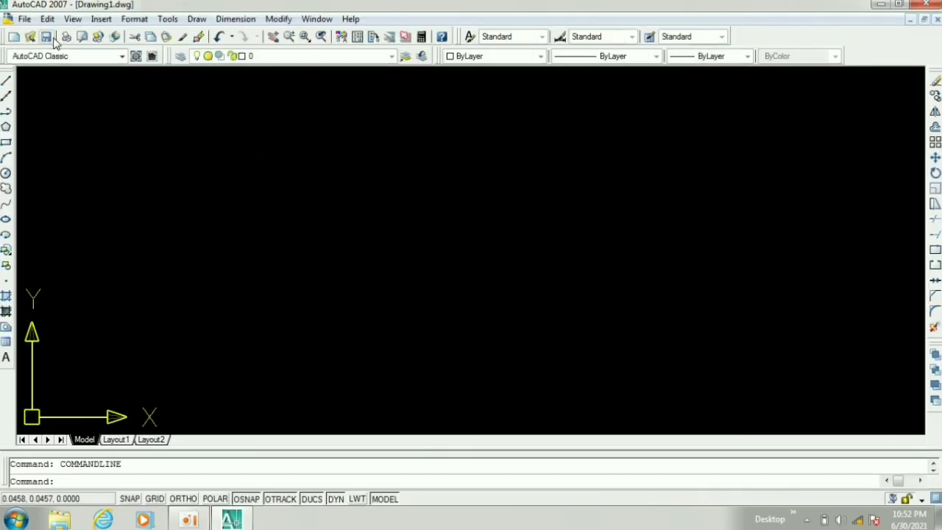
Step: Switch from the AutoCAD Classic workspace to the 3D Modeling workspace
left_click(62, 56)
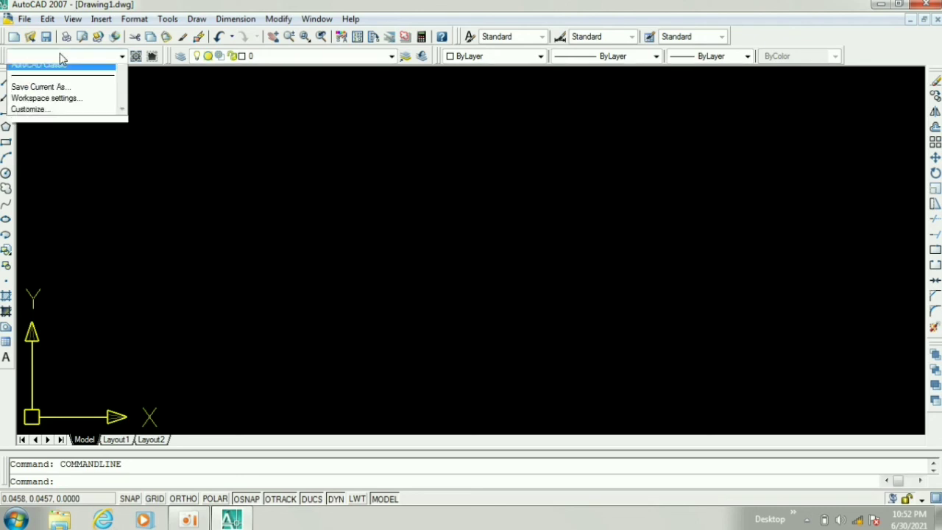
left_click(68, 71)
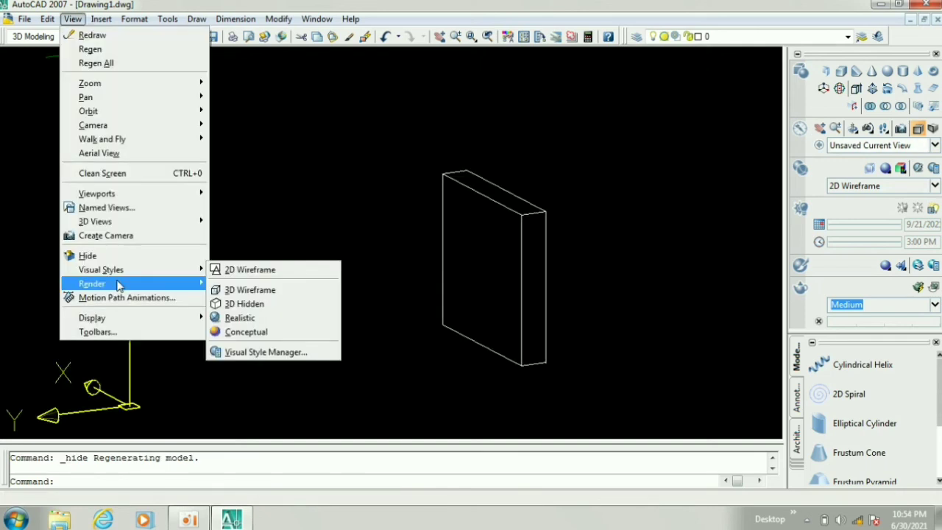
Step: Render the 3D box and examine the image information from the render statistics down to the lighting settings
mouse_move(120, 284)
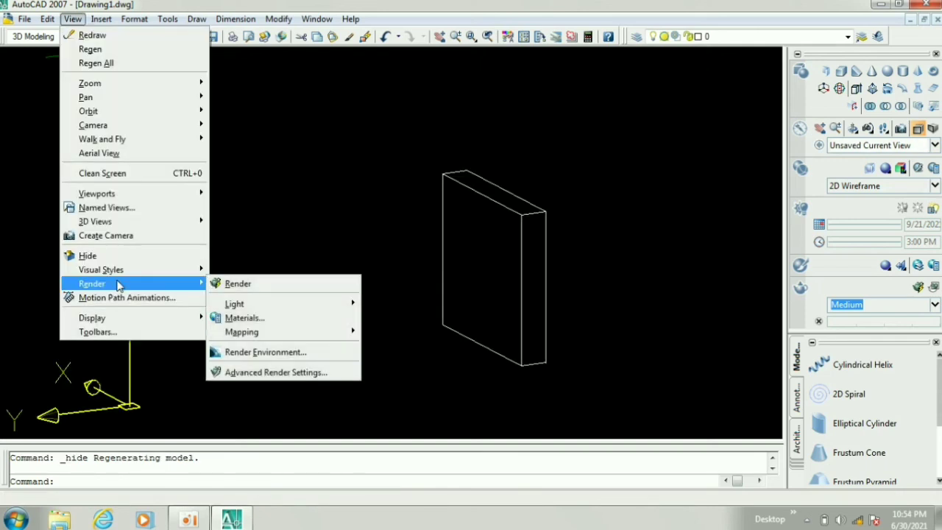
left_click(239, 284)
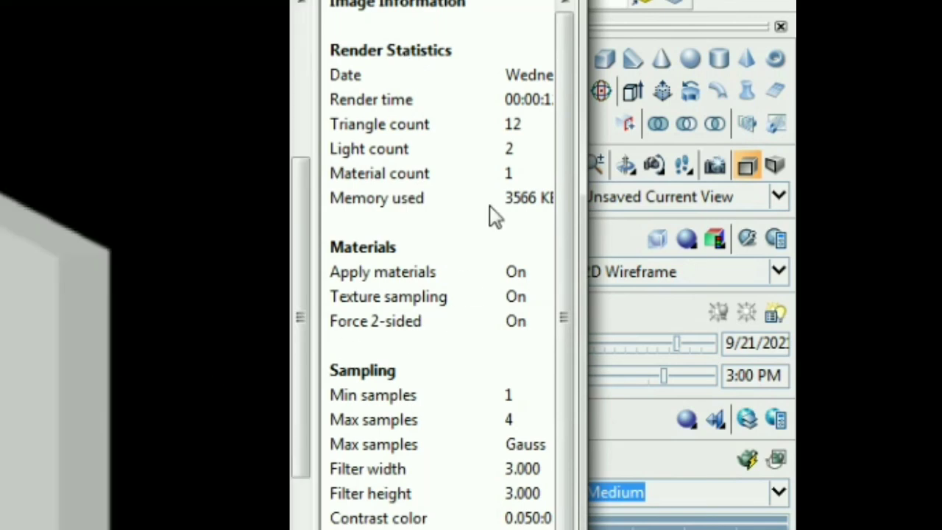
mouse_move(575, 109)
left_mouse_down()
mouse_move(567, 372)
mouse_move(607, 159)
mouse_move(581, 342)
left_mouse_up()
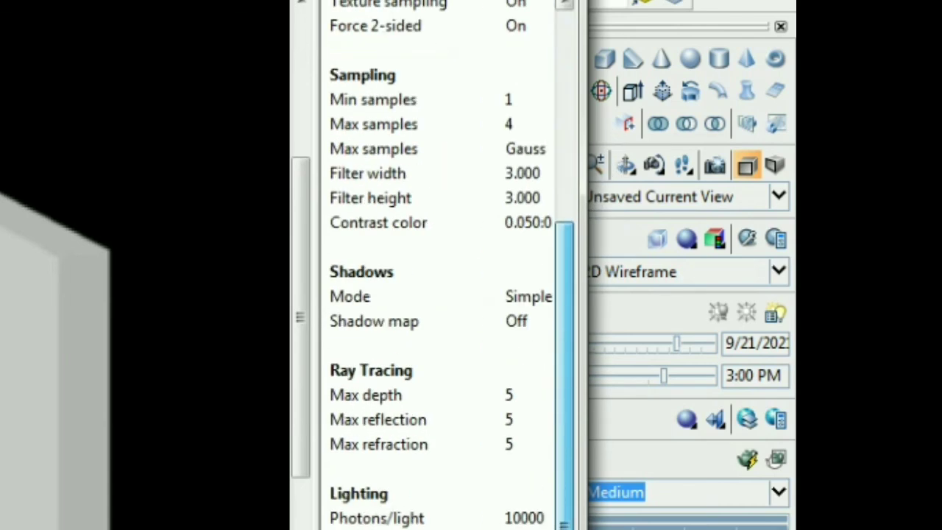